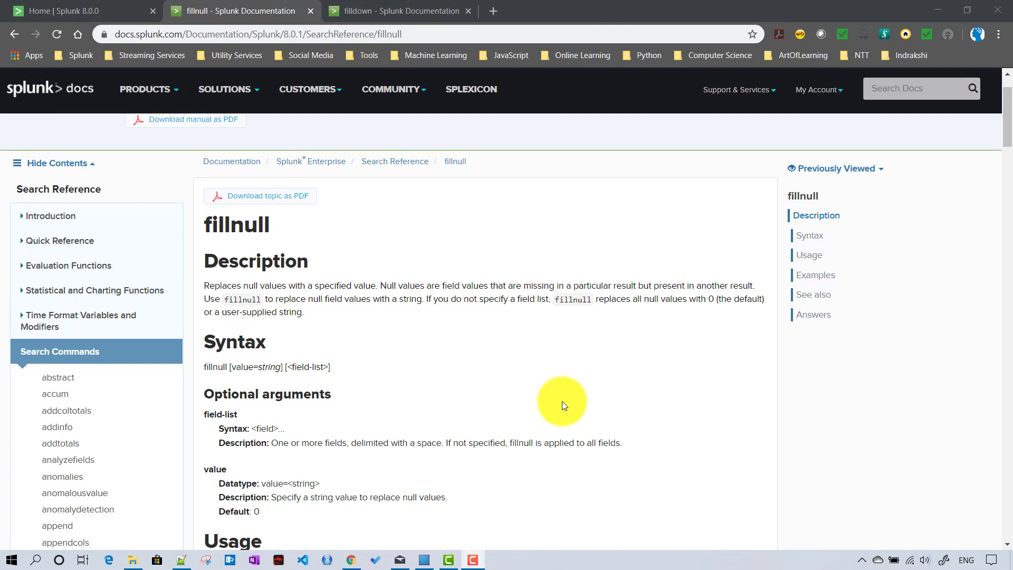
- Review the fillnull documentation's syntax, including the field-list and value arguments and the default value
{"action": "double_click", "coordinate": [251, 225]}
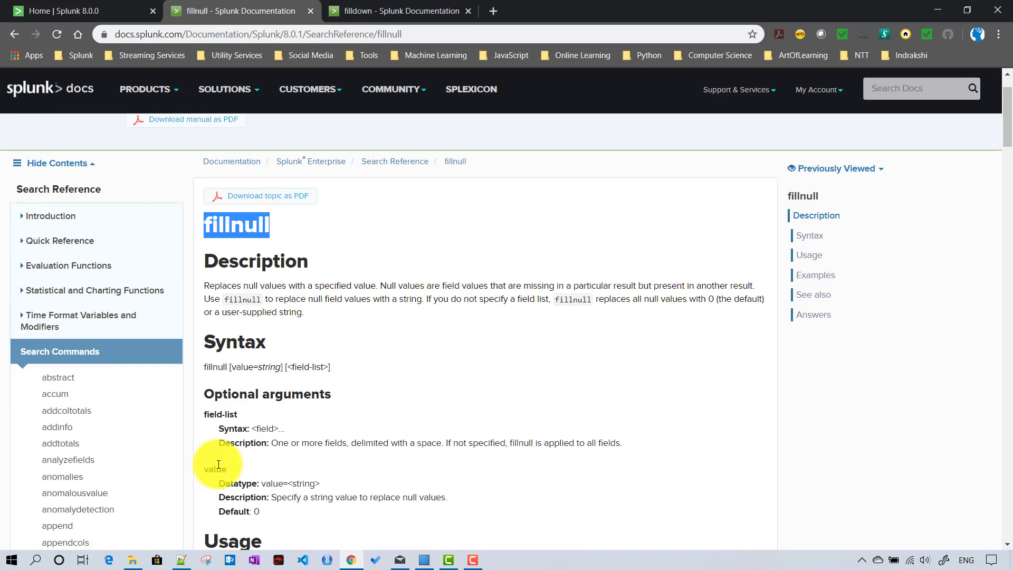
{"action": "left_click_drag", "start_coordinate": [204, 469], "coordinate": [325, 464]}
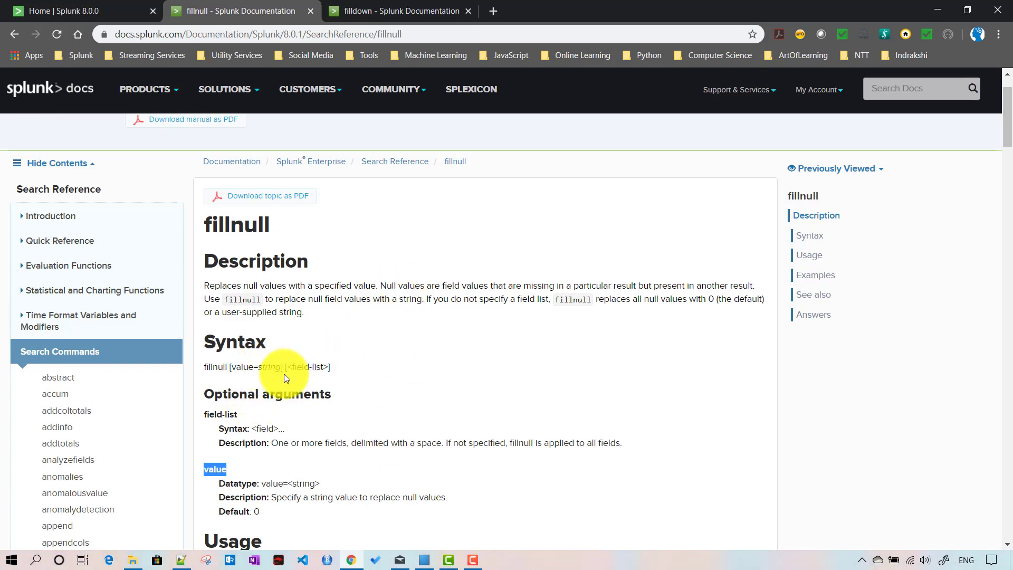
{"action": "left_click_drag", "start_coordinate": [288, 366], "coordinate": [328, 369]}
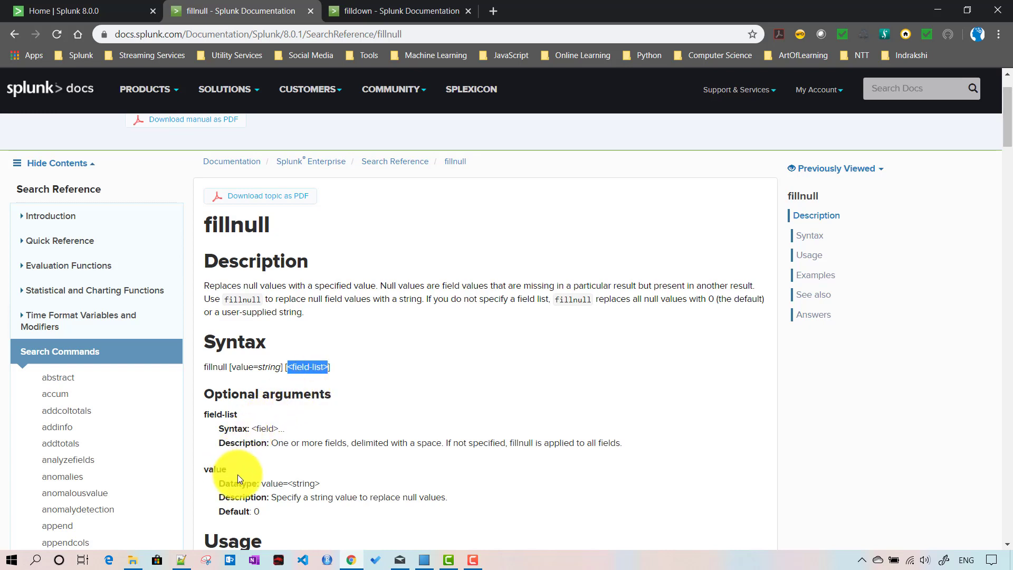
{"action": "double_click", "coordinate": [210, 469]}
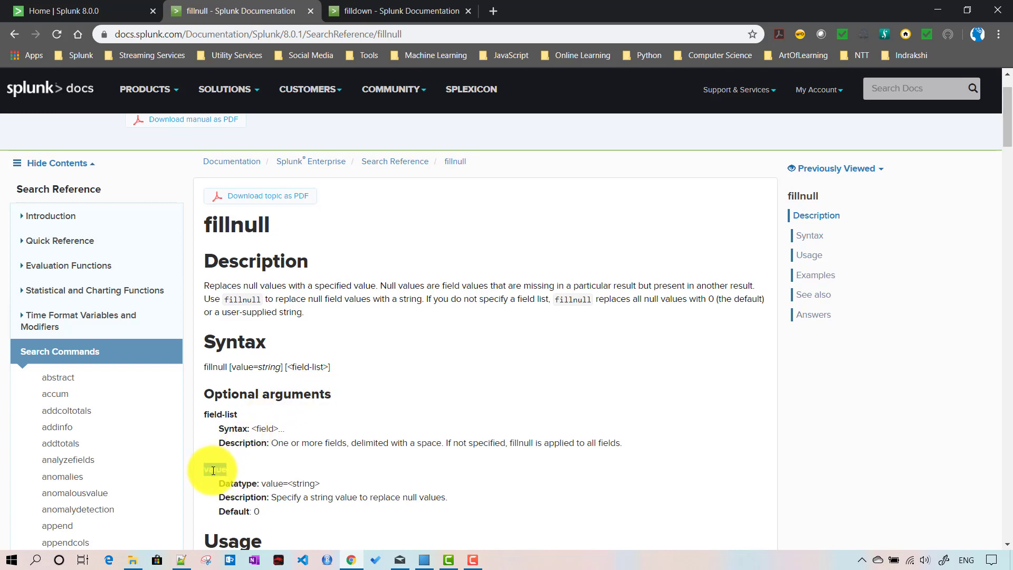
{"action": "double_click", "coordinate": [257, 511]}
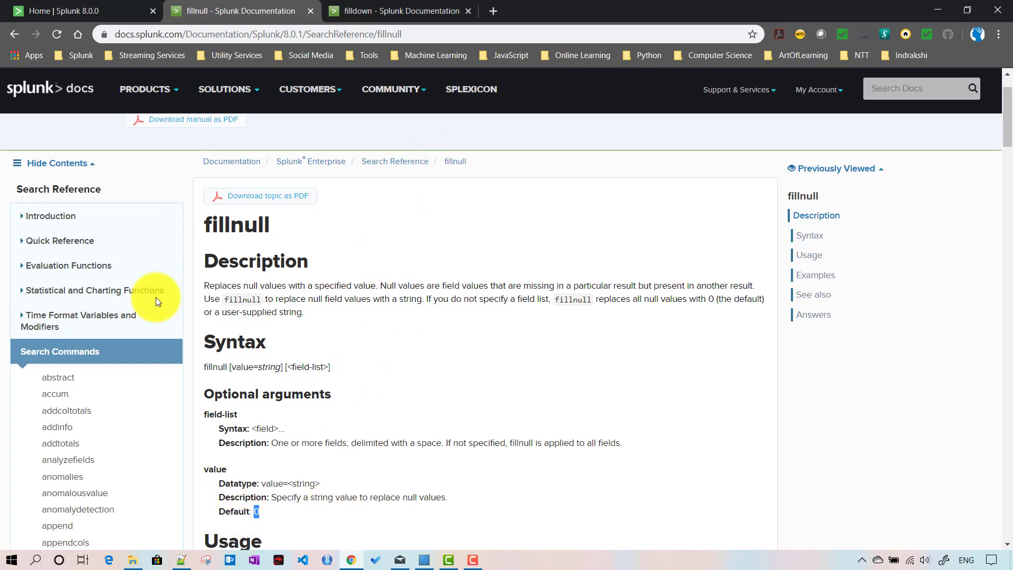
- Switch to Notepad++ and examine the project IDs of the records in data.csv
{"action": "left_click", "coordinate": [181, 560]}
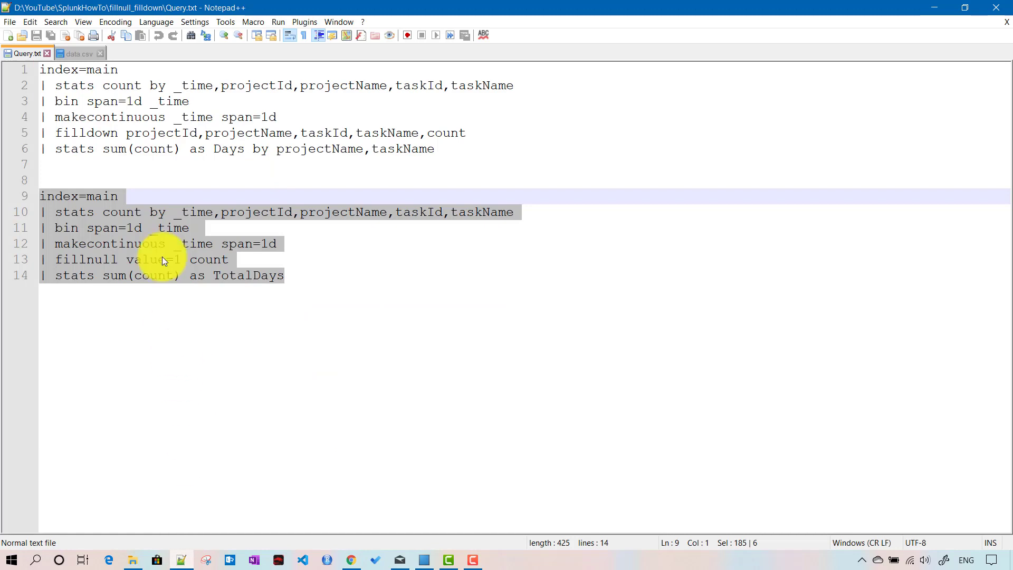
{"action": "left_click", "coordinate": [80, 55]}
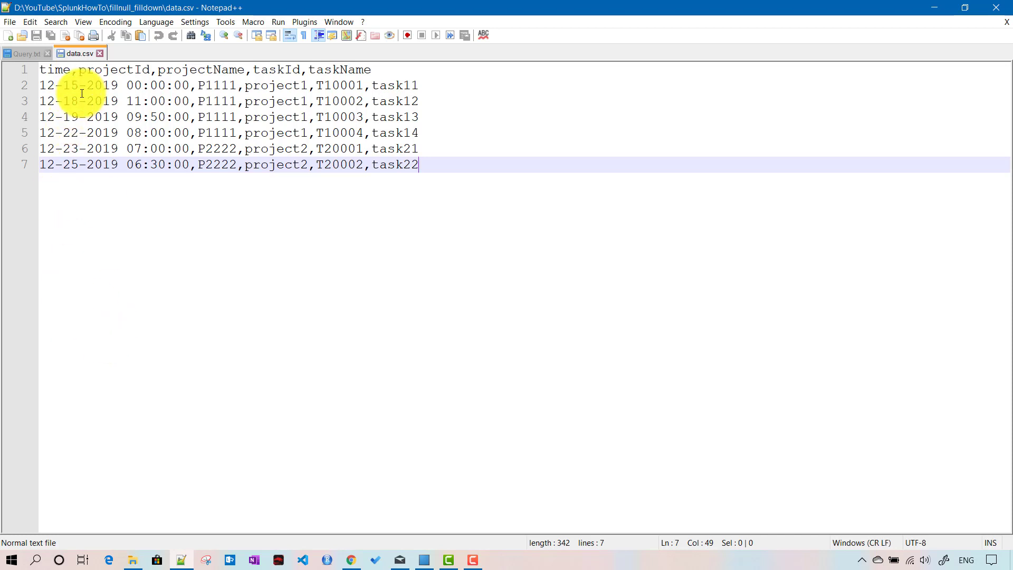
{"action": "double_click", "coordinate": [216, 87]}
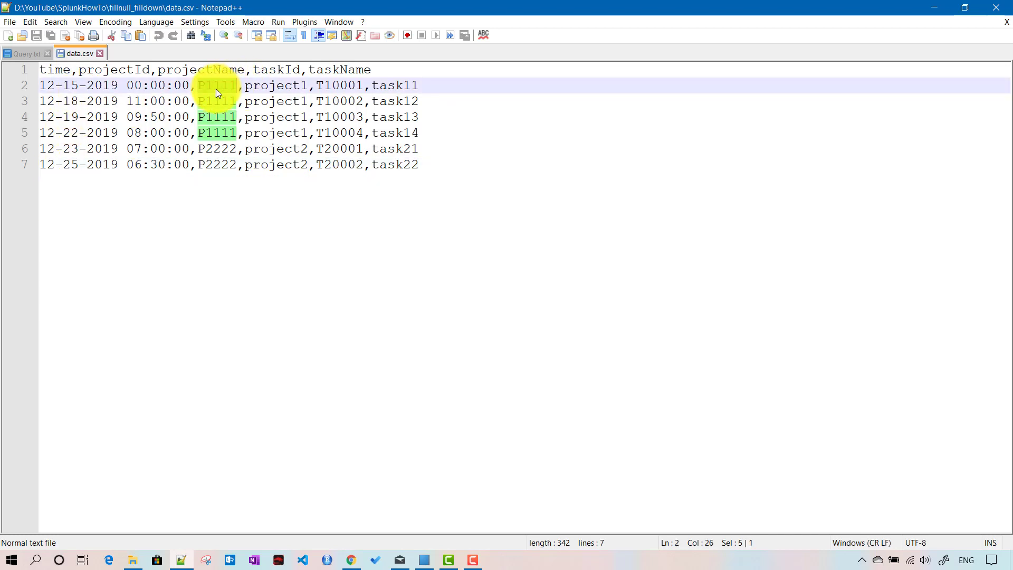
{"action": "double_click", "coordinate": [217, 148]}
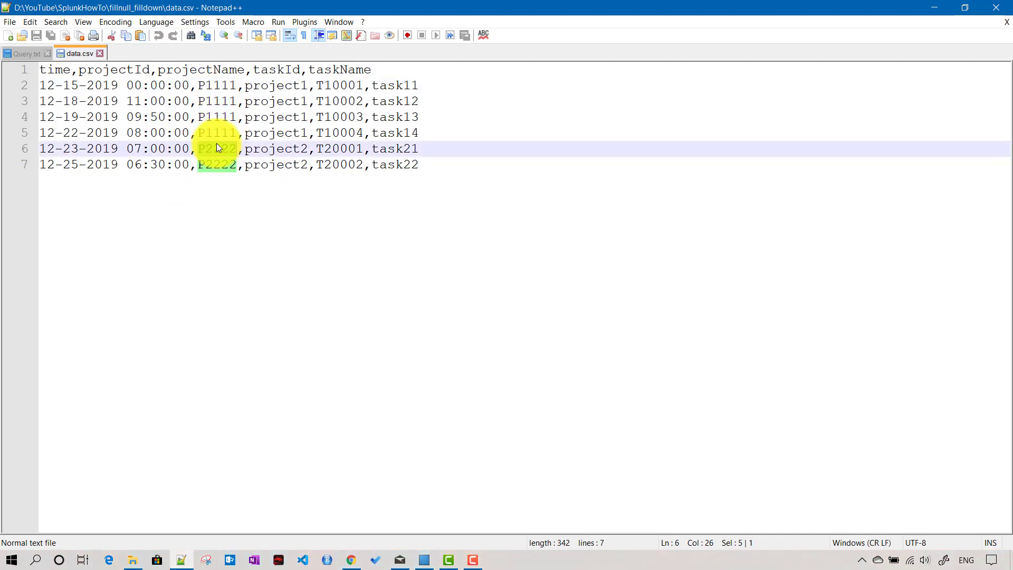
{"action": "left_click", "coordinate": [343, 87]}
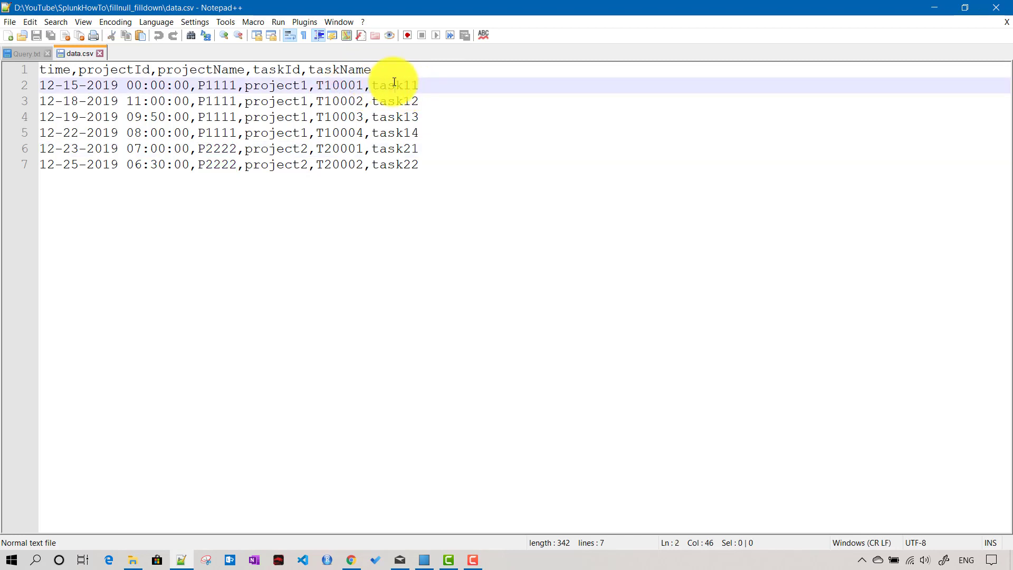
- Check the task name of each record in data.csv, from task11 through task22
{"action": "double_click", "coordinate": [394, 85]}
{"action": "double_click", "coordinate": [395, 101]}
{"action": "double_click", "coordinate": [399, 117]}
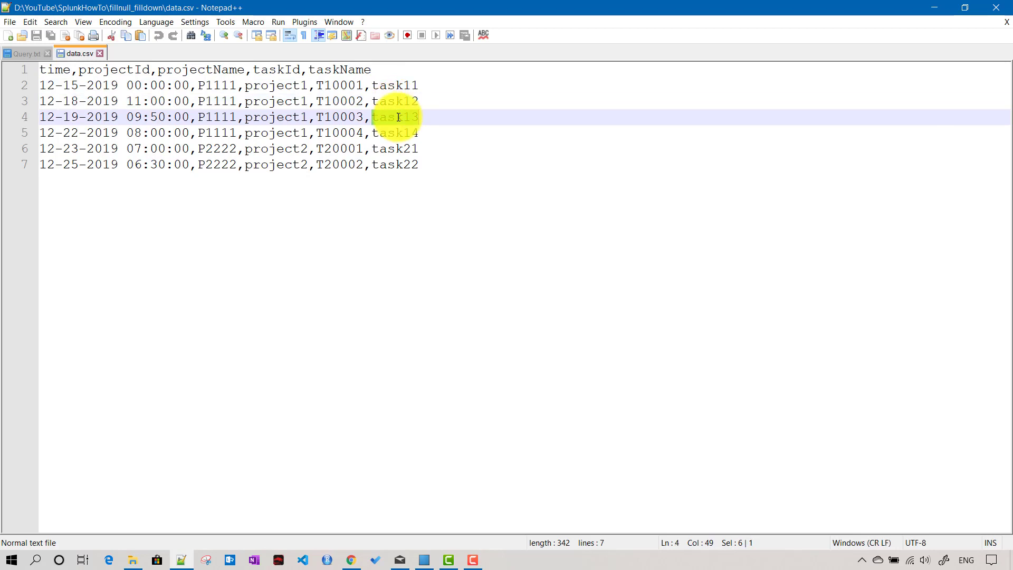
{"action": "double_click", "coordinate": [396, 133]}
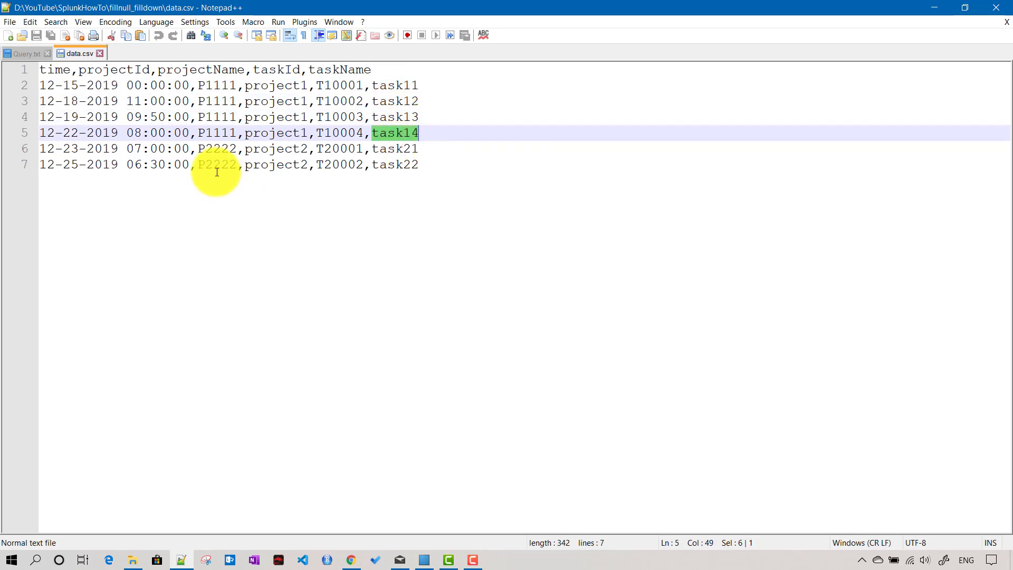
{"action": "double_click", "coordinate": [406, 150]}
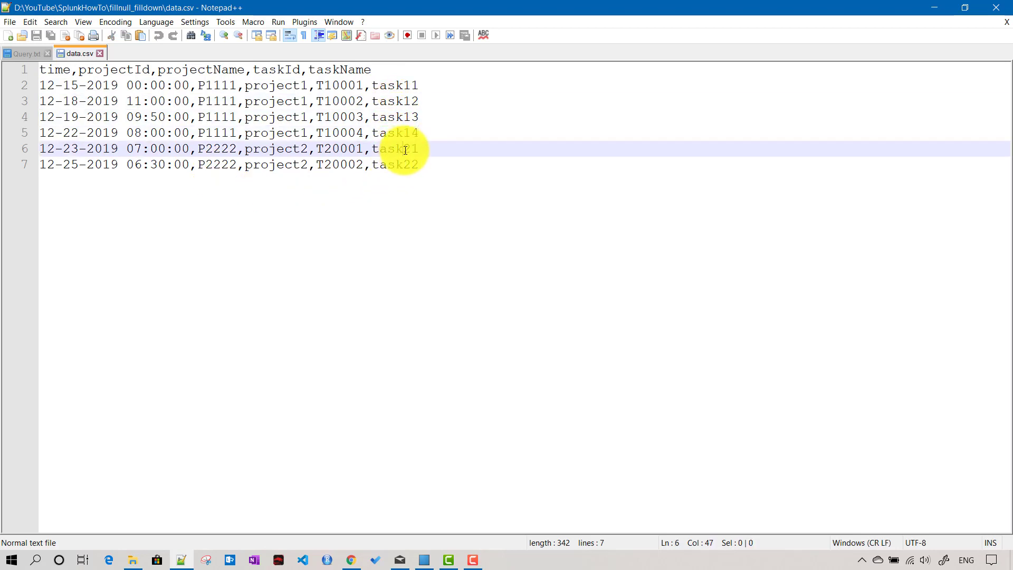
{"action": "double_click", "coordinate": [400, 166]}
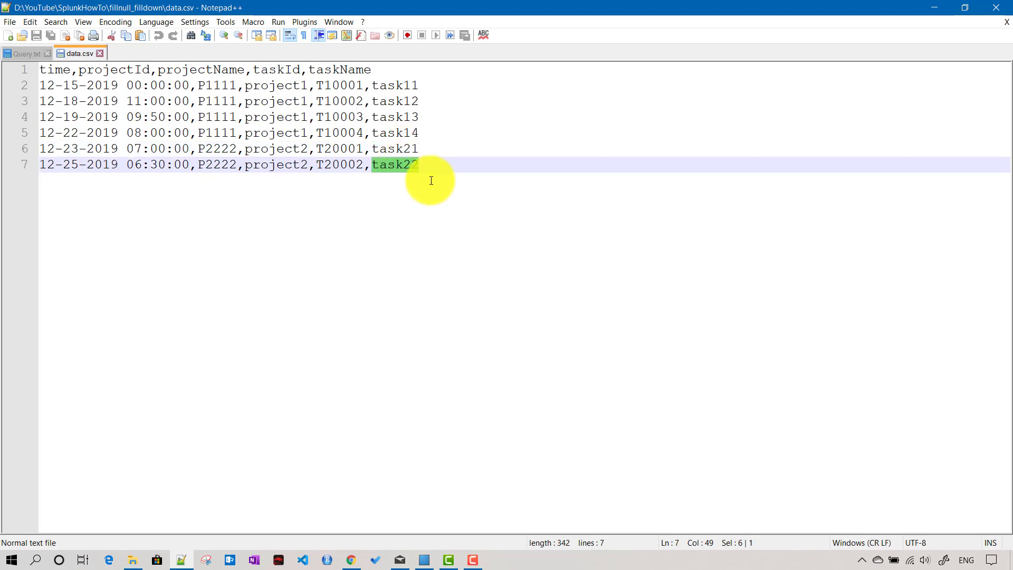
{"action": "left_click", "coordinate": [425, 166]}
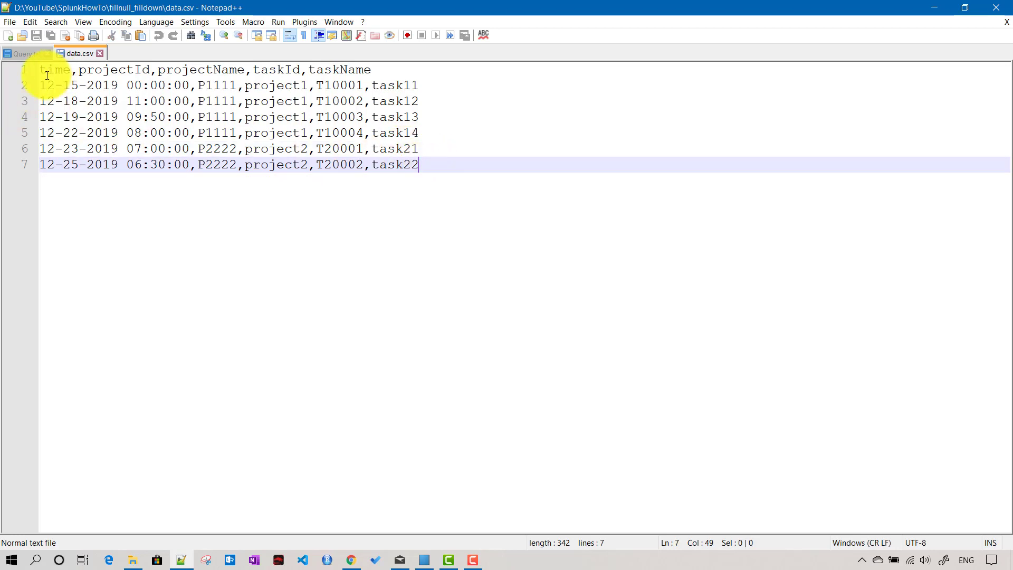
- Examine the task11 record in data.csv and compare its start date with that of the task12 record
{"action": "left_click_drag", "start_coordinate": [41, 86], "coordinate": [111, 87]}
{"action": "left_click", "coordinate": [344, 75]}
{"action": "left_click_drag", "start_coordinate": [41, 86], "coordinate": [414, 86]}
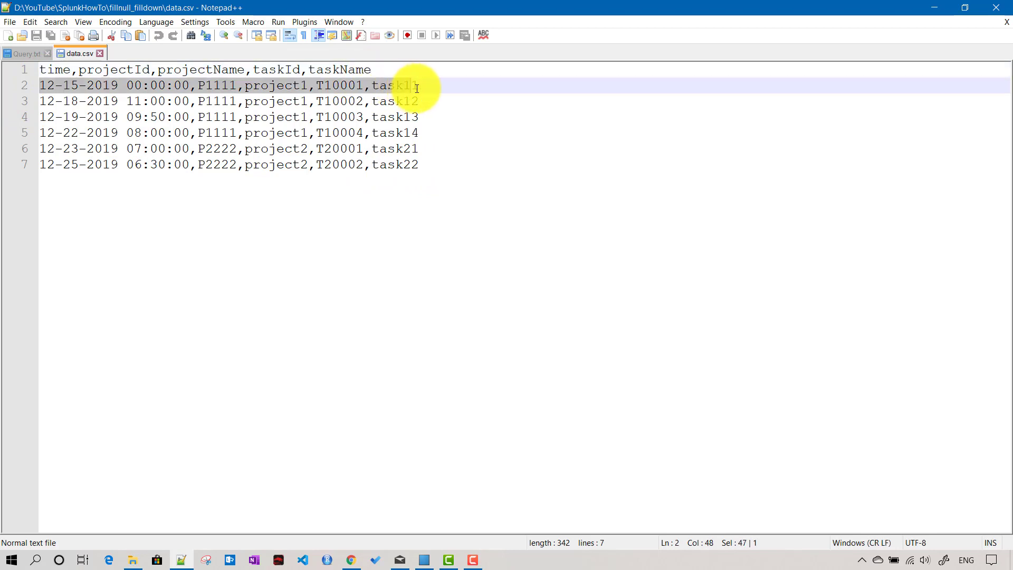
{"action": "left_click", "coordinate": [422, 86]}
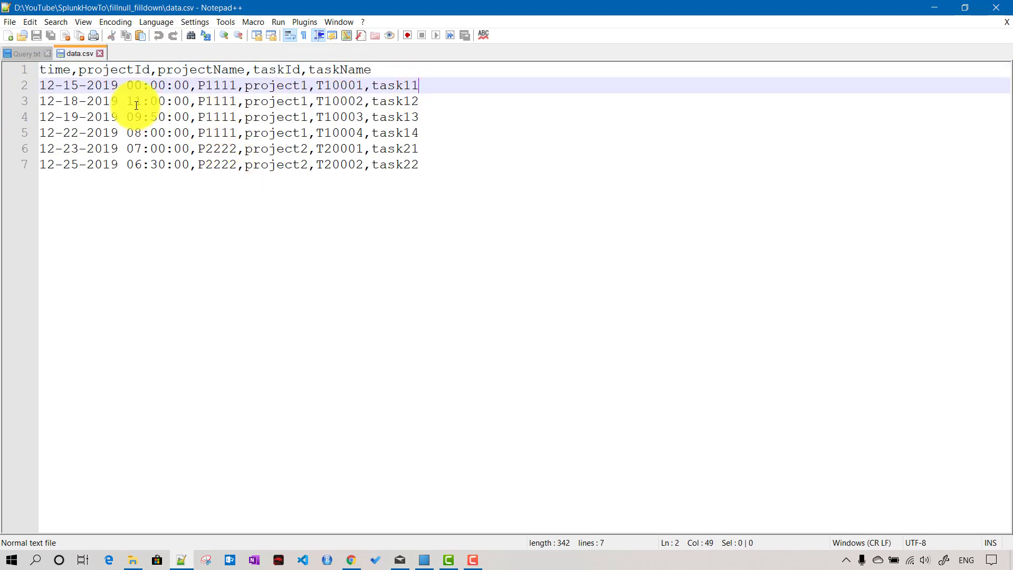
{"action": "left_click_drag", "start_coordinate": [42, 83], "coordinate": [427, 79]}
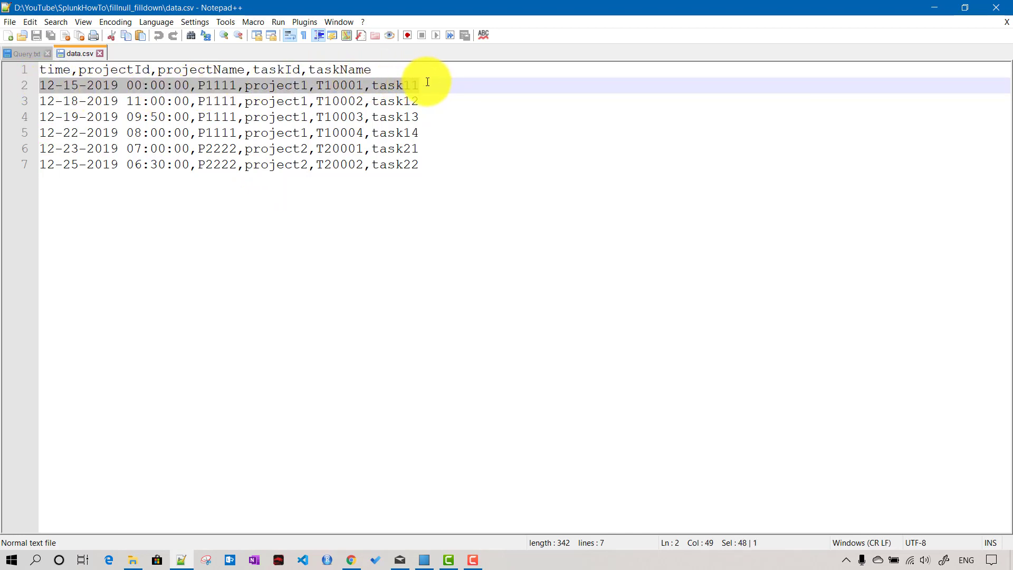
{"action": "left_click", "coordinate": [430, 84]}
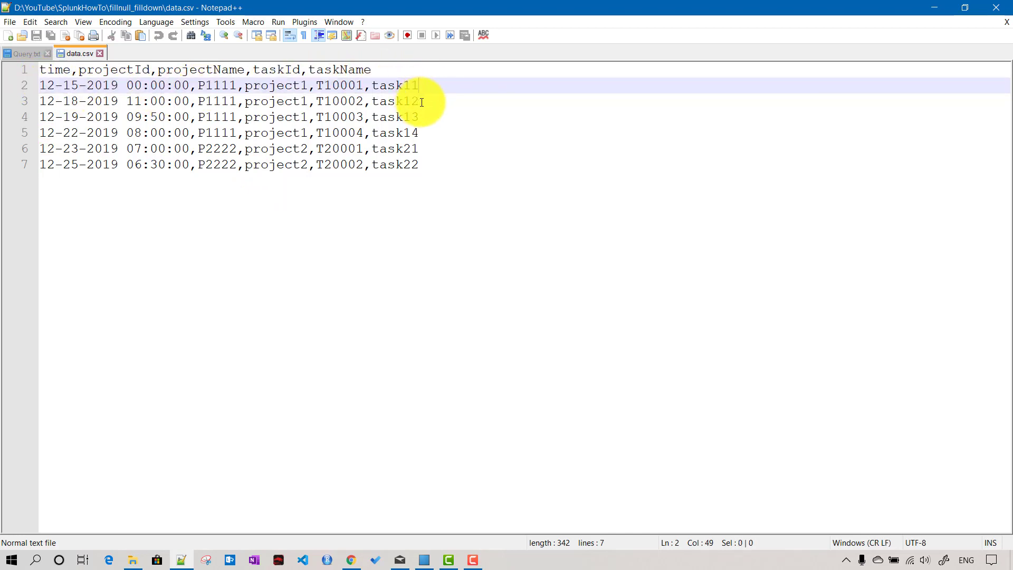
{"action": "left_click", "coordinate": [419, 100]}
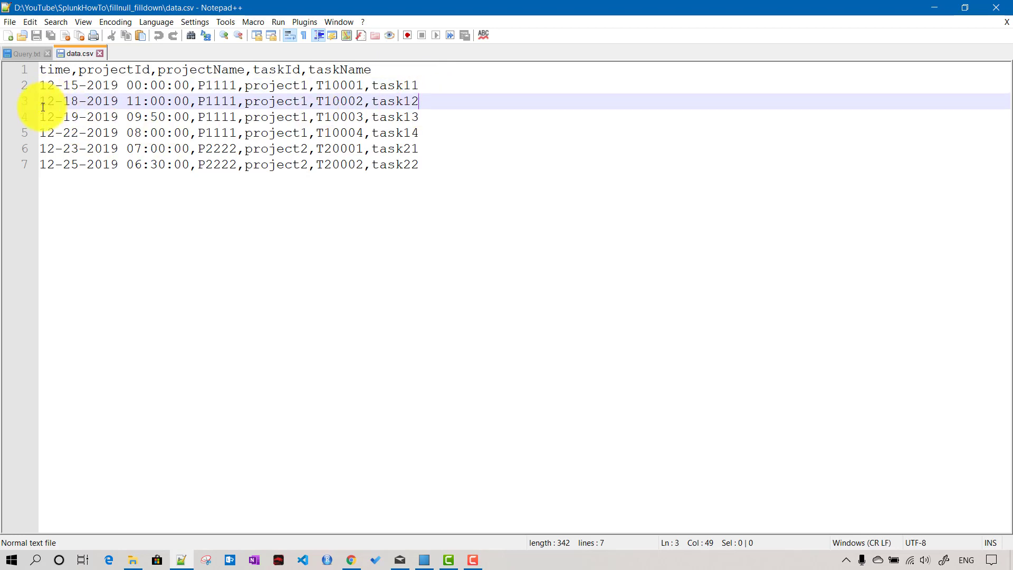
{"action": "left_click", "coordinate": [421, 85]}
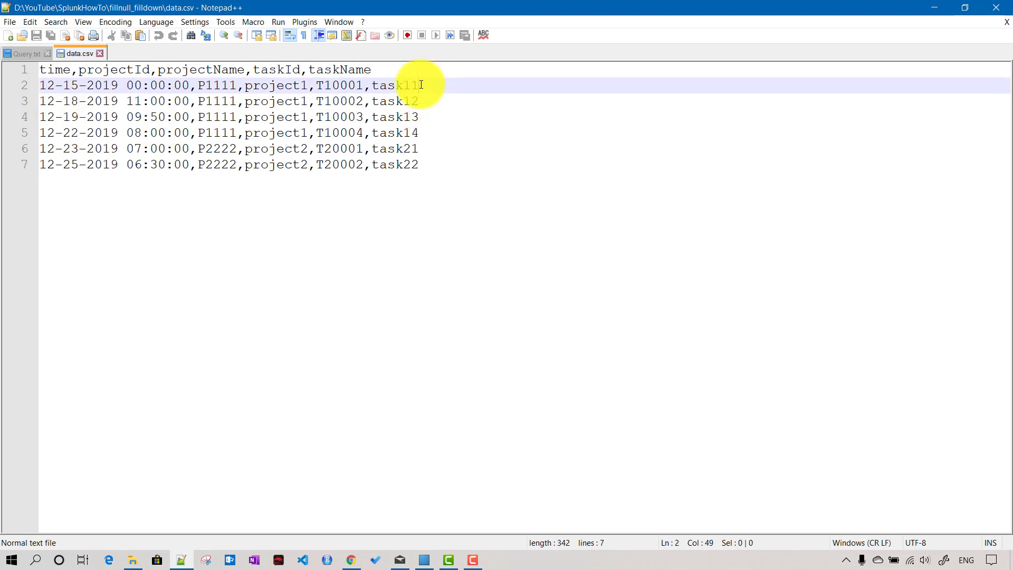
{"action": "left_click", "coordinate": [425, 100]}
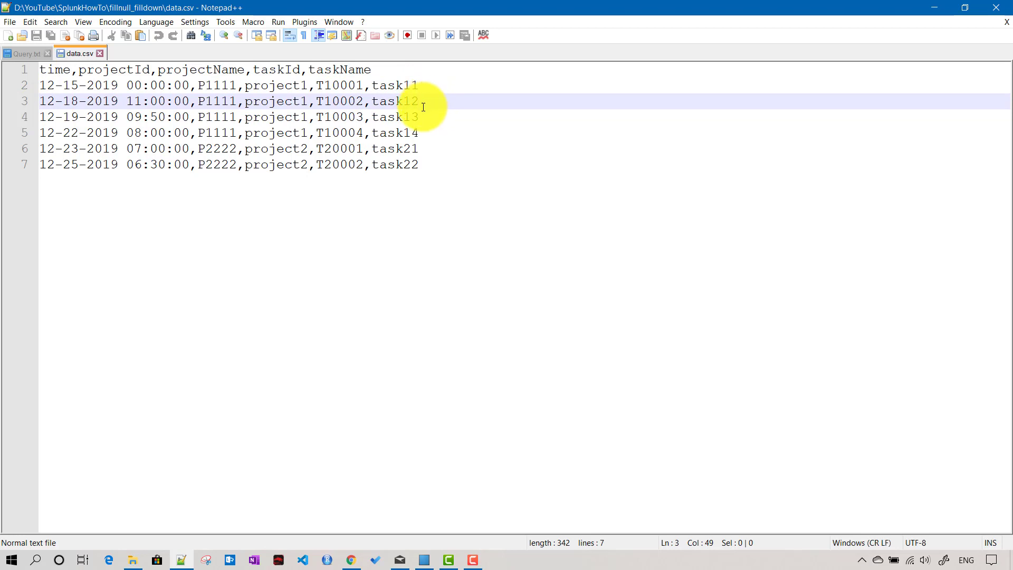
{"action": "left_click", "coordinate": [419, 86]}
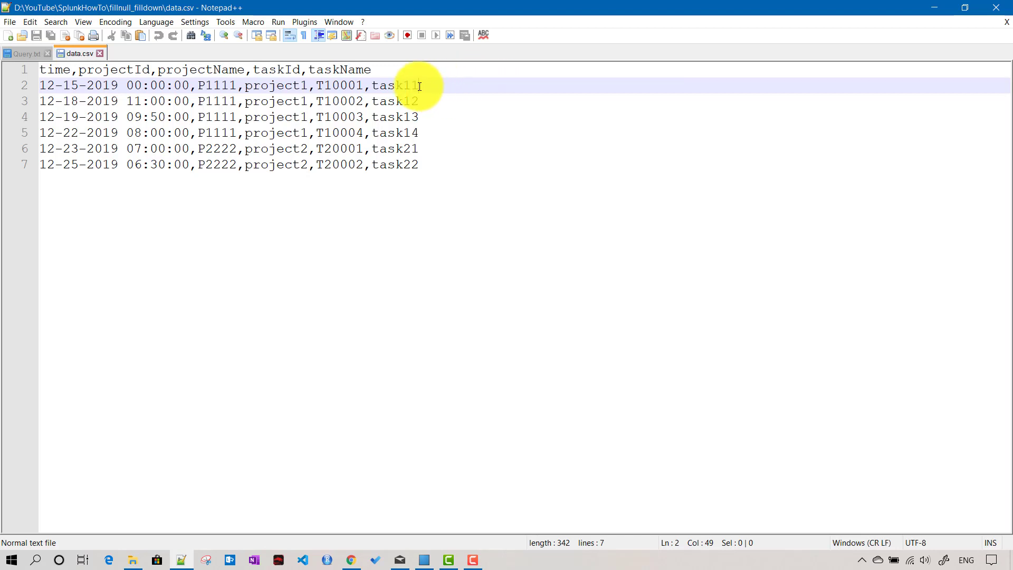
{"action": "left_click_drag", "start_coordinate": [416, 86], "coordinate": [32, 86]}
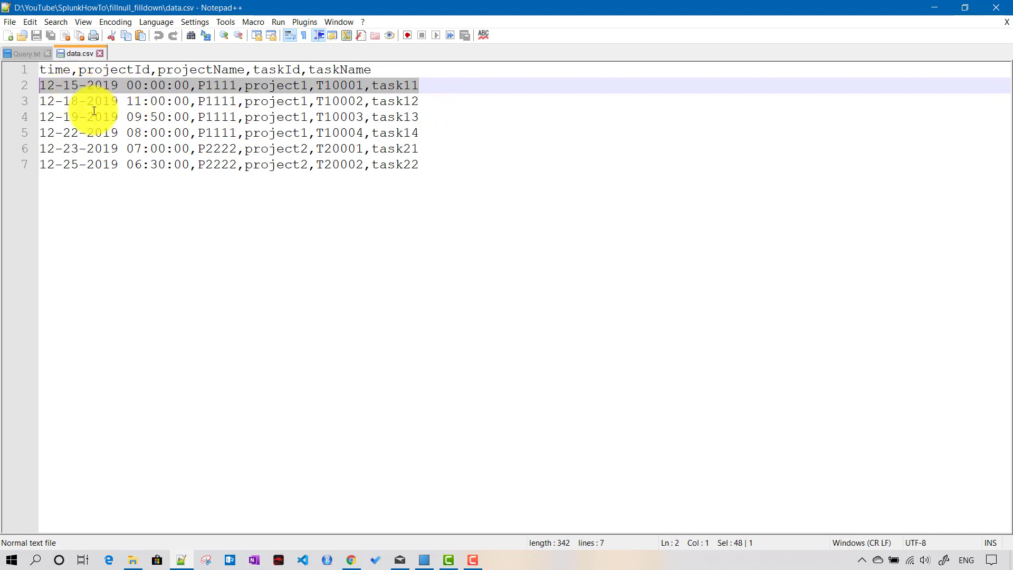
- Examine the task12 record's time and the change from project P1111 to P2222 in data.csv
{"action": "left_click", "coordinate": [129, 103]}
{"action": "left_click_drag", "start_coordinate": [130, 105], "coordinate": [435, 97]}
{"action": "left_click", "coordinate": [435, 97]}
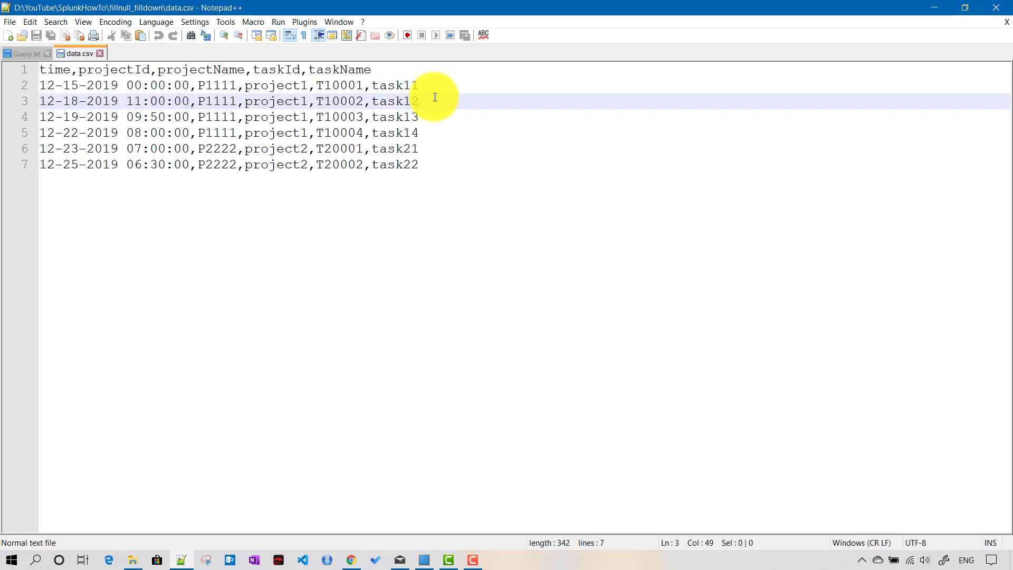
{"action": "double_click", "coordinate": [218, 132]}
{"action": "double_click", "coordinate": [223, 152]}
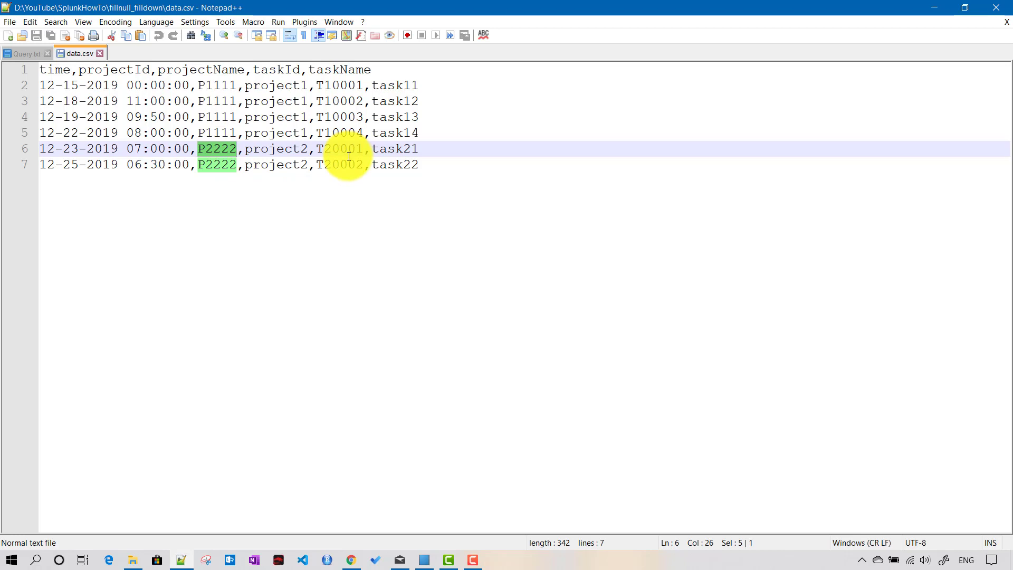
{"action": "left_click", "coordinate": [436, 169]}
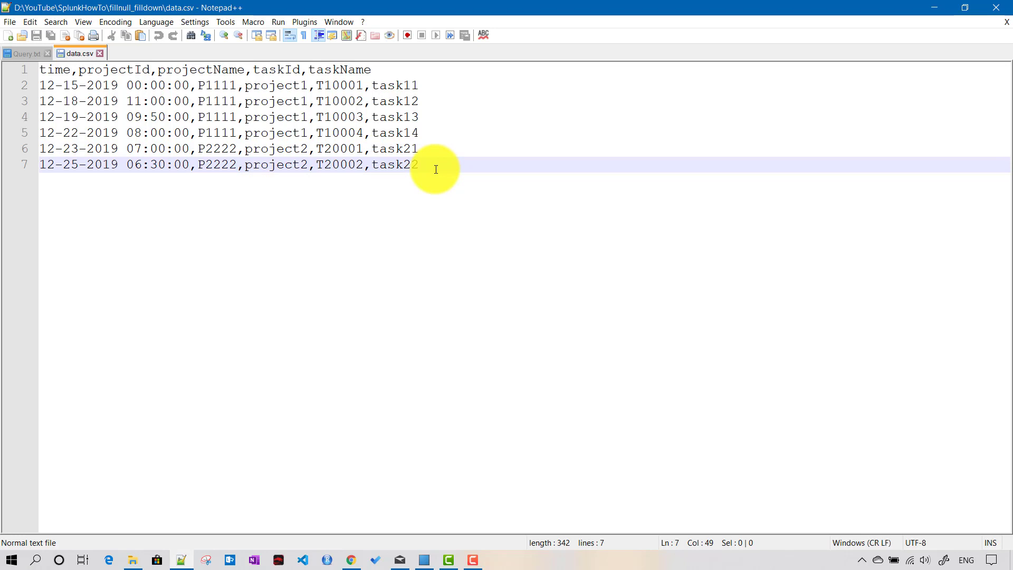
{"action": "left_click", "coordinate": [199, 117]}
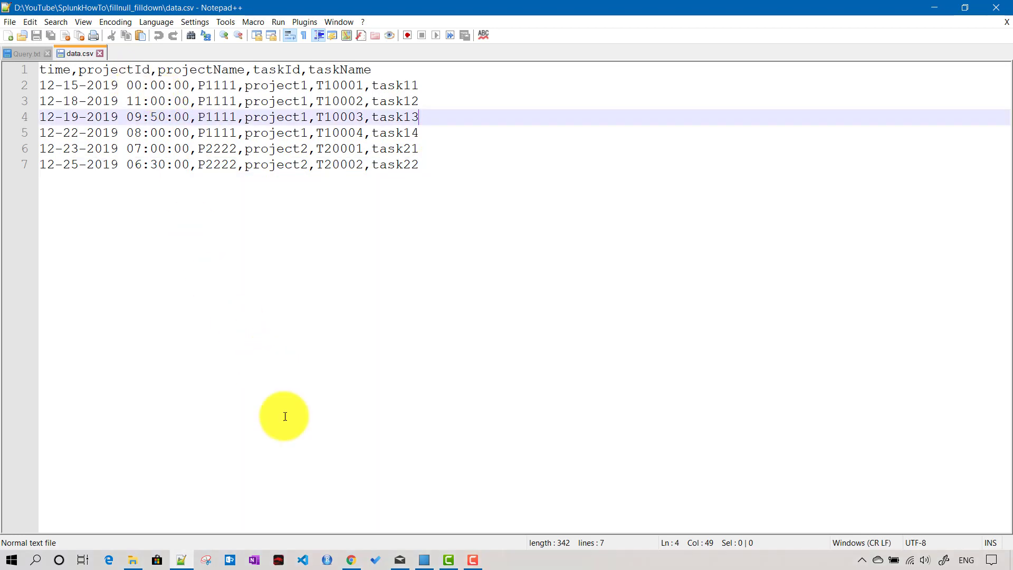
- Switch to Splunk in Chrome and run the search index=main in the Search & Reporting app
{"action": "left_click", "coordinate": [351, 560]}
{"action": "left_click", "coordinate": [83, 11]}
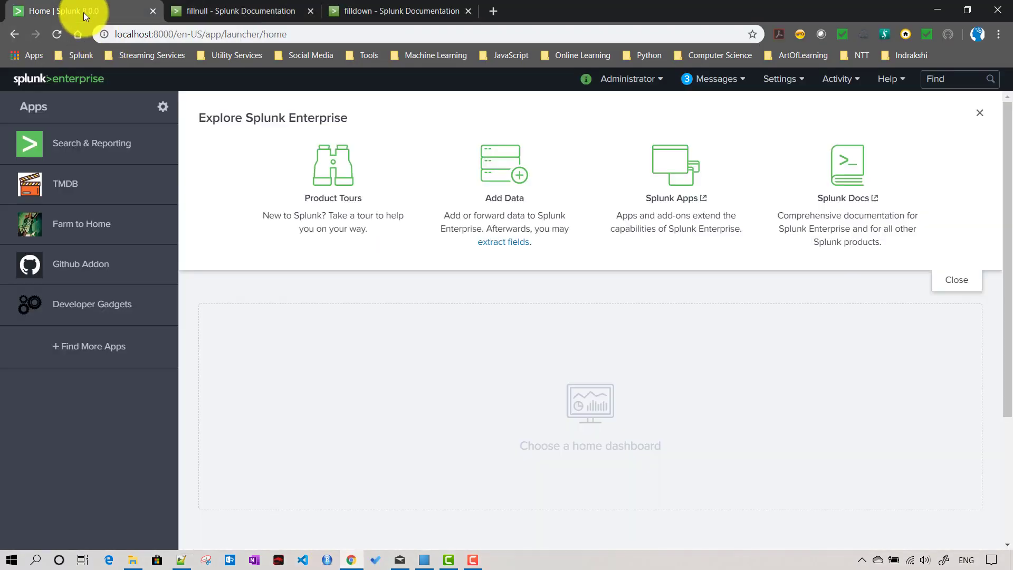
{"action": "left_click", "coordinate": [97, 152]}
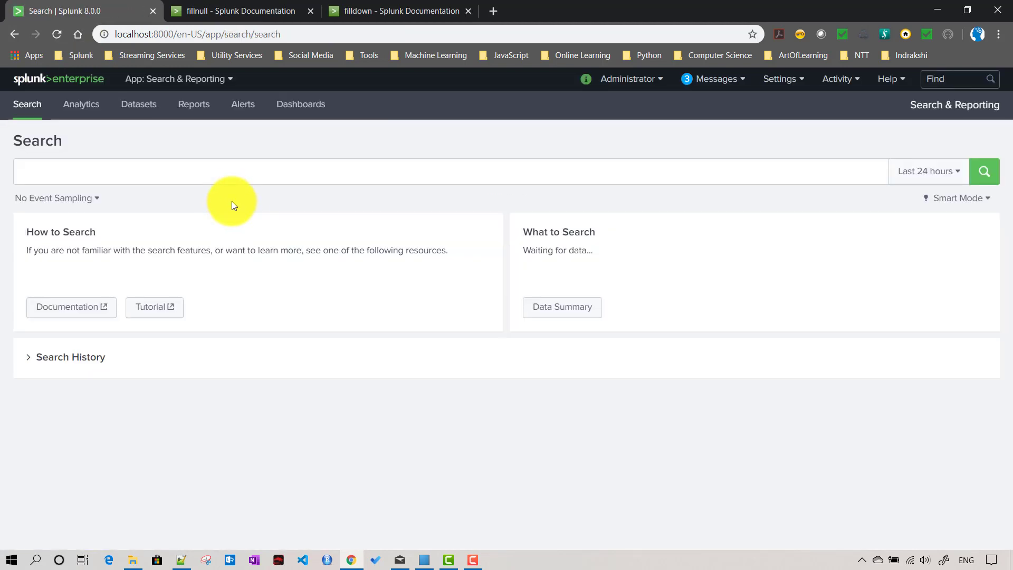
{"action": "type", "text": "ind"}
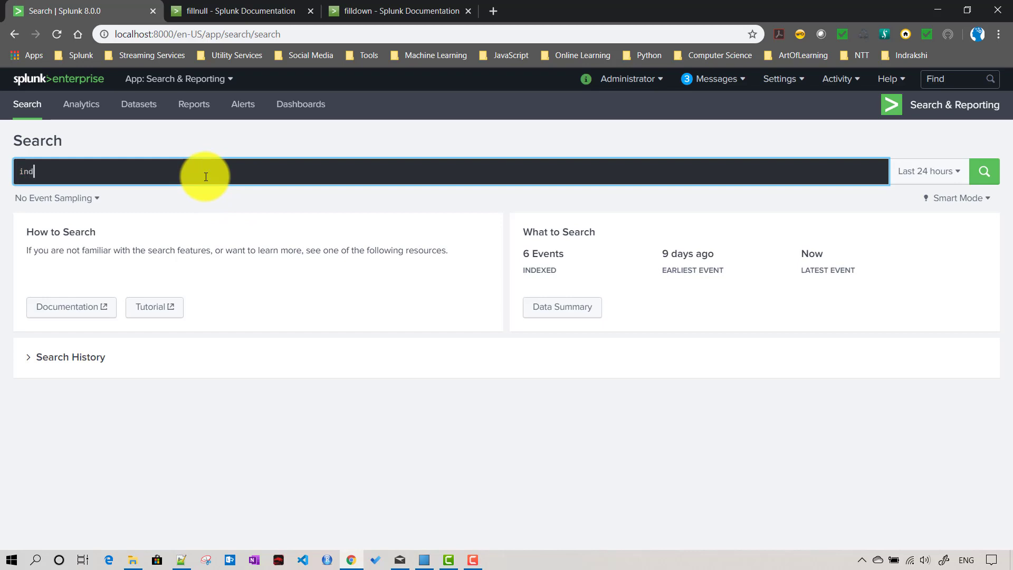
{"action": "type", "text": "ex=main"}
{"action": "key", "text": "Return"}
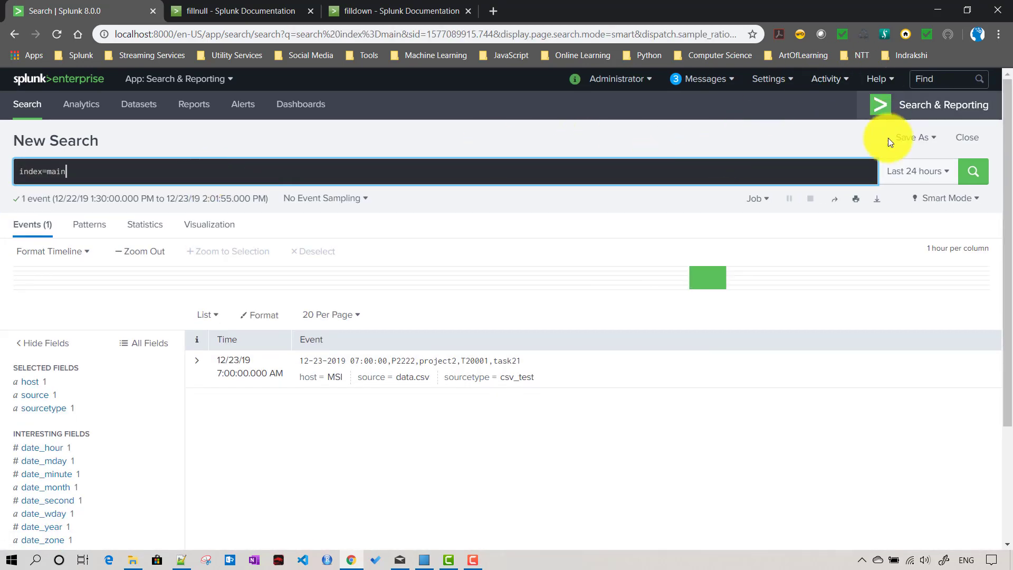
- Set the search's time range to All time and review the returned events
{"action": "left_click", "coordinate": [917, 171]}
{"action": "left_click", "coordinate": [879, 243]}
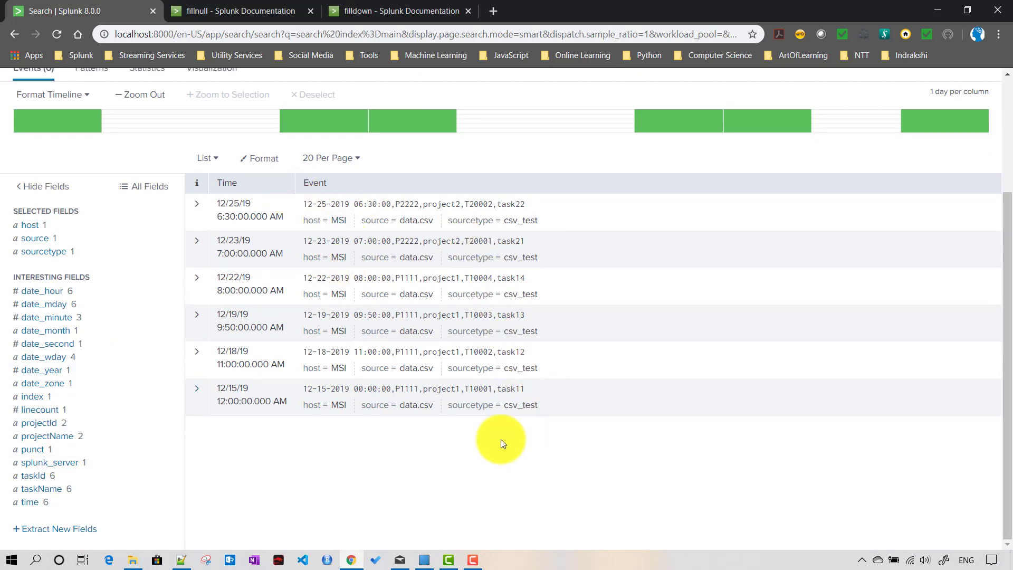
{"action": "scroll", "coordinate": [501, 439], "scroll_direction": "up", "scroll_amount": 3}
{"action": "left_click", "coordinate": [95, 173]}
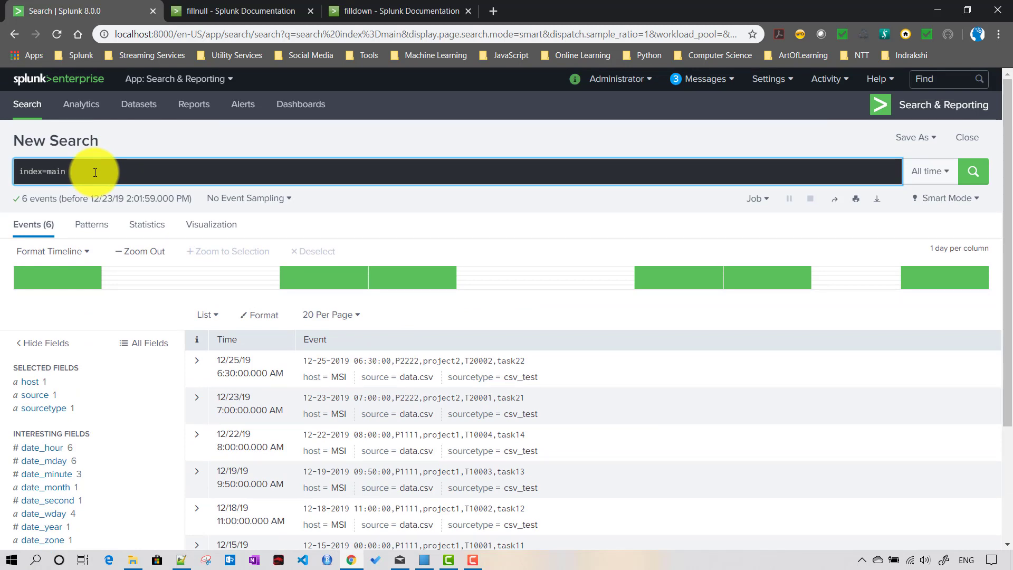
- Switch to data.csv in Notepad++ and compare the day of the task11 record with that of the task22 record
{"action": "left_click", "coordinate": [181, 558]}
{"action": "left_click_drag", "start_coordinate": [79, 86], "coordinate": [63, 86]}
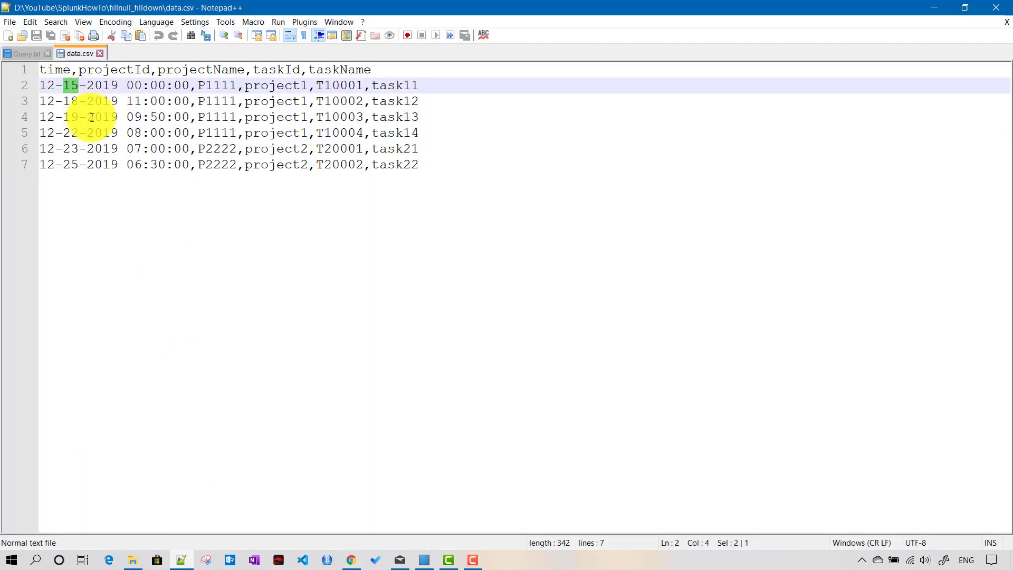
{"action": "left_click_drag", "start_coordinate": [81, 164], "coordinate": [63, 164]}
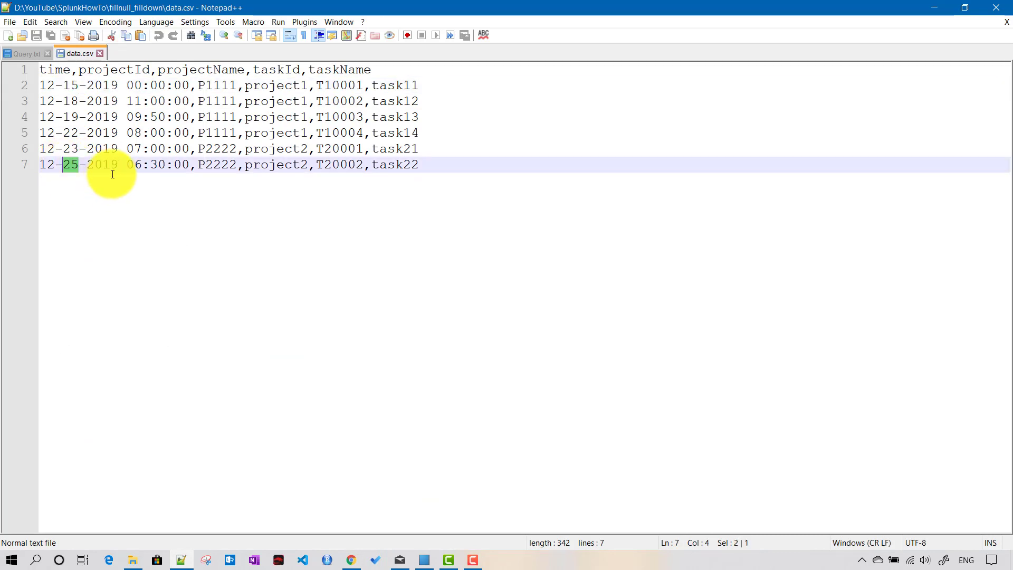
{"action": "left_click_drag", "start_coordinate": [79, 86], "coordinate": [65, 85]}
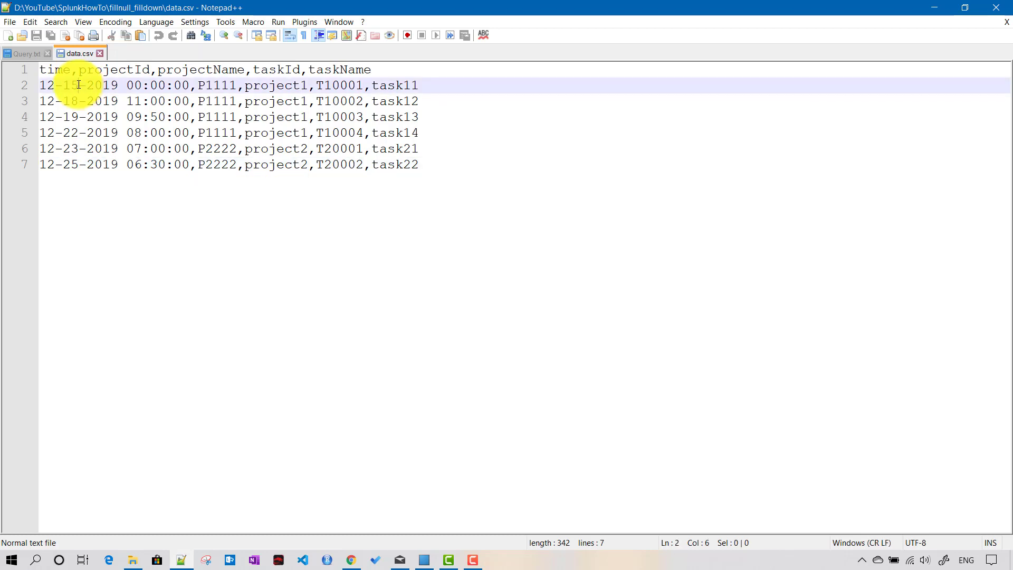
{"action": "left_click", "coordinate": [453, 151]}
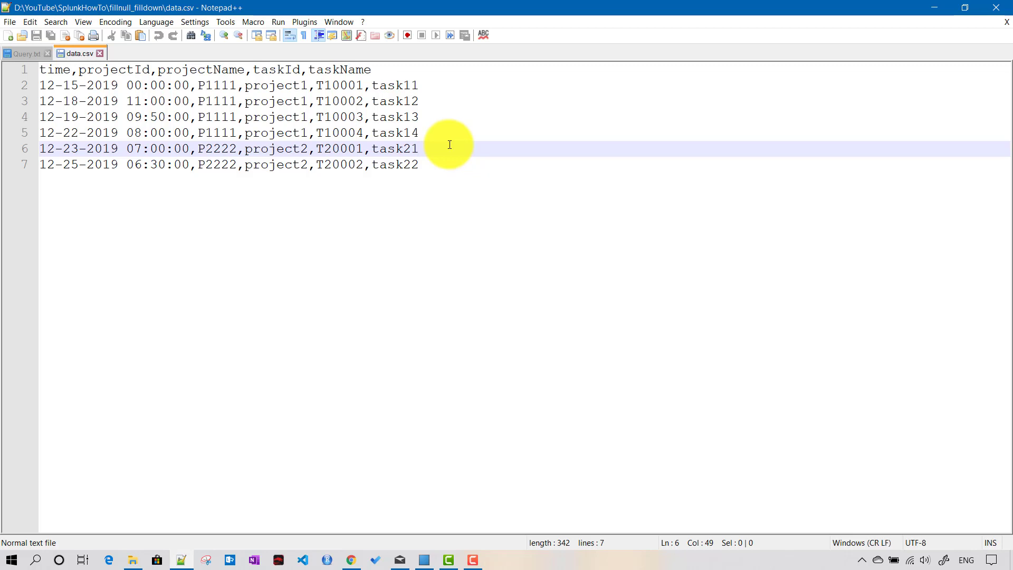
- Return to Splunk in Chrome and extend the index=main search with table _time,projectId,projectName,taskId,taskName, run it and review the projectId field
{"action": "left_click", "coordinate": [350, 561]}
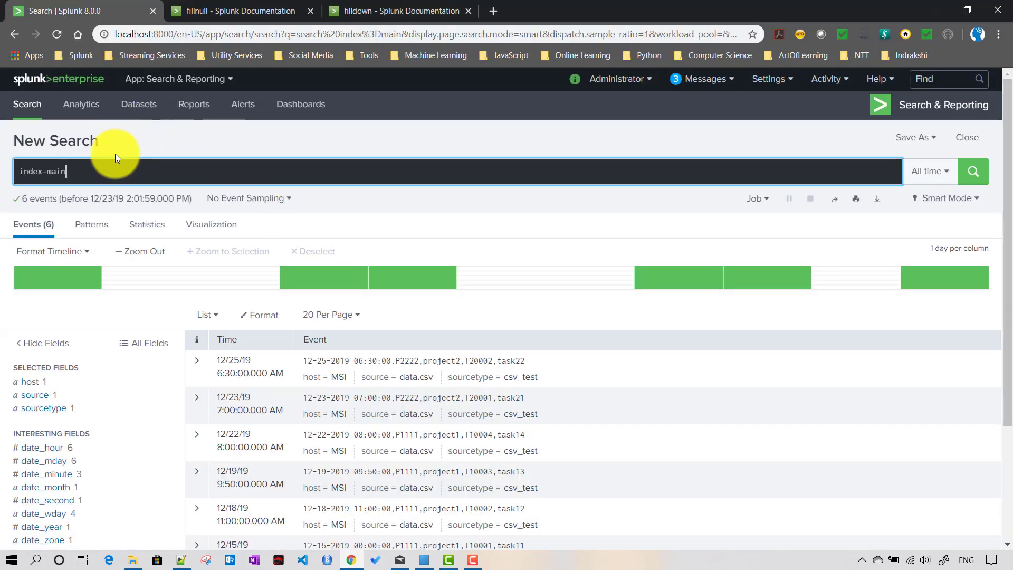
{"action": "key", "text": "shift+Return"}
{"action": "type", "text": "| "}
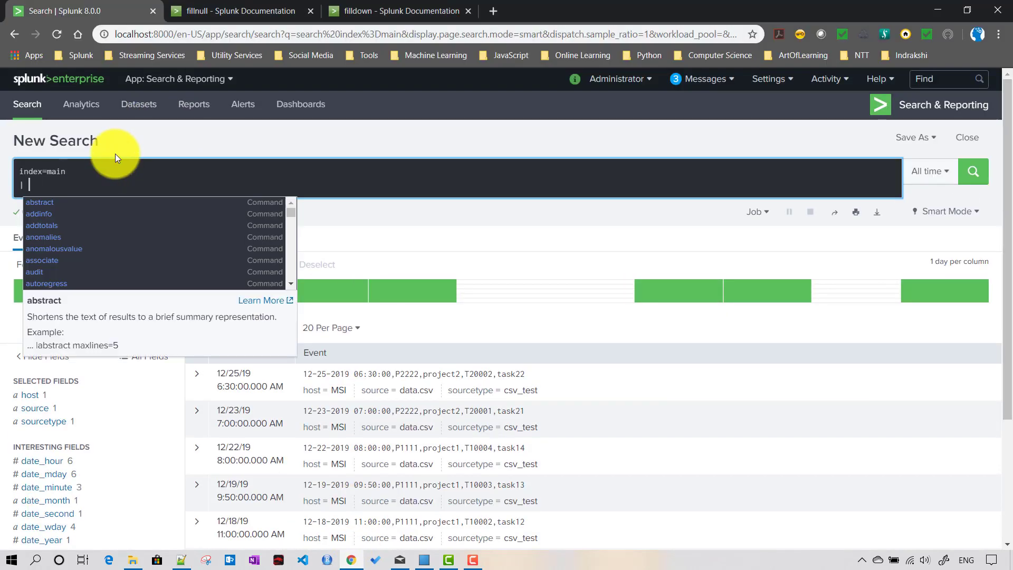
{"action": "type", "text": "table"}
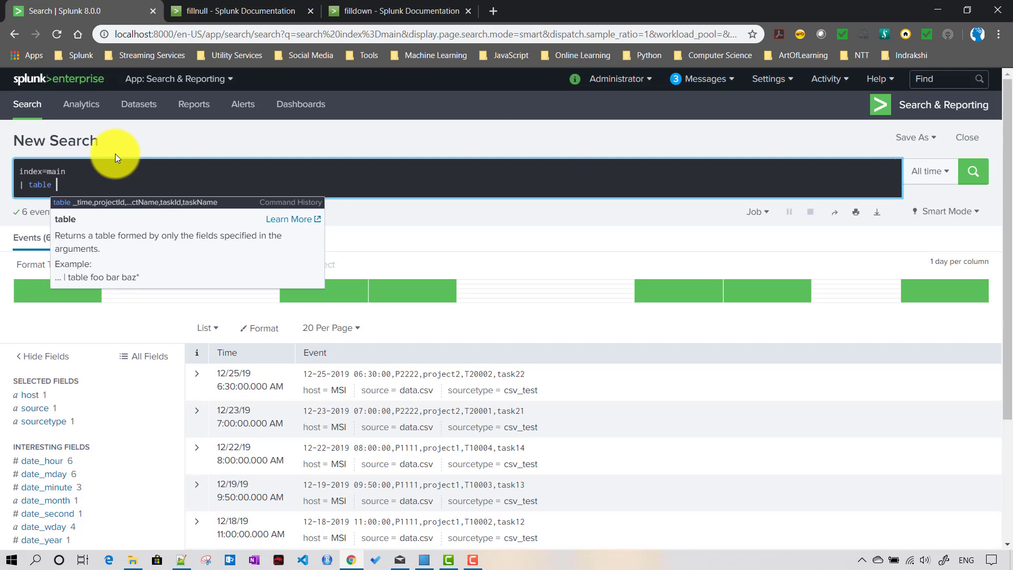
{"action": "left_click", "coordinate": [127, 202]}
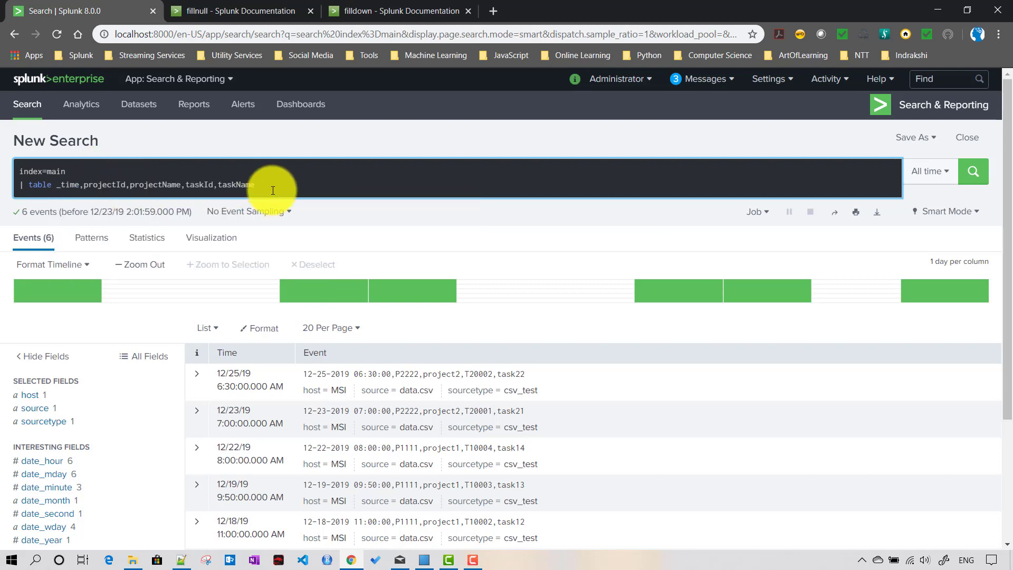
{"action": "key", "text": "Return"}
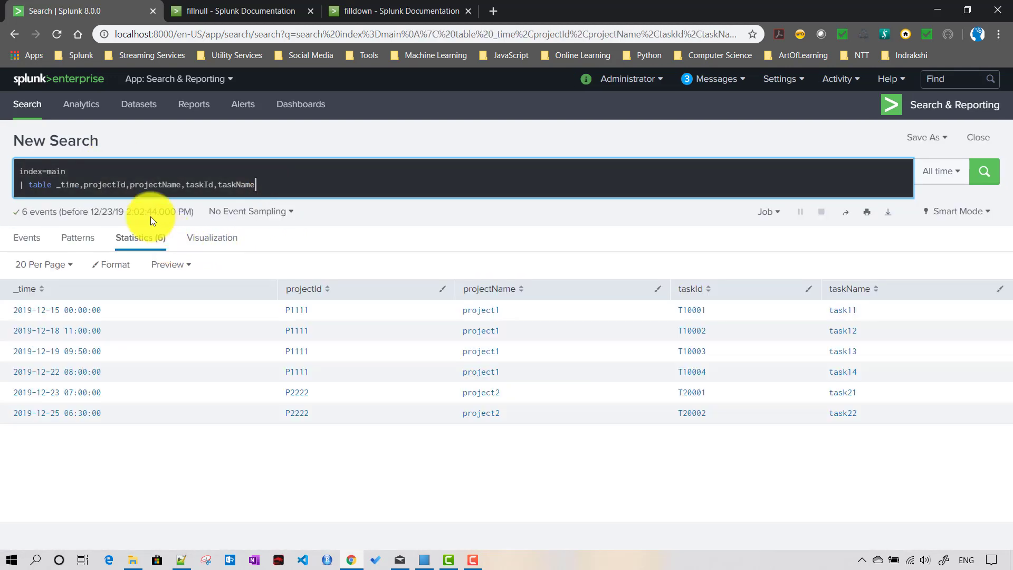
{"action": "double_click", "coordinate": [106, 184]}
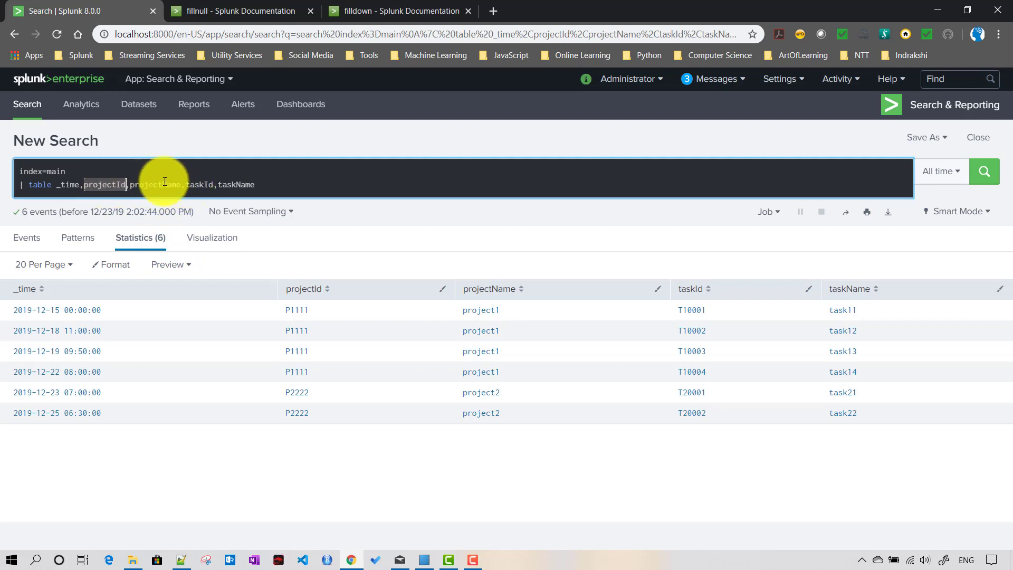
{"action": "left_click", "coordinate": [267, 185]}
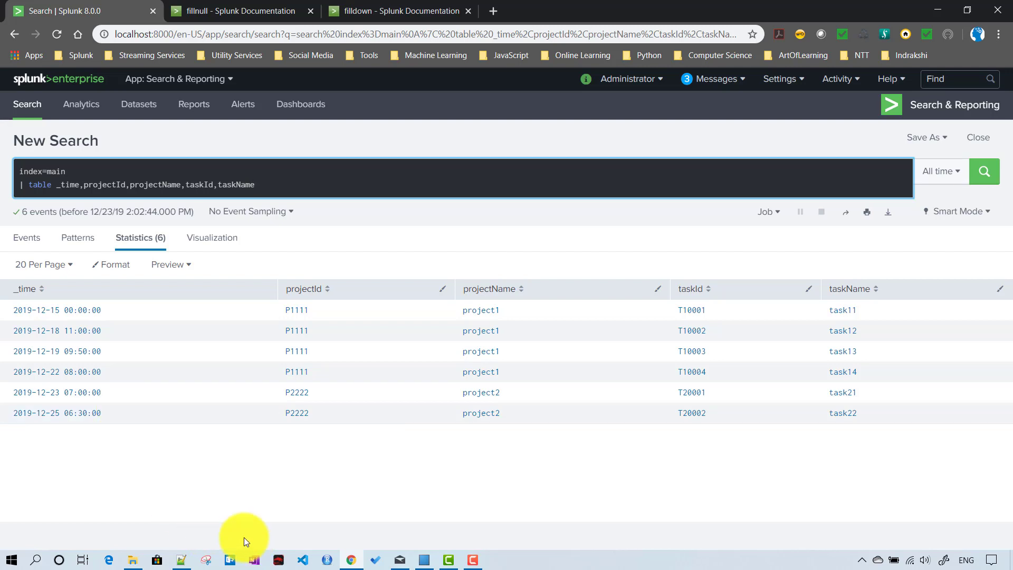
- Switch to Query.txt in Notepad++ and copy the first query's lines "| bin span=1d _time" and "| makecontinuous _time span=1d"
{"action": "left_click", "coordinate": [184, 563]}
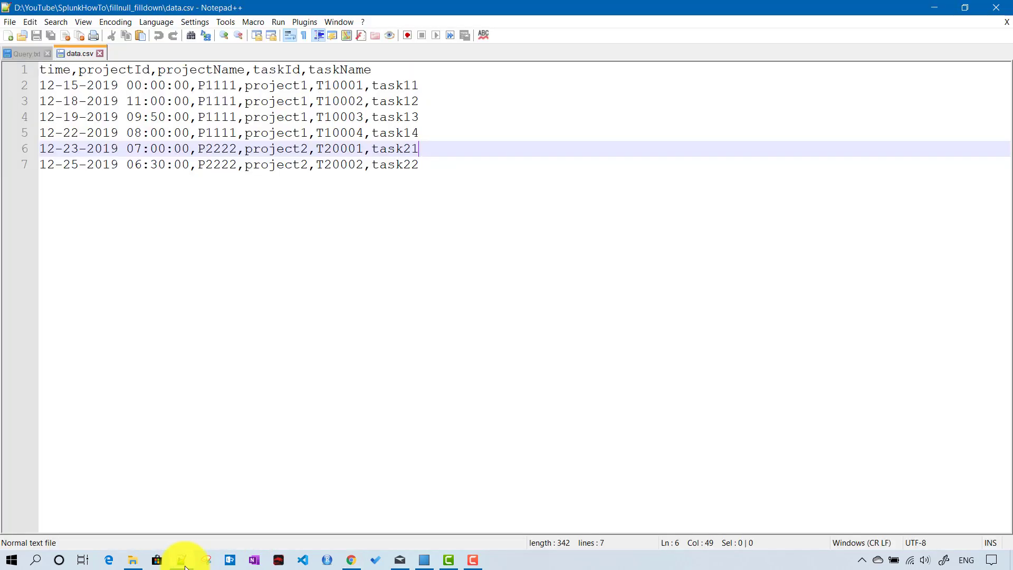
{"action": "left_click", "coordinate": [23, 53]}
{"action": "left_click", "coordinate": [145, 169]}
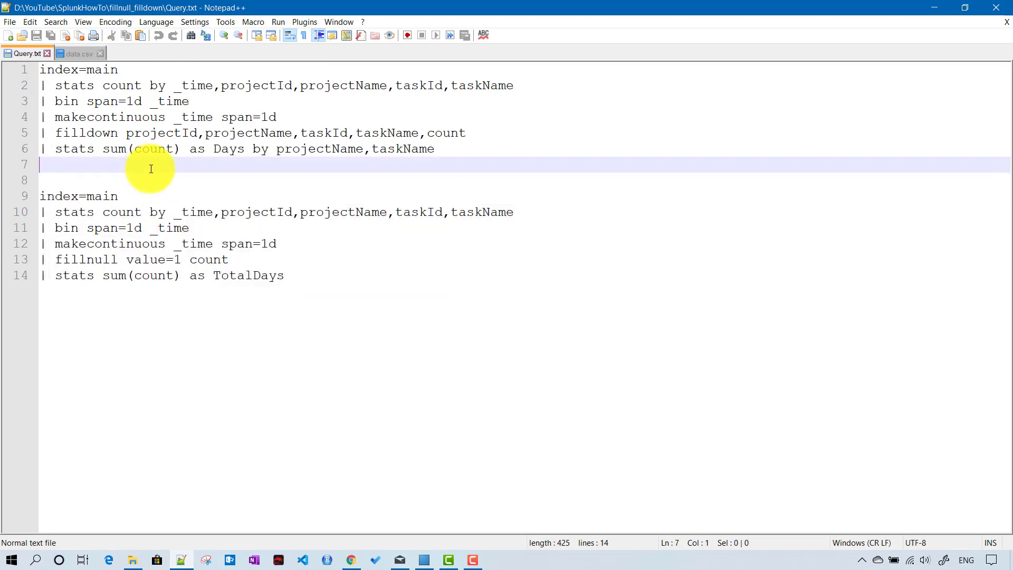
{"action": "double_click", "coordinate": [47, 101]}
{"action": "left_click_drag", "start_coordinate": [48, 98], "coordinate": [289, 114]}
{"action": "key", "text": "ctrl+c"}
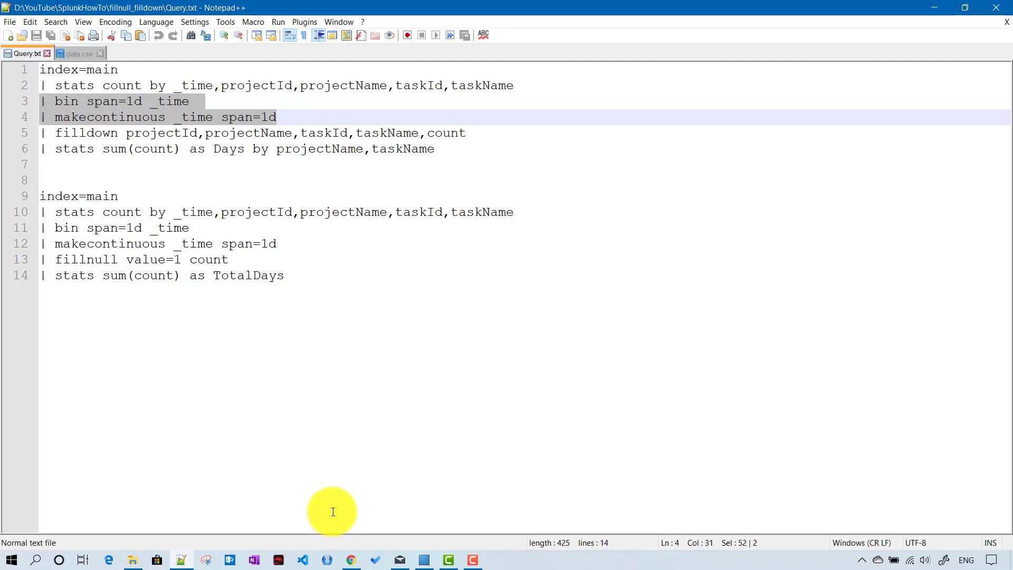
- Append the copied bin and makecontinuous lines below the table command in the Splunk search and remove the duplicate pipe before bin
{"action": "left_click", "coordinate": [351, 559]}
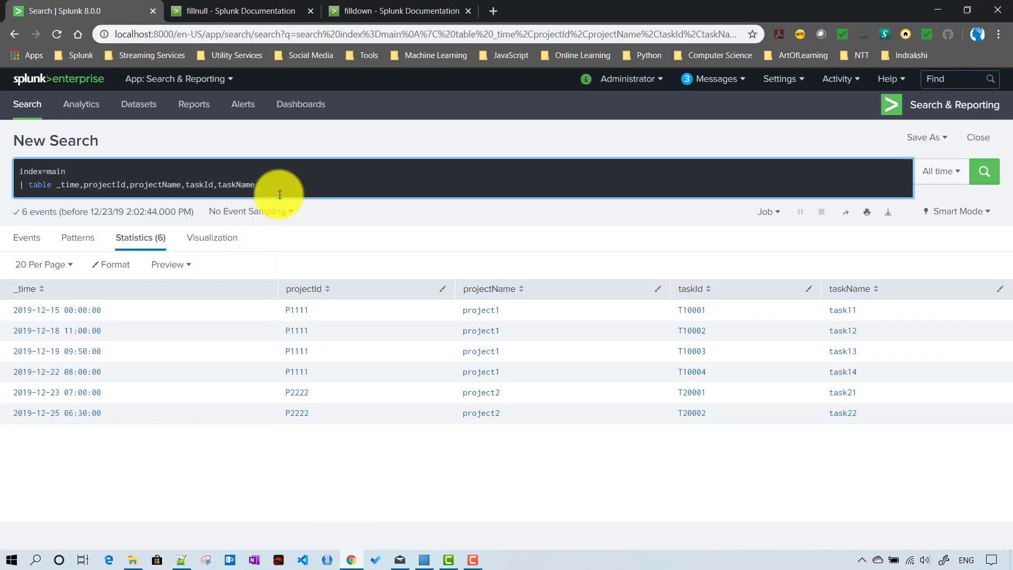
{"action": "key", "text": "shift+Return"}
{"action": "type", "text": "|"}
{"action": "key", "text": "ctrl+v"}
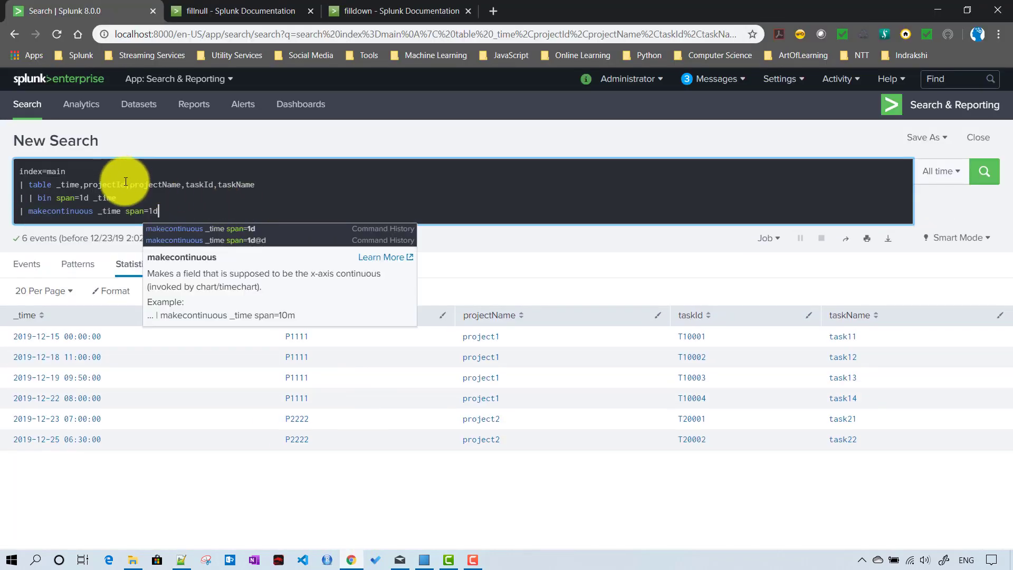
{"action": "key", "text": "Escape"}
{"action": "left_click", "coordinate": [13, 200]}
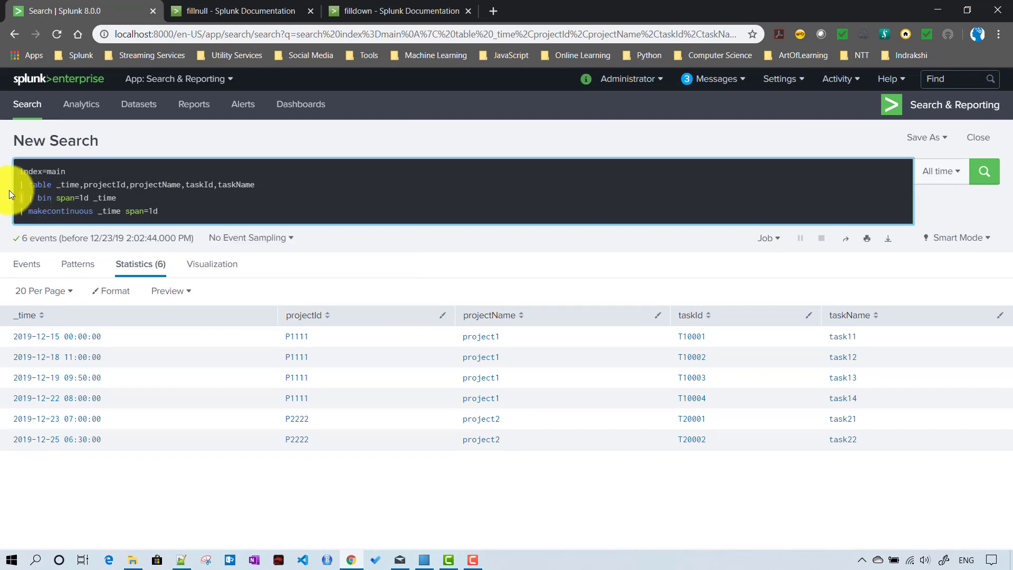
{"action": "key", "text": "Delete"}
- Delete the makecontinuous line from the search and examine the _time field and span=1d option of the bin command
{"action": "left_click", "coordinate": [21, 211]}
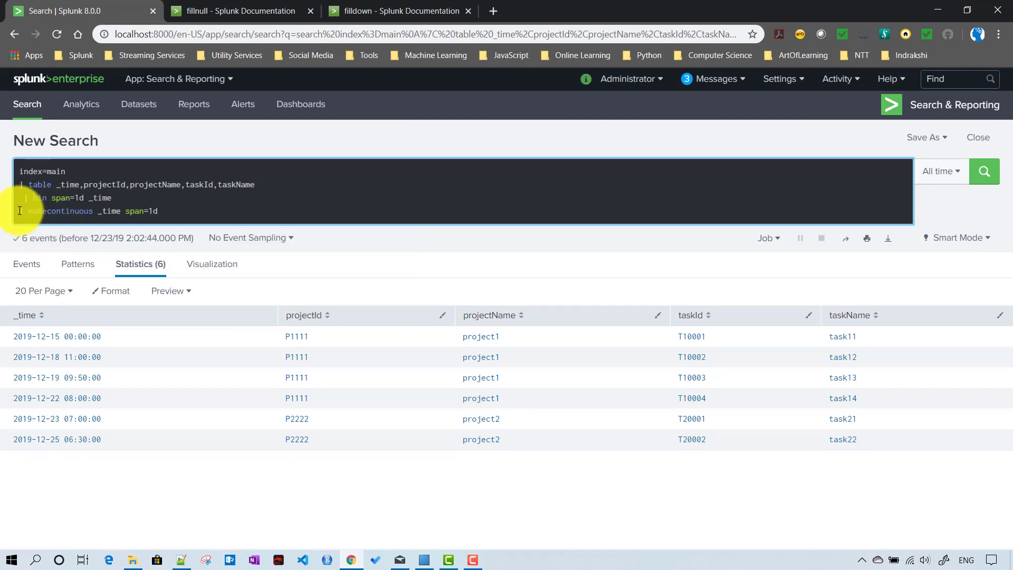
{"action": "left_click", "coordinate": [182, 211], "text": "shift"}
{"action": "key", "text": "Delete"}
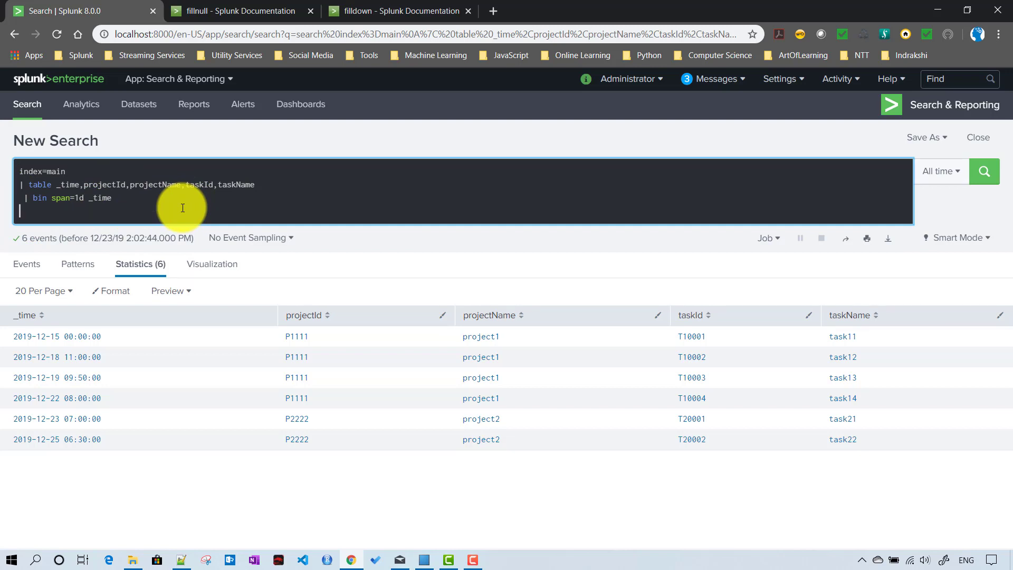
{"action": "double_click", "coordinate": [102, 198]}
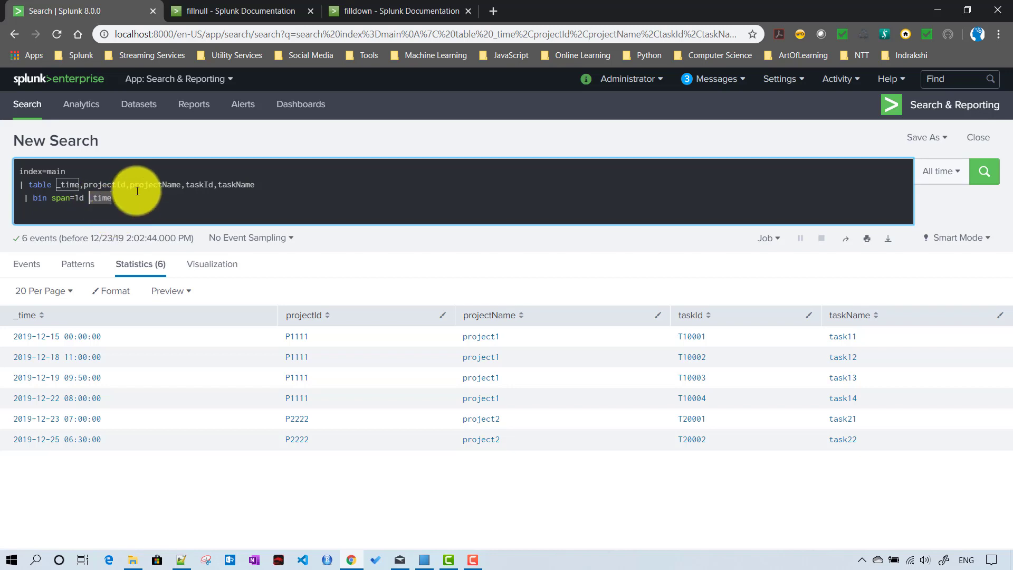
{"action": "left_click", "coordinate": [123, 198]}
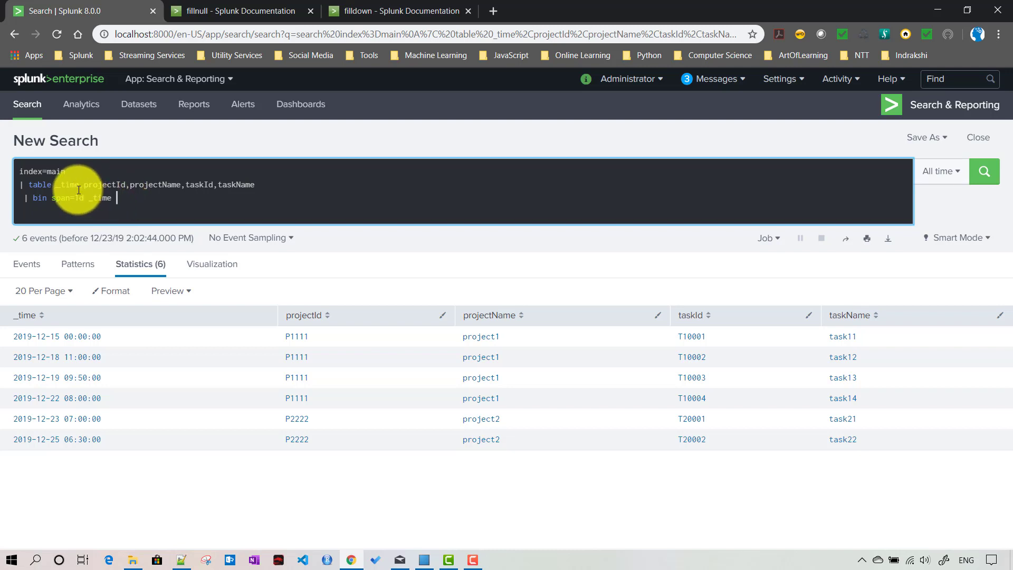
{"action": "left_click_drag", "start_coordinate": [84, 197], "coordinate": [52, 198]}
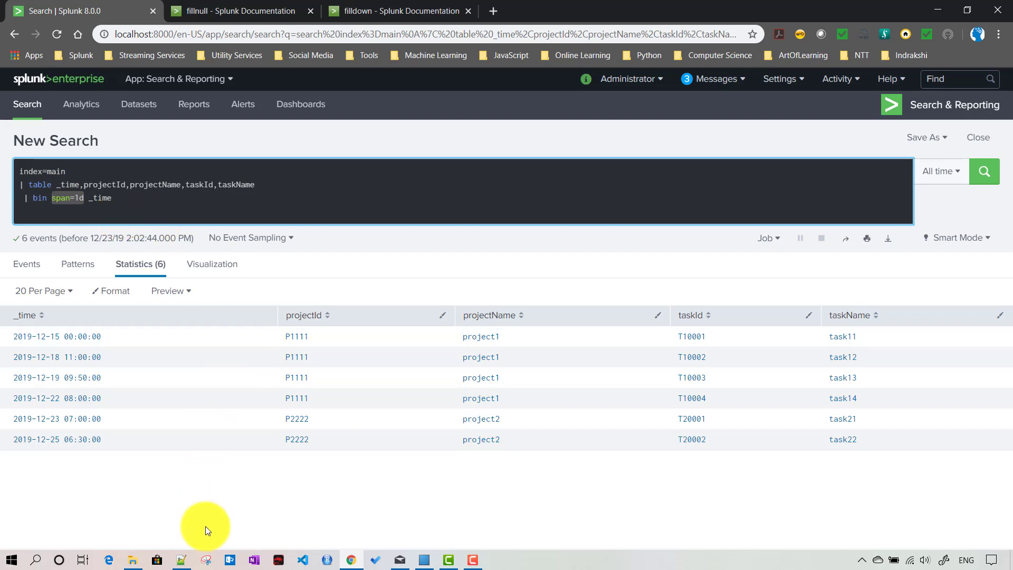
{"action": "left_click", "coordinate": [181, 559]}
{"action": "double_click", "coordinate": [162, 56]}
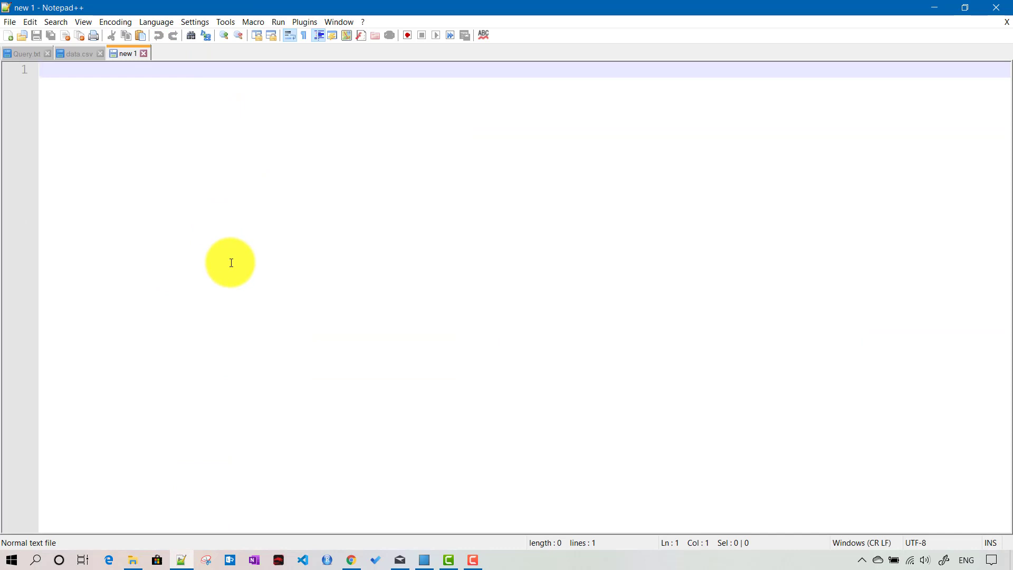
{"action": "type", "text": "23"}
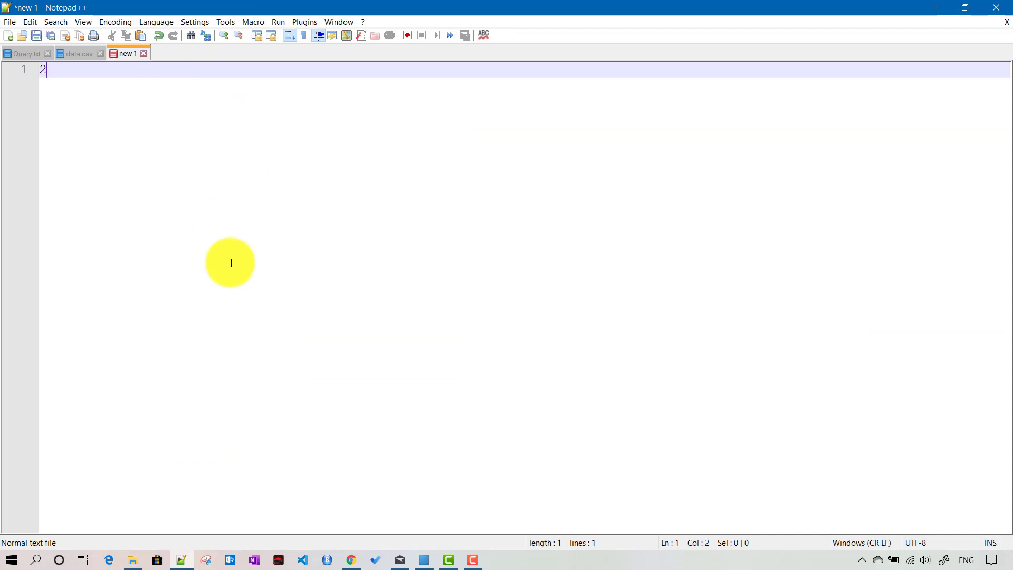
{"action": "key", "text": "BackSpace"}
{"action": "key", "text": "BackSpace"}
{"action": "type", "text": "12-23-2019"}
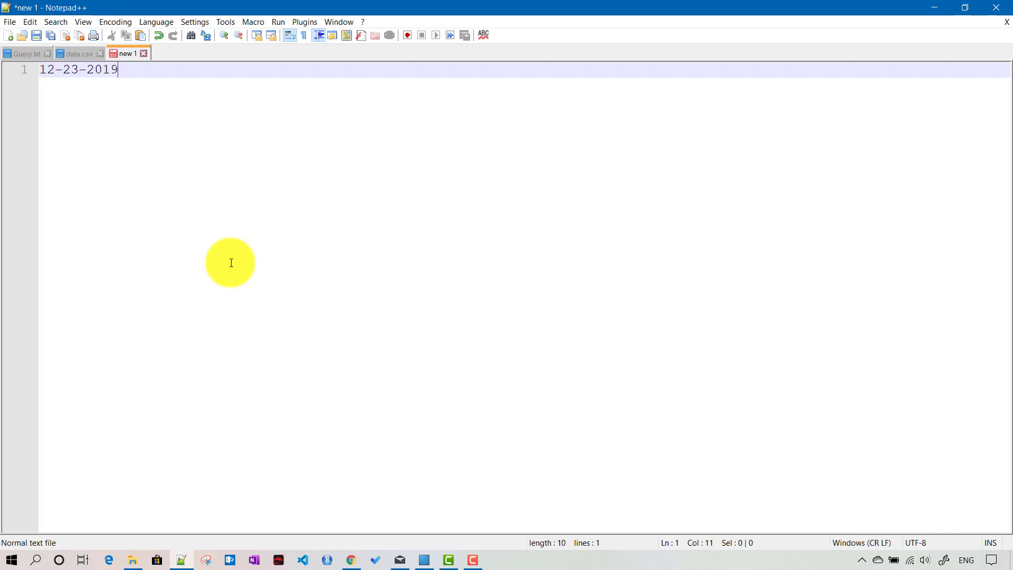
{"action": "type", "text": " 11:00:00"}
{"action": "key", "text": "Return"}
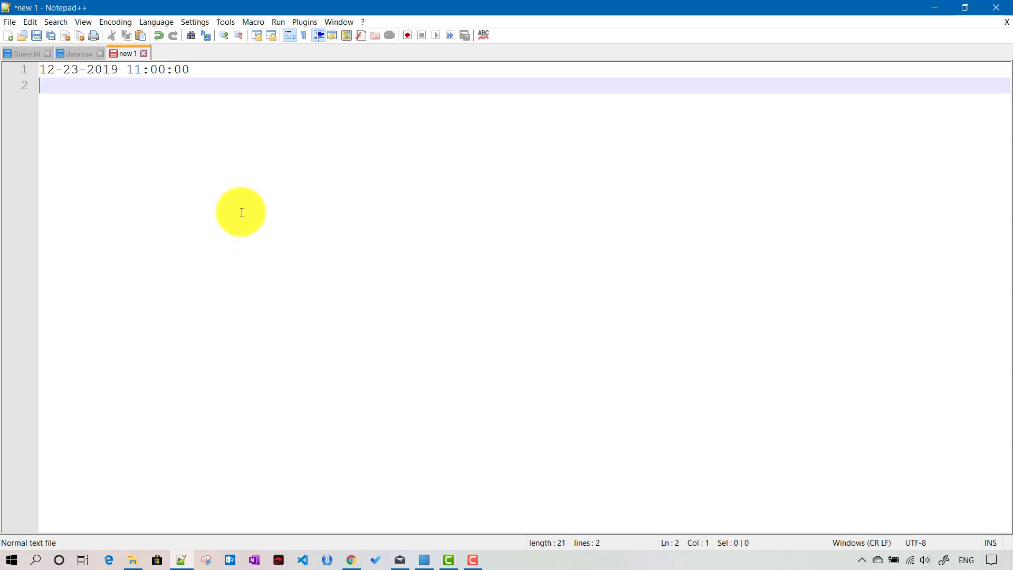
- Duplicate the timestamp onto the second line and change the copy's time to 11:10:00
{"action": "left_click_drag", "start_coordinate": [213, 68], "coordinate": [36, 75]}
{"action": "key", "text": "ctrl+c"}
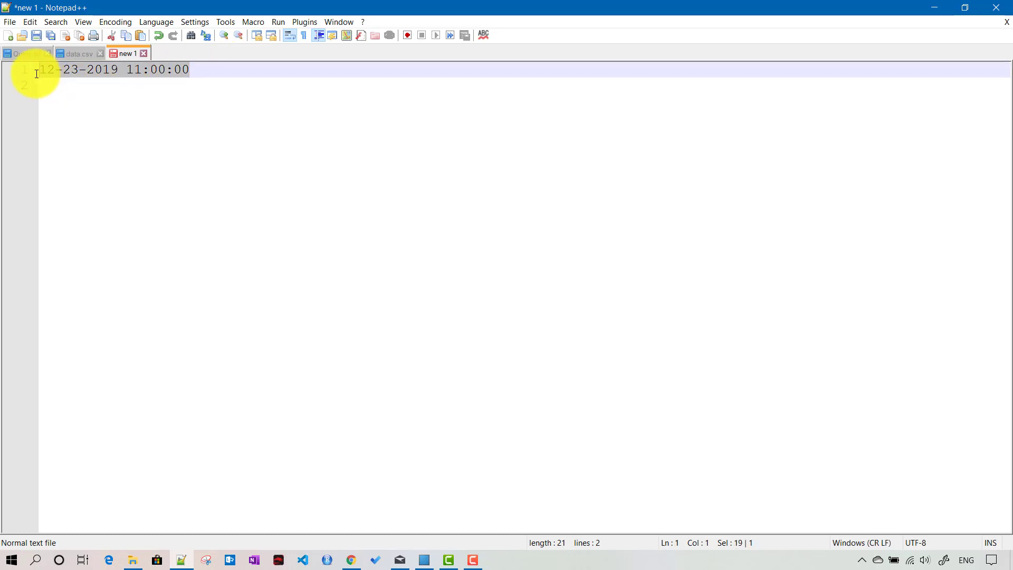
{"action": "left_click", "coordinate": [142, 85]}
{"action": "key", "text": "ctrl+v"}
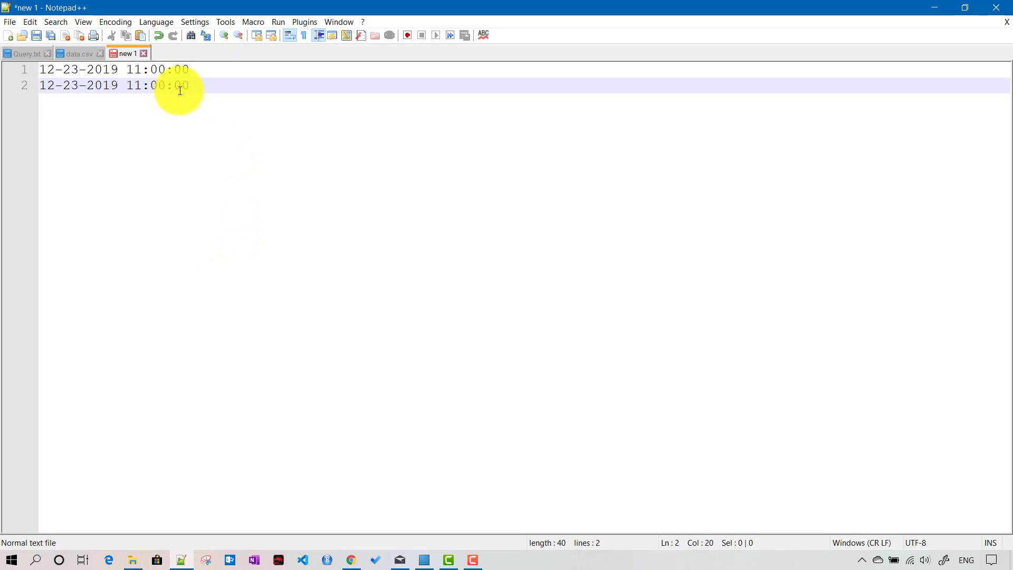
{"action": "key", "text": "BackSpace"}
{"action": "type", "text": "1"}
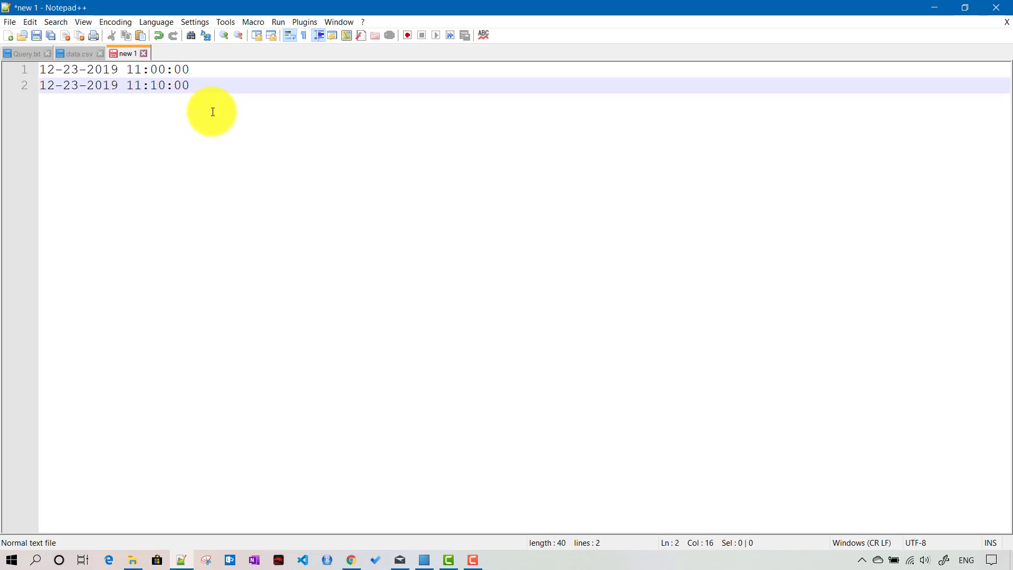
{"action": "key", "text": "Up"}
{"action": "key", "text": "End"}
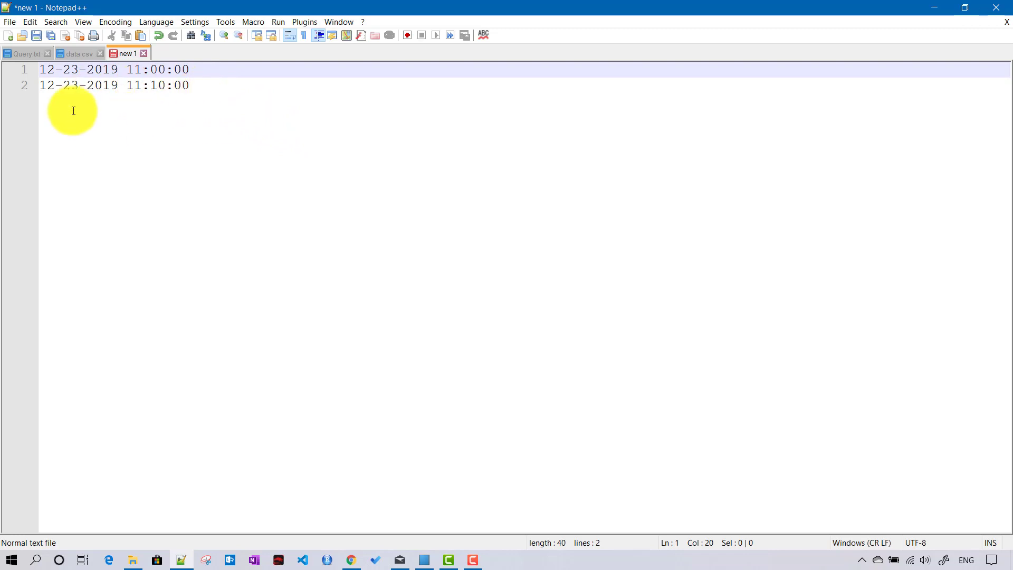
{"action": "type", "text": "-->"}
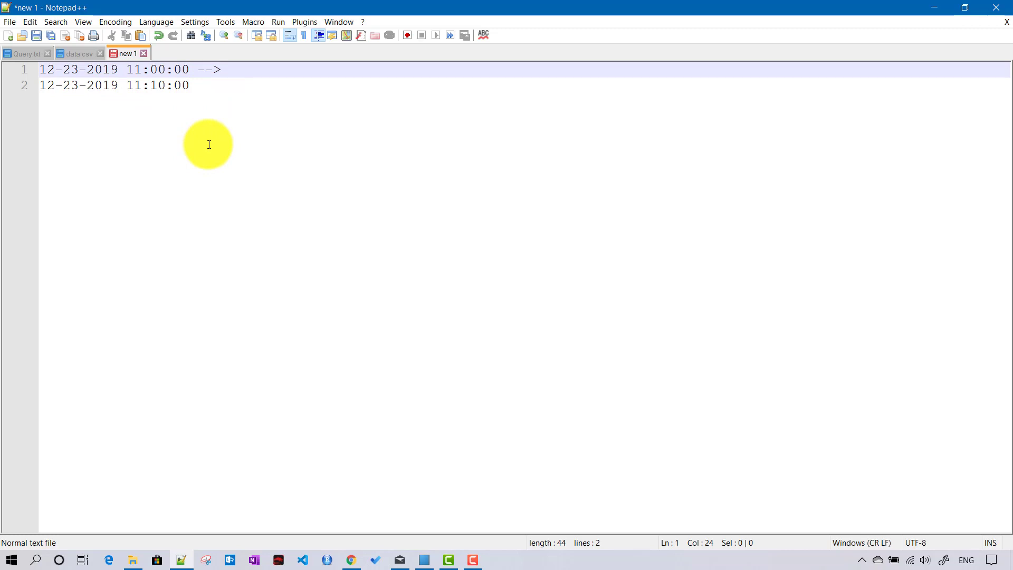
{"action": "left_click_drag", "start_coordinate": [42, 69], "coordinate": [192, 64]}
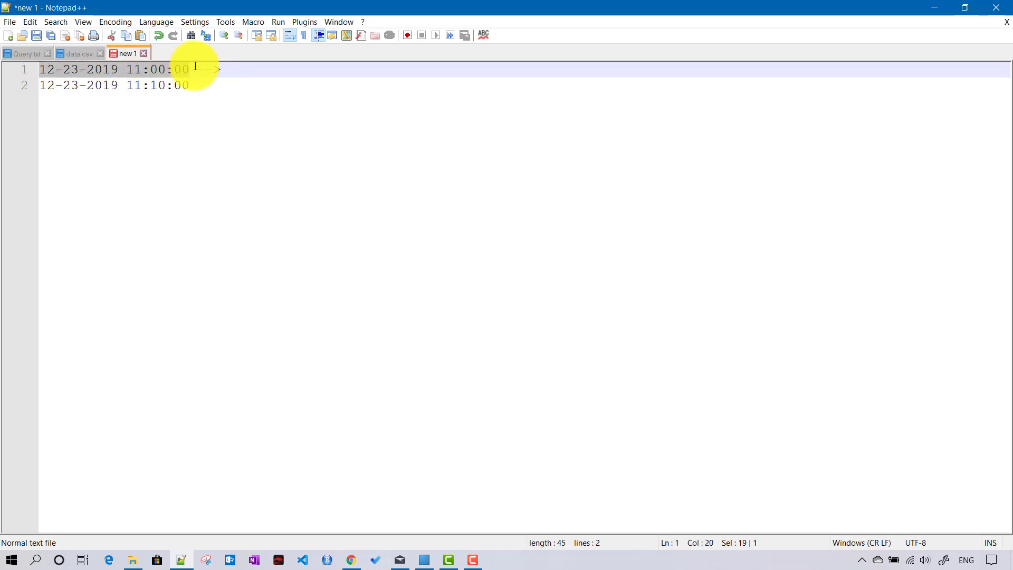
{"action": "key", "text": "ctrl+c"}
{"action": "left_click", "coordinate": [278, 71]}
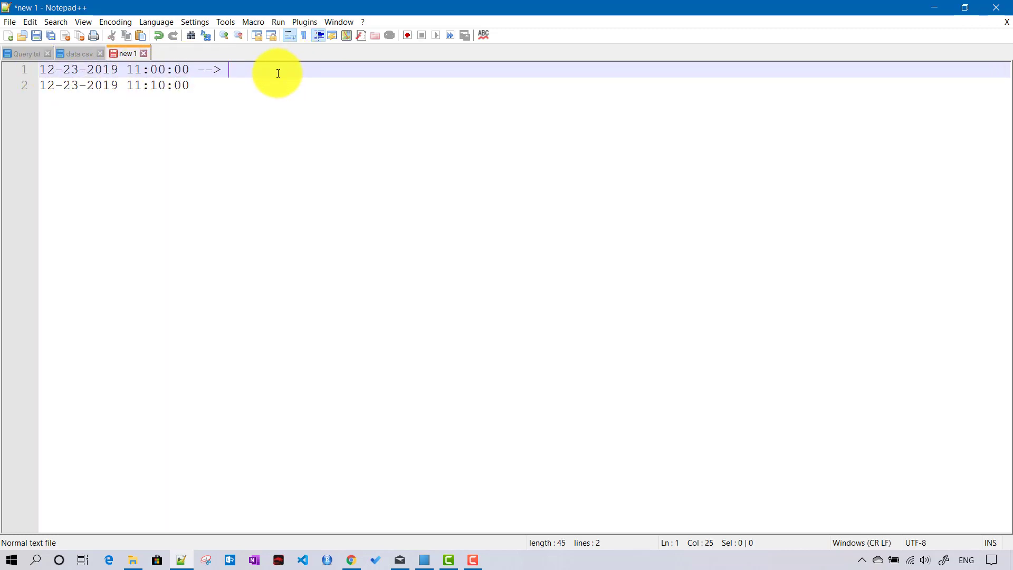
{"action": "key", "text": "ctrl+v"}
{"action": "left_click", "coordinate": [333, 69]}
{"action": "key", "text": "BackSpace"}
{"action": "key", "text": "BackSpace"}
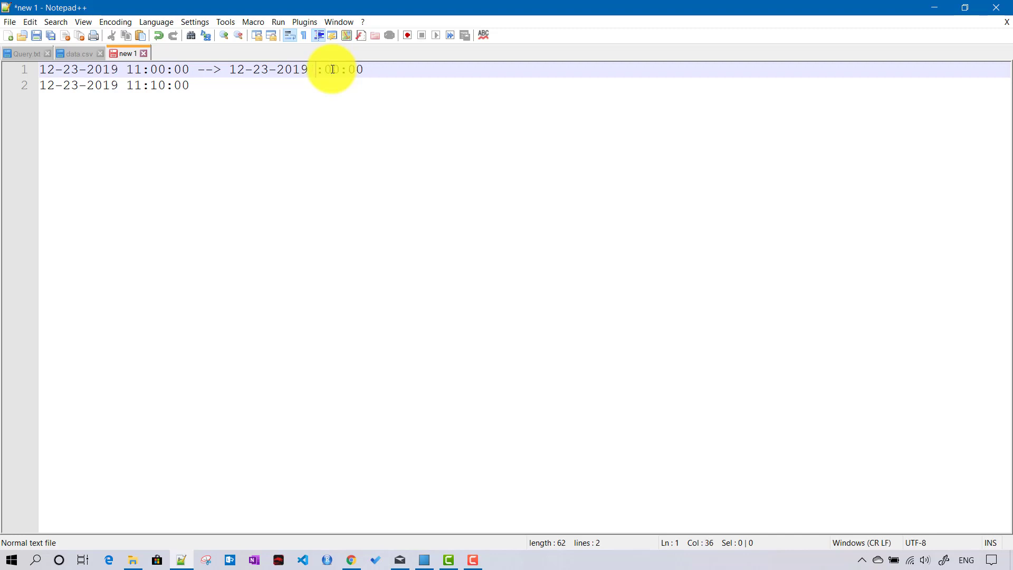
{"action": "type", "text": "00"}
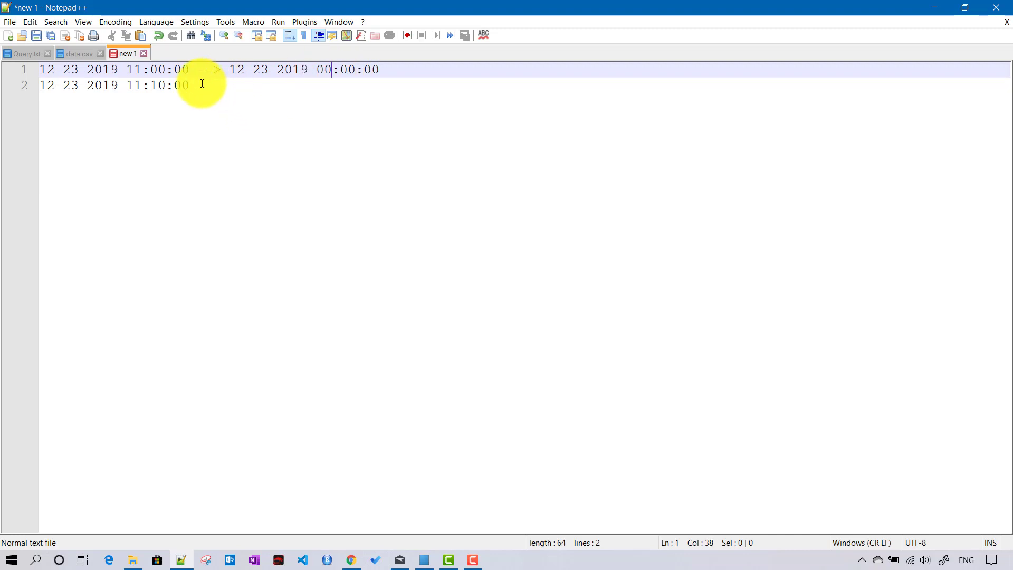
{"action": "left_click_drag", "start_coordinate": [229, 68], "coordinate": [385, 46]}
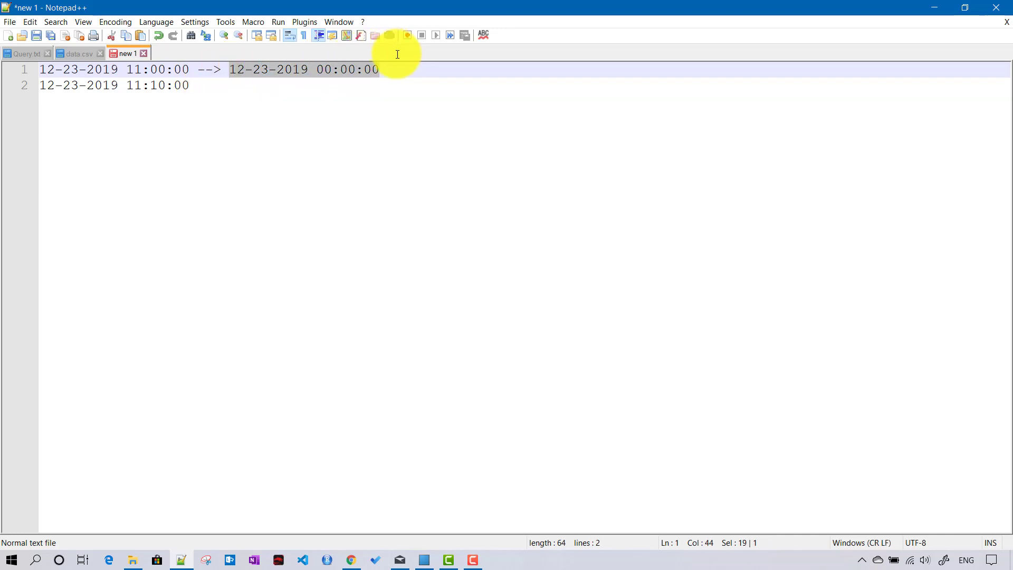
{"action": "left_click", "coordinate": [212, 85]}
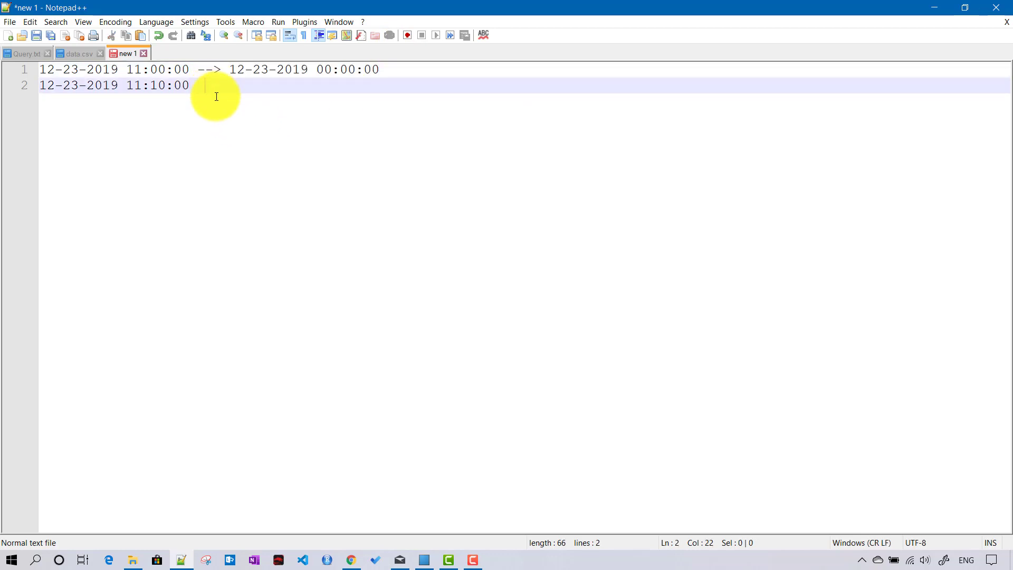
{"action": "type", "text": "-->"}
{"action": "key", "text": "ctrl+v"}
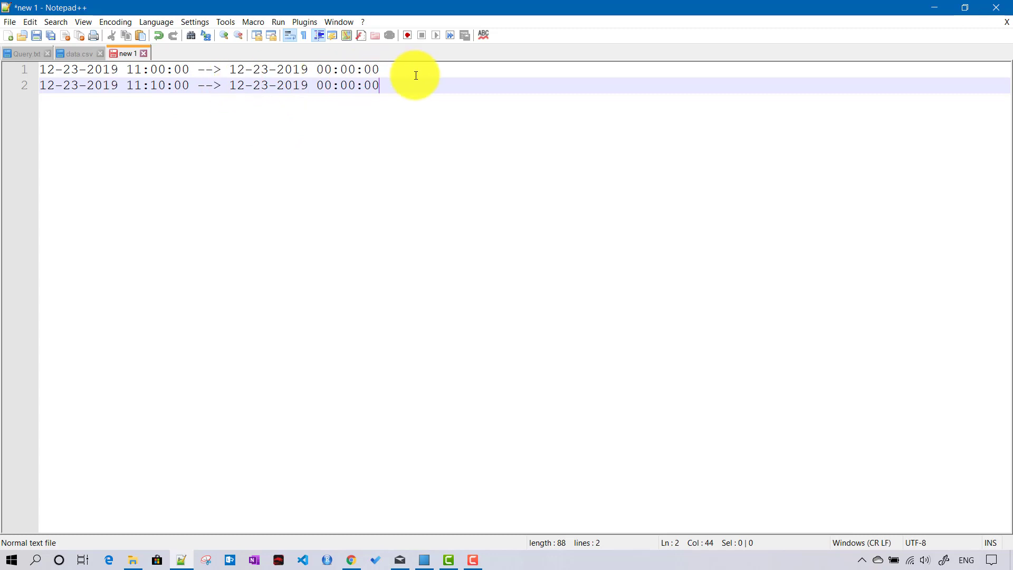
{"action": "key", "text": "Return"}
{"action": "key", "text": "Return"}
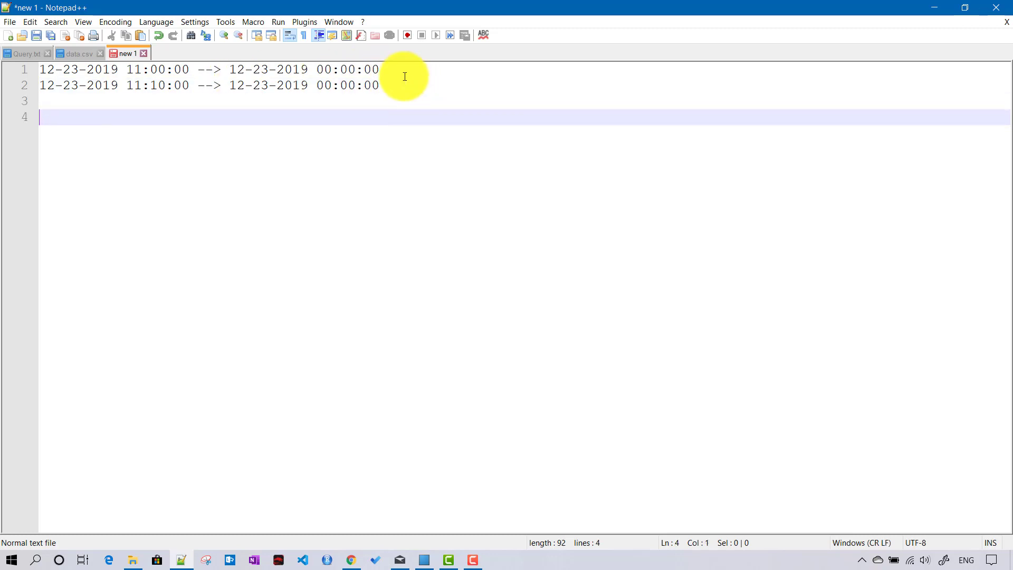
{"action": "left_click", "coordinate": [42, 88]}
{"action": "left_click_drag", "start_coordinate": [43, 88], "coordinate": [190, 86]}
{"action": "key", "text": "ctrl+c"}
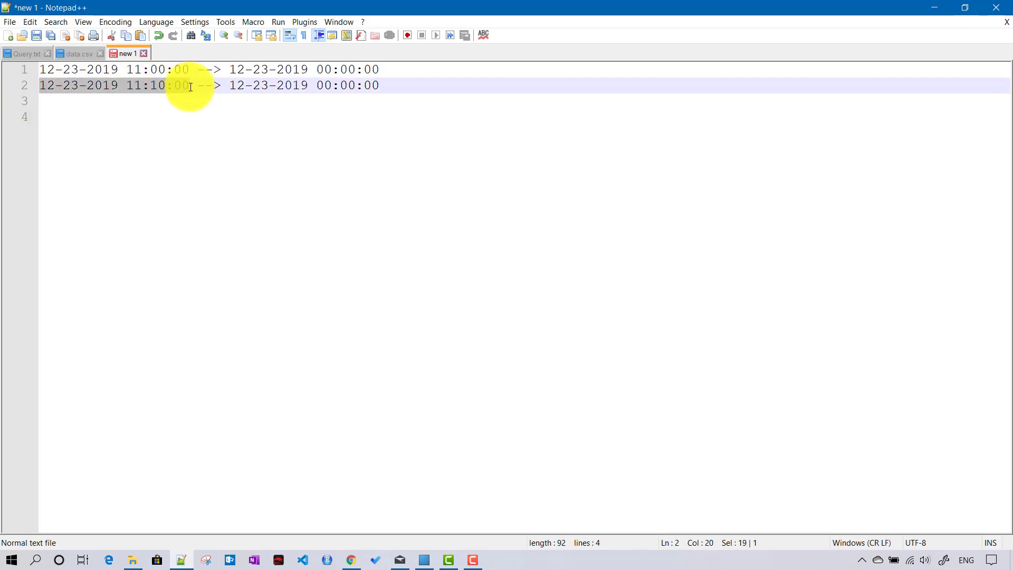
{"action": "left_click", "coordinate": [129, 111]}
{"action": "key", "text": "ctrl+v"}
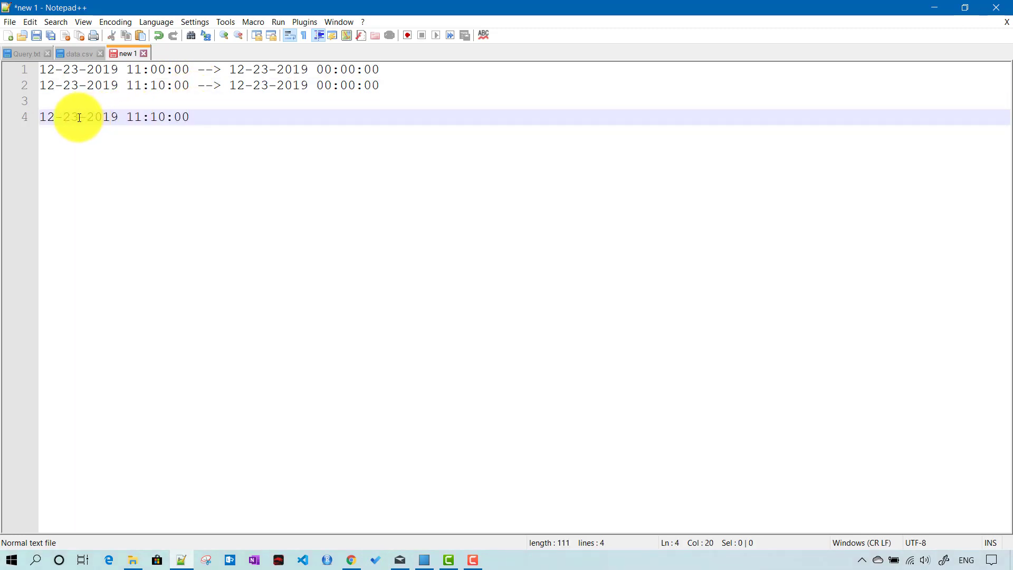
{"action": "left_click", "coordinate": [79, 117]}
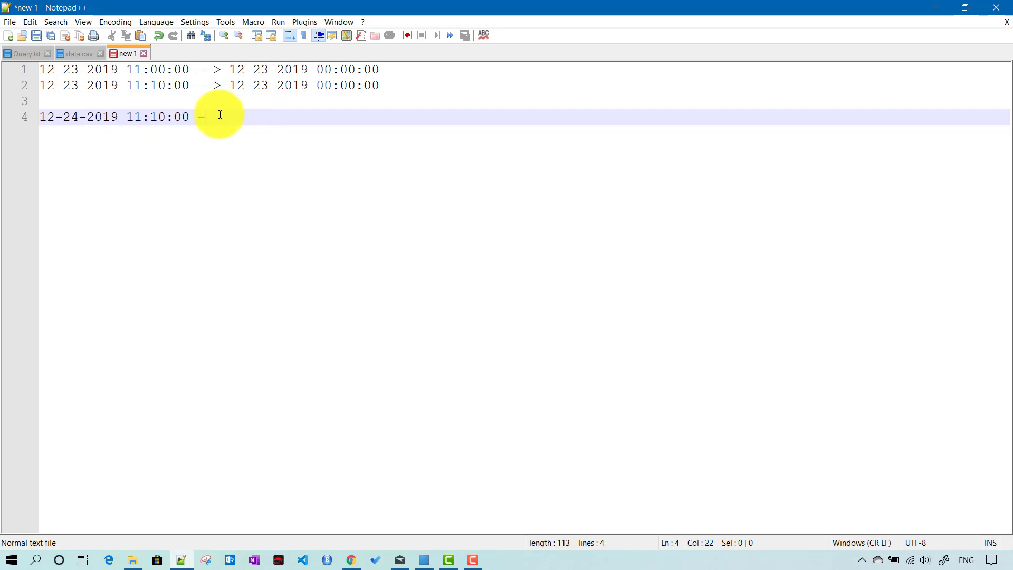
{"action": "type", "text": "-->"}
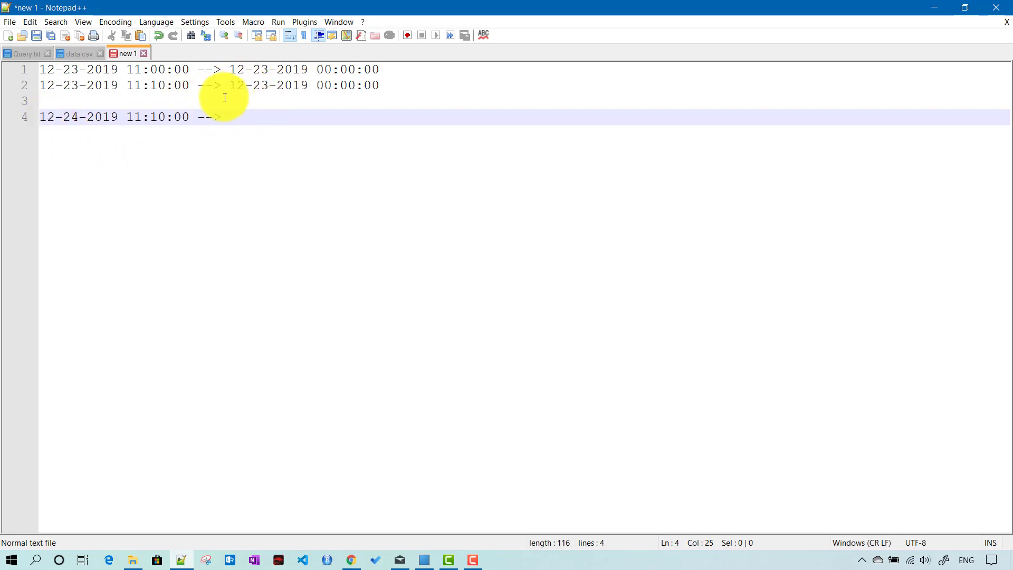
{"action": "left_click_drag", "start_coordinate": [230, 85], "coordinate": [385, 86]}
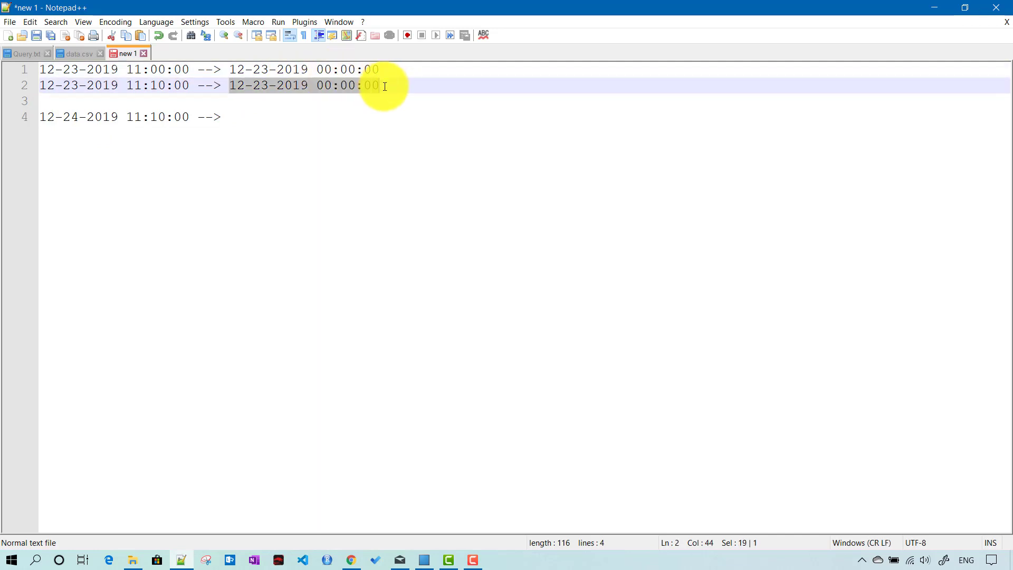
{"action": "key", "text": "ctrl+c"}
{"action": "left_click", "coordinate": [290, 116]}
{"action": "key", "text": "ctrl+v"}
{"action": "left_click", "coordinate": [270, 115]}
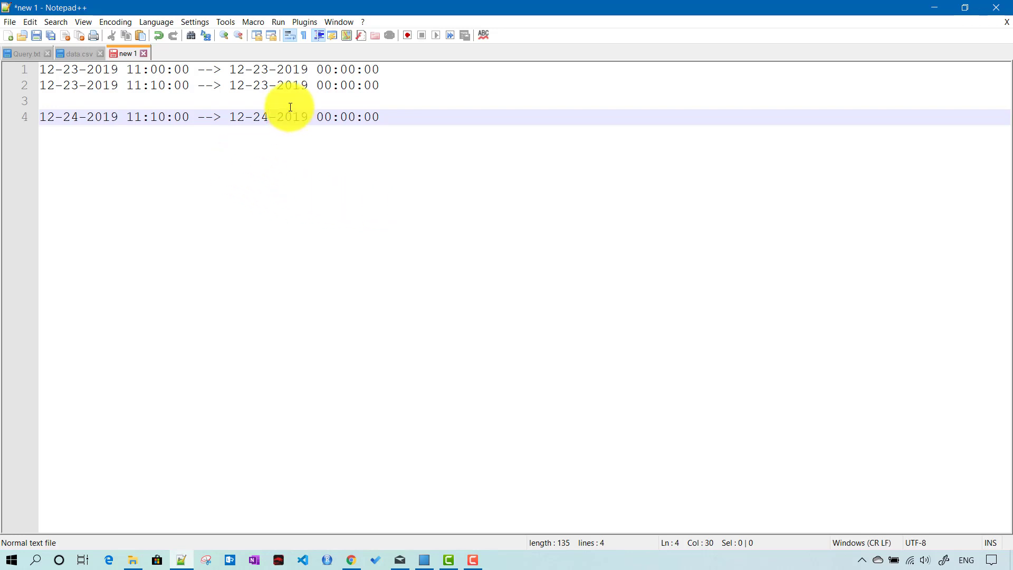
- Switch to the Splunk search in Chrome and add the line "| makecontinuous _time span=1d" below the bin command
{"action": "left_click", "coordinate": [352, 559]}
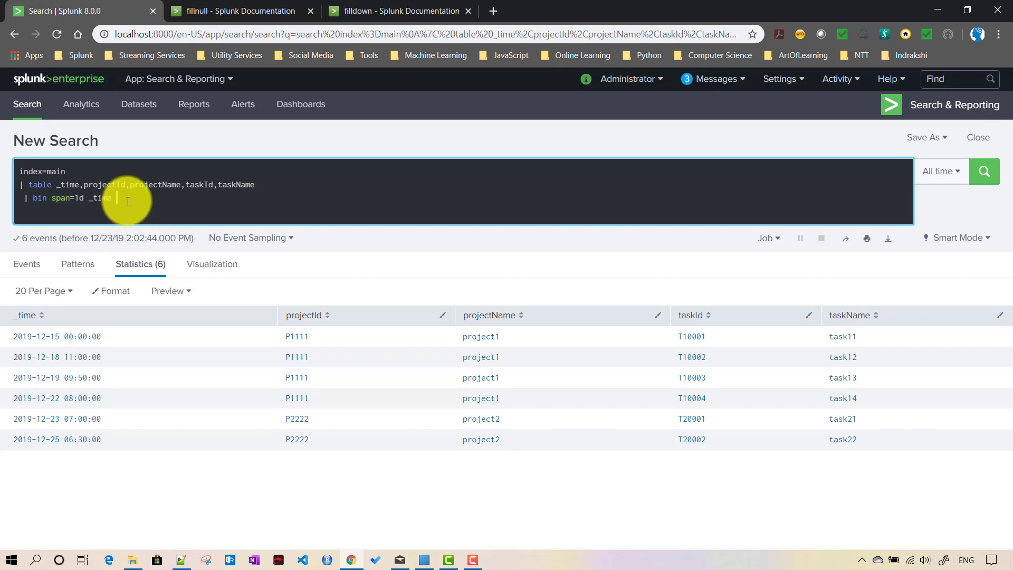
{"action": "key", "text": "shift+Return"}
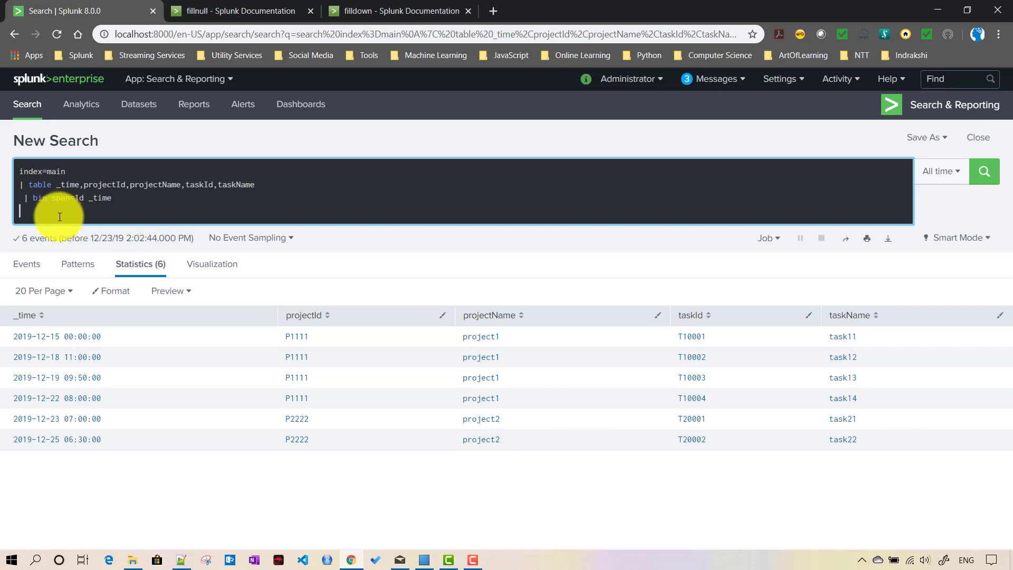
{"action": "double_click", "coordinate": [61, 214]}
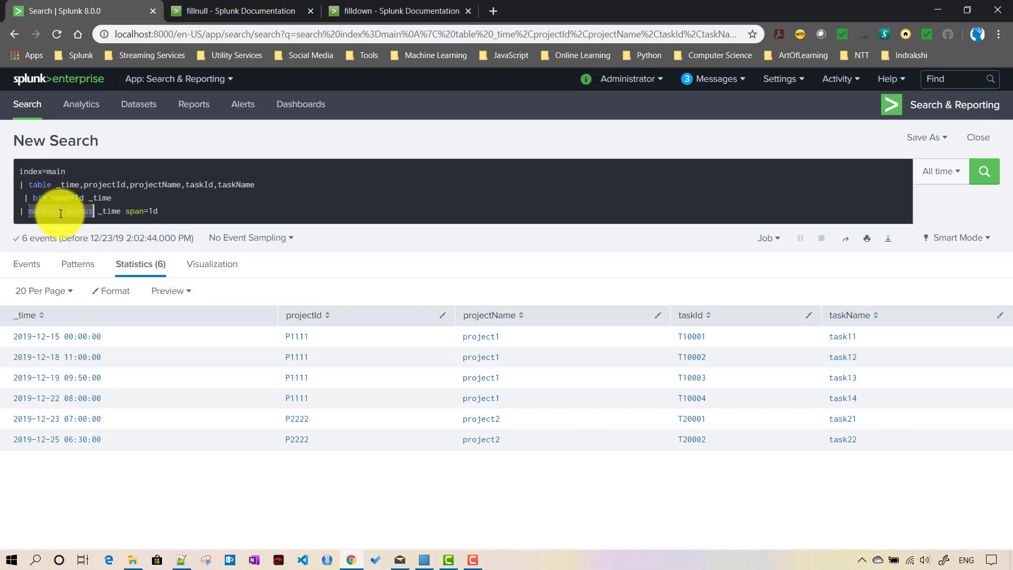
{"action": "left_click", "coordinate": [69, 208]}
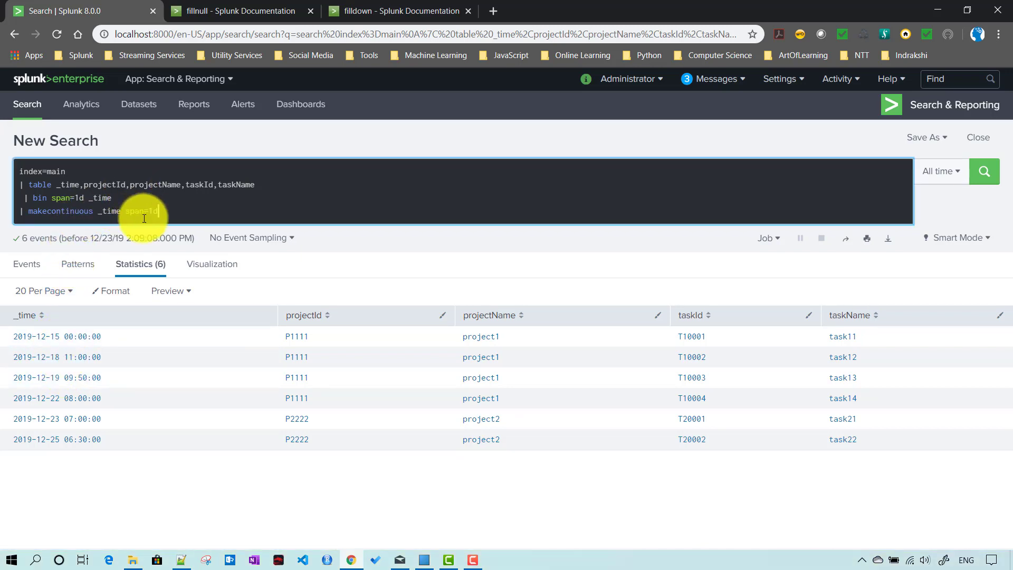
{"action": "left_click", "coordinate": [185, 210]}
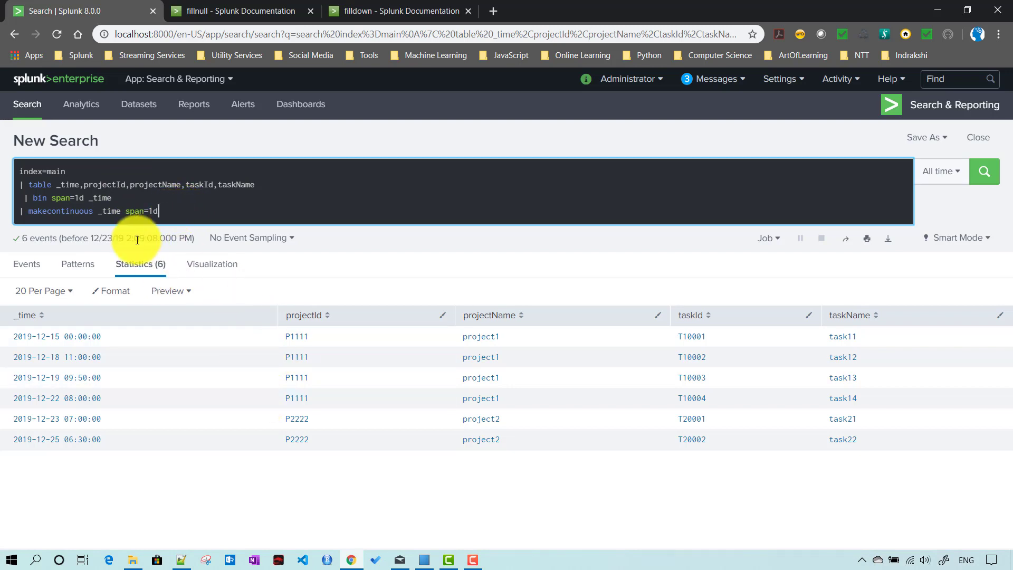
- Replace the table command with "stats count by" in front of the existing field list
{"action": "double_click", "coordinate": [40, 184]}
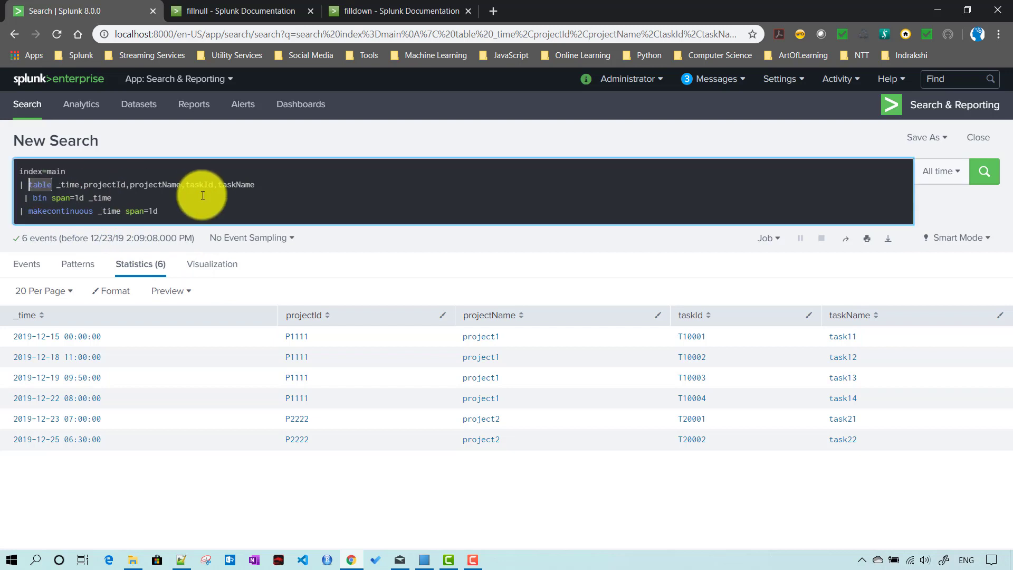
{"action": "type", "text": "stats"}
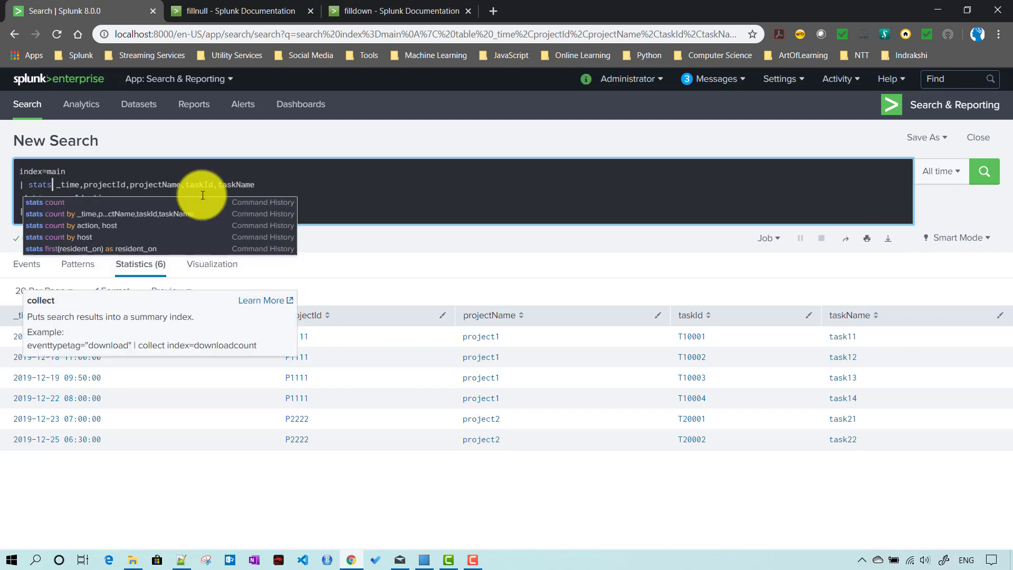
{"action": "type", "text": "count "}
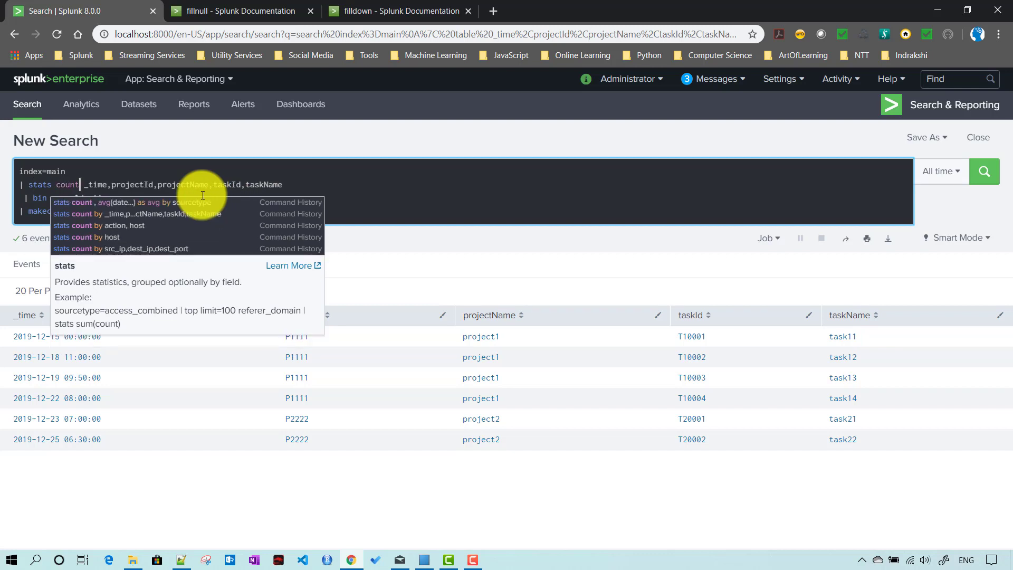
{"action": "type", "text": " by"}
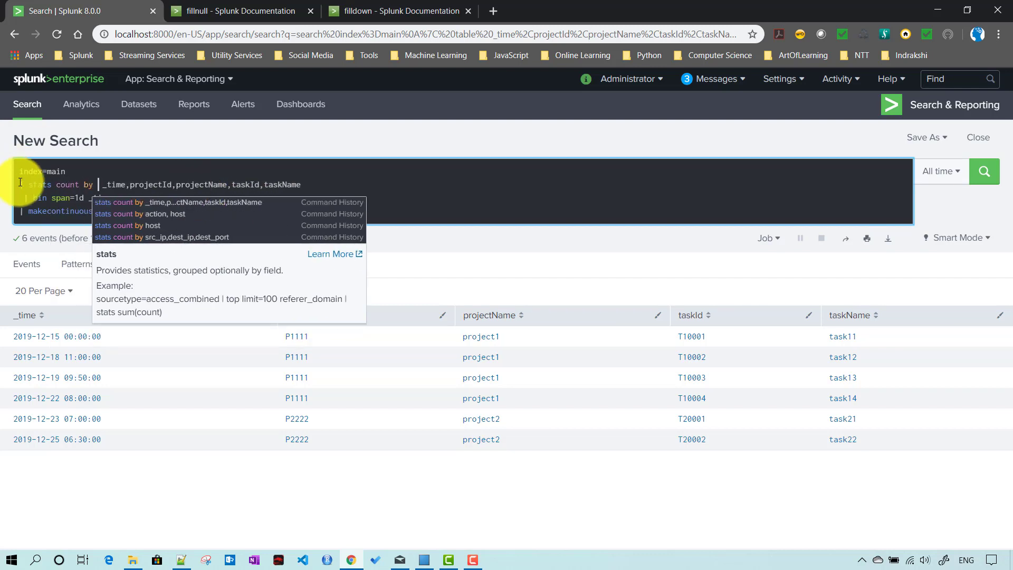
- Copy and remove the bin and makecontinuous lines, and run the search with only the stats command
{"action": "left_click", "coordinate": [13, 198]}
{"action": "left_click", "coordinate": [25, 198]}
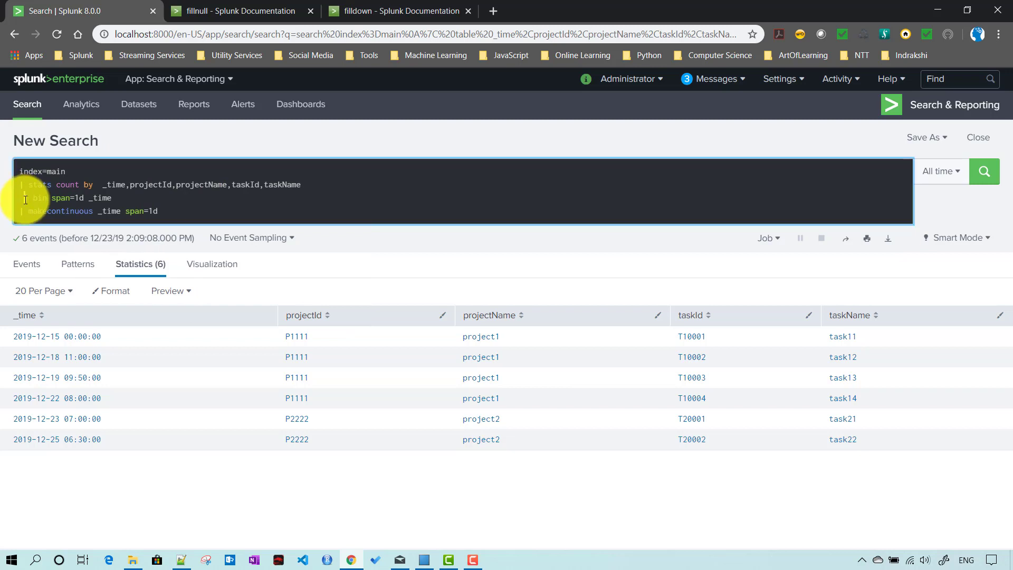
{"action": "left_click", "coordinate": [173, 211], "text": "shift"}
{"action": "key", "text": "ctrl+c"}
{"action": "key", "text": "BackSpace"}
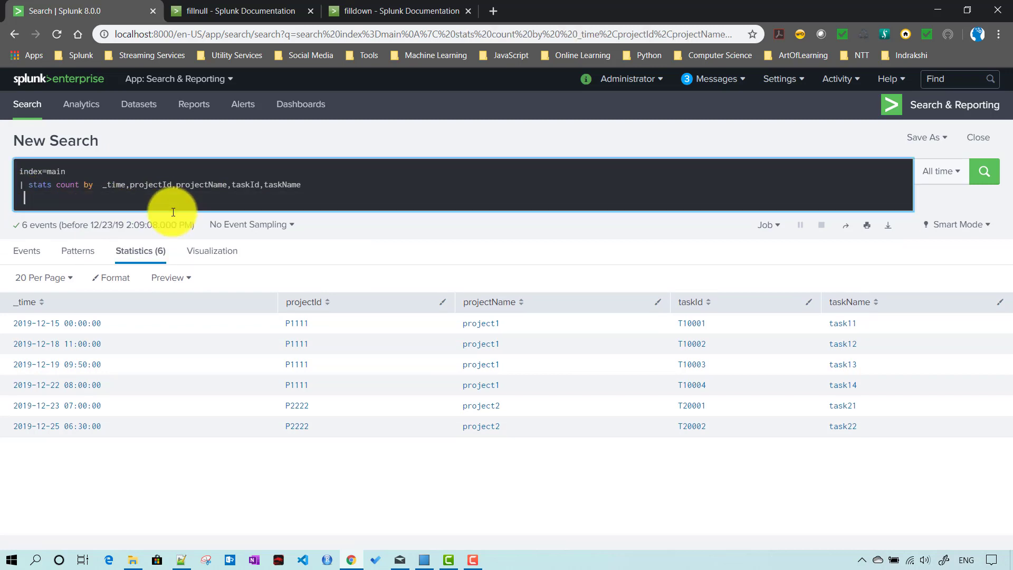
{"action": "key", "text": "Return"}
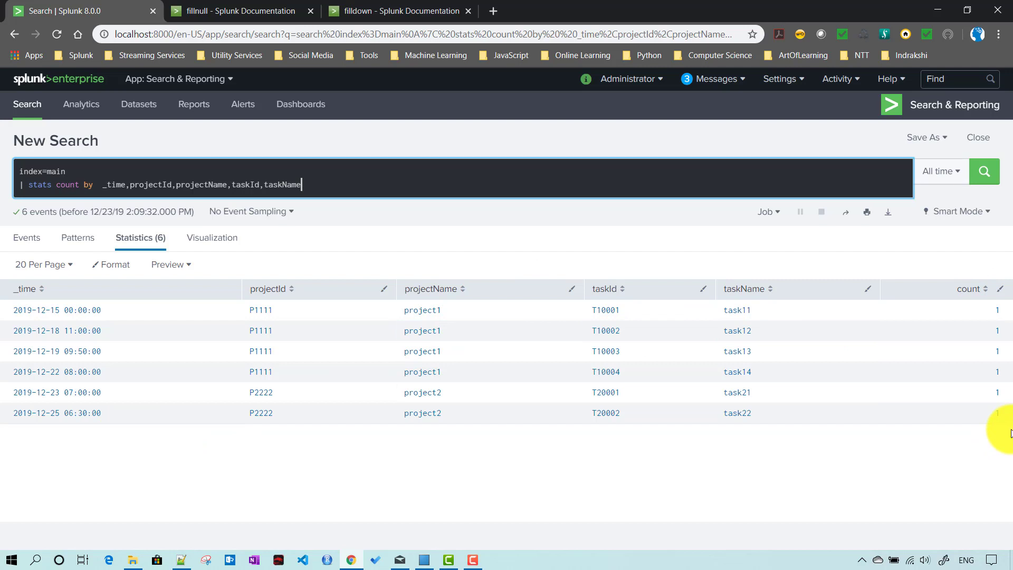
- Put the copied bin and makecontinuous lines back below the stats command and run the search
{"action": "key", "text": "ctrl+v"}
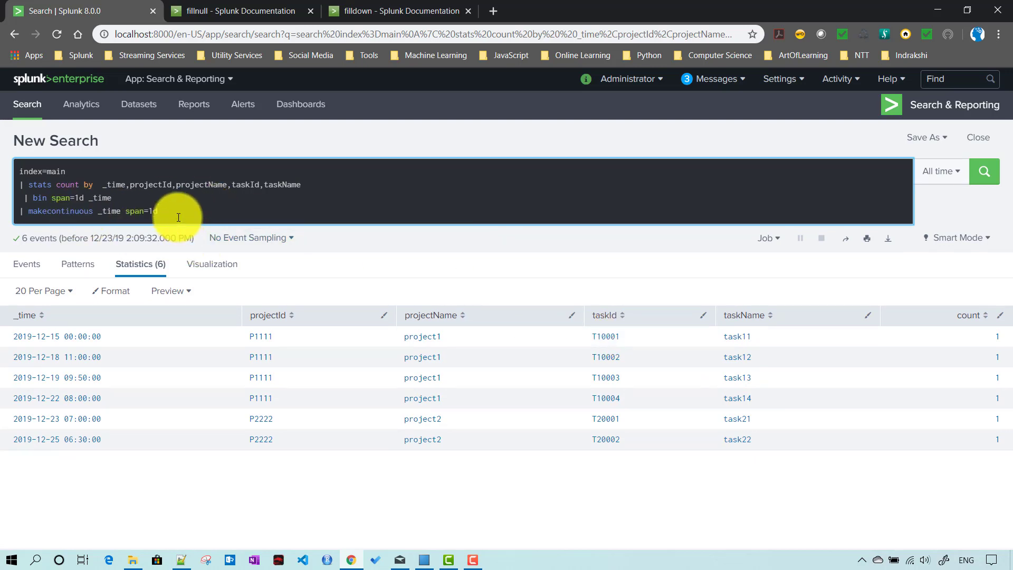
{"action": "key", "text": "Return"}
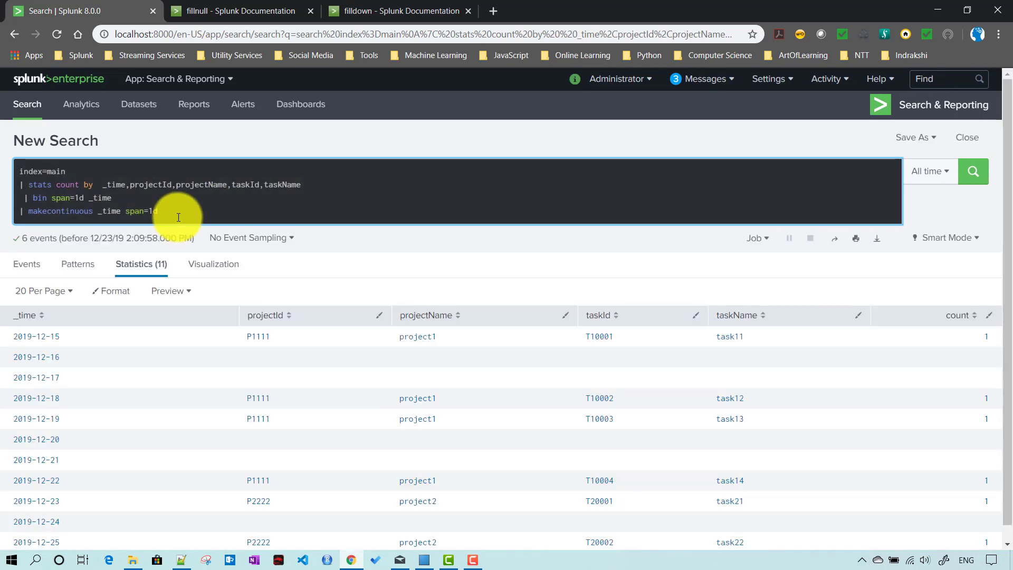
{"action": "scroll", "coordinate": [186, 407], "scroll_direction": "down", "scroll_amount": 1}
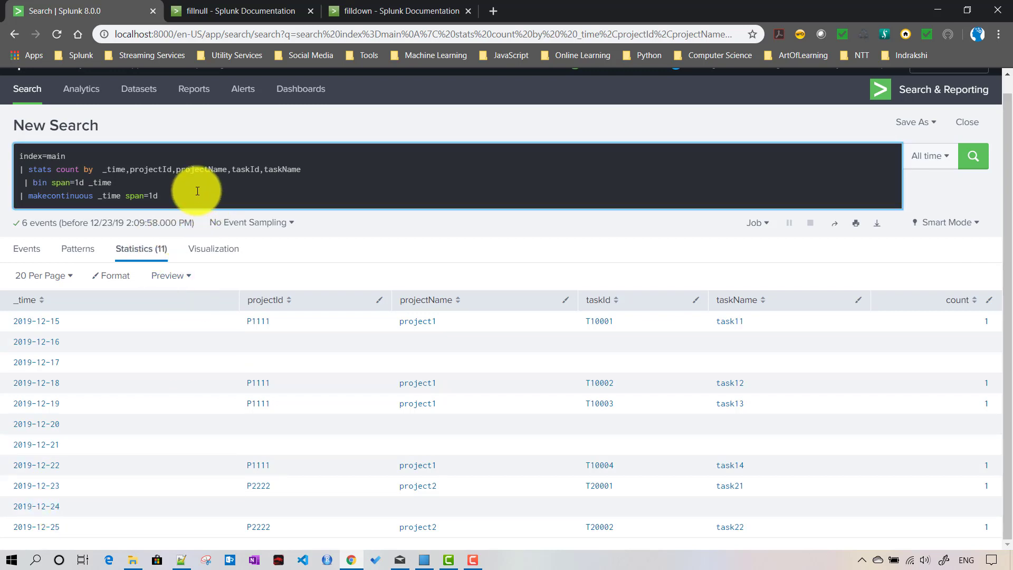
- Add the line "| fillnull value=1 count" at the end of the search and run it
{"action": "key", "text": "shift+Return"}
{"action": "type", "text": "|"}
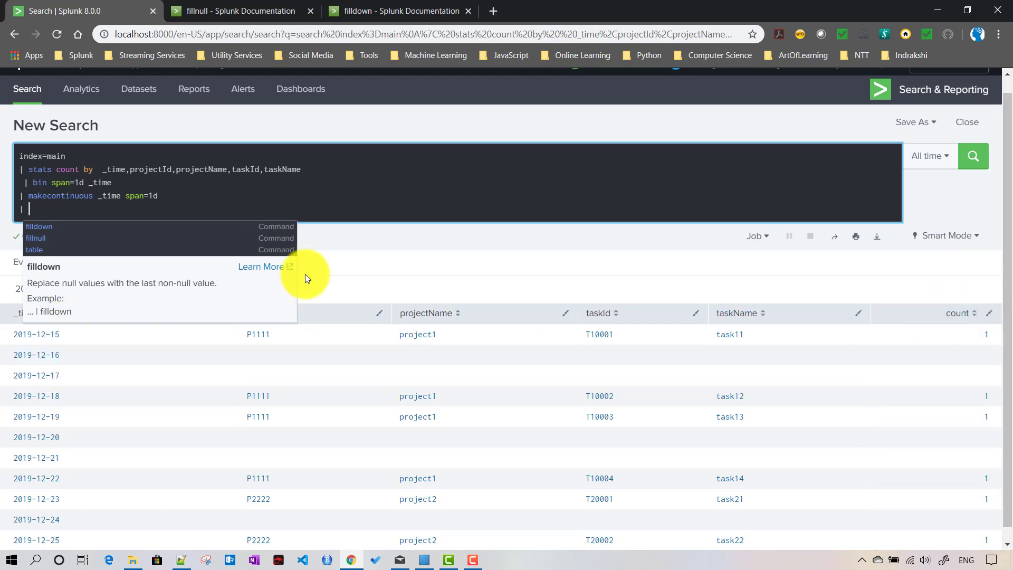
{"action": "left_click", "coordinate": [348, 208]}
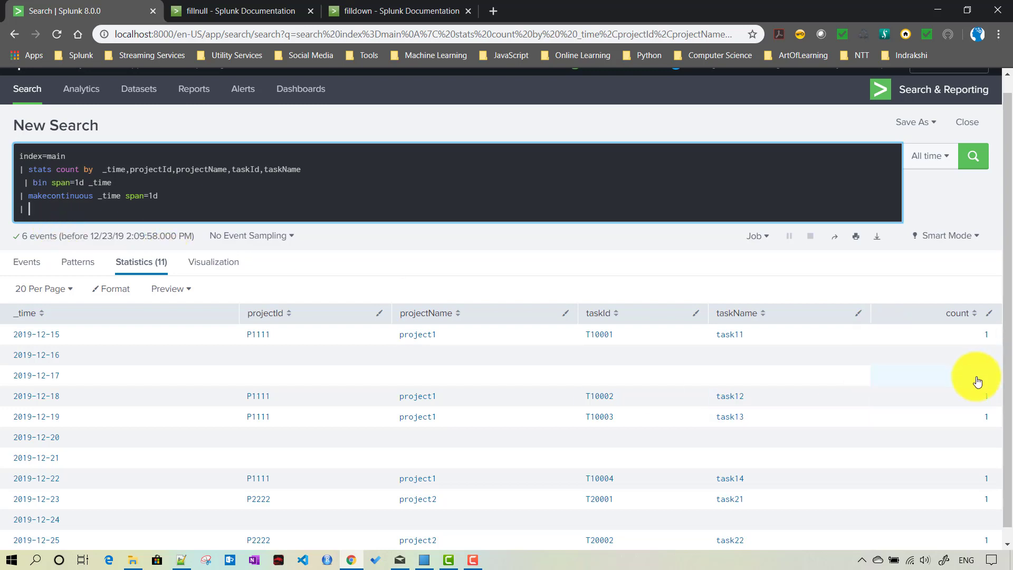
{"action": "type", "text": "fill"}
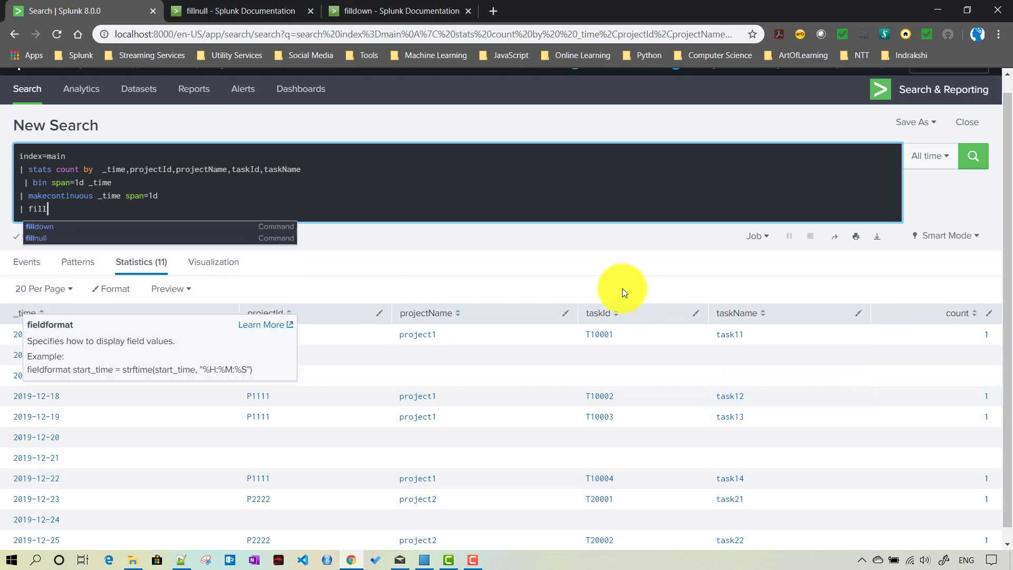
{"action": "type", "text": "null"}
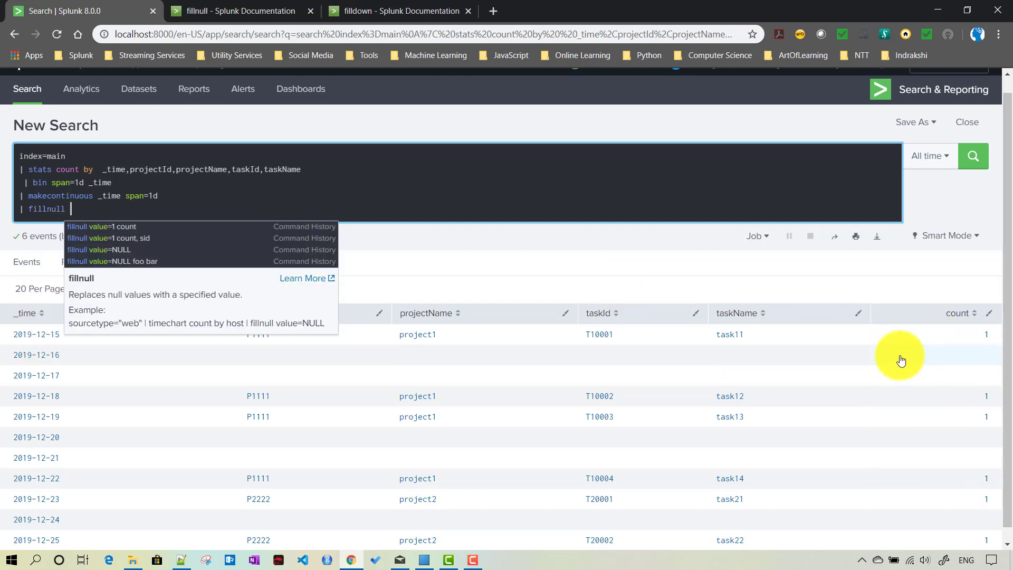
{"action": "type", "text": "alue"}
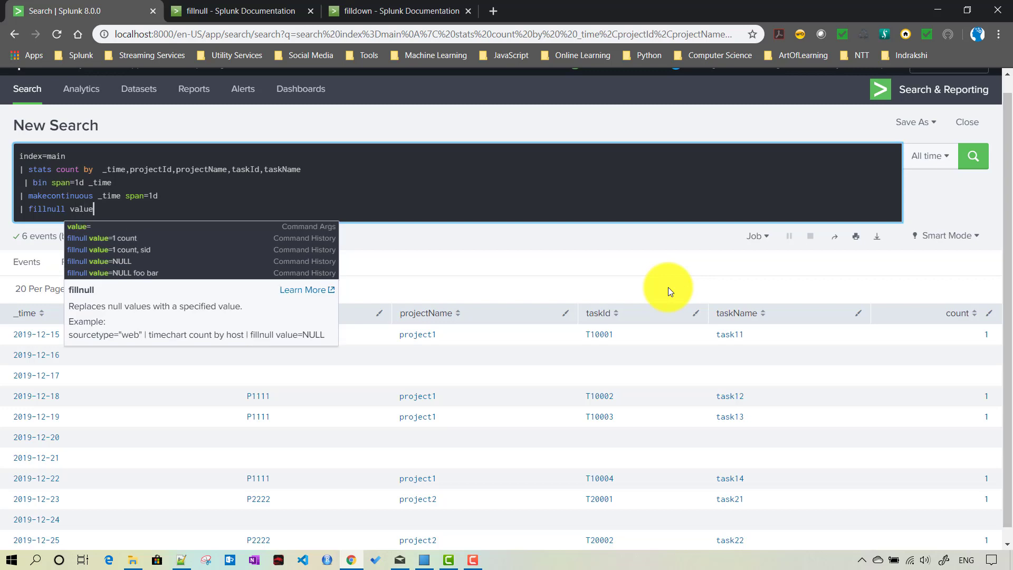
{"action": "key", "text": "Down"}
{"action": "key", "text": "Down"}
{"action": "key", "text": "Return"}
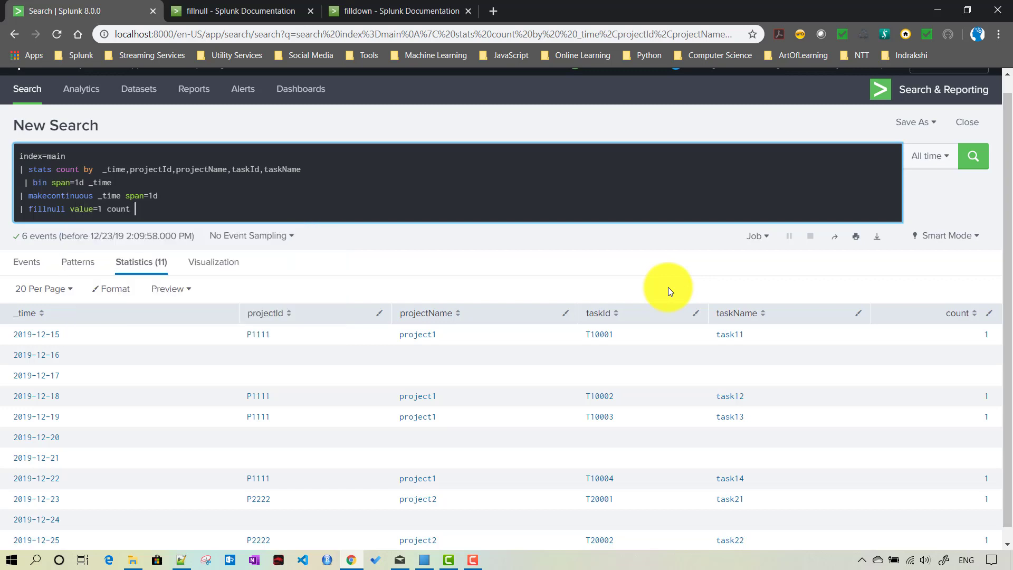
{"action": "double_click", "coordinate": [117, 209]}
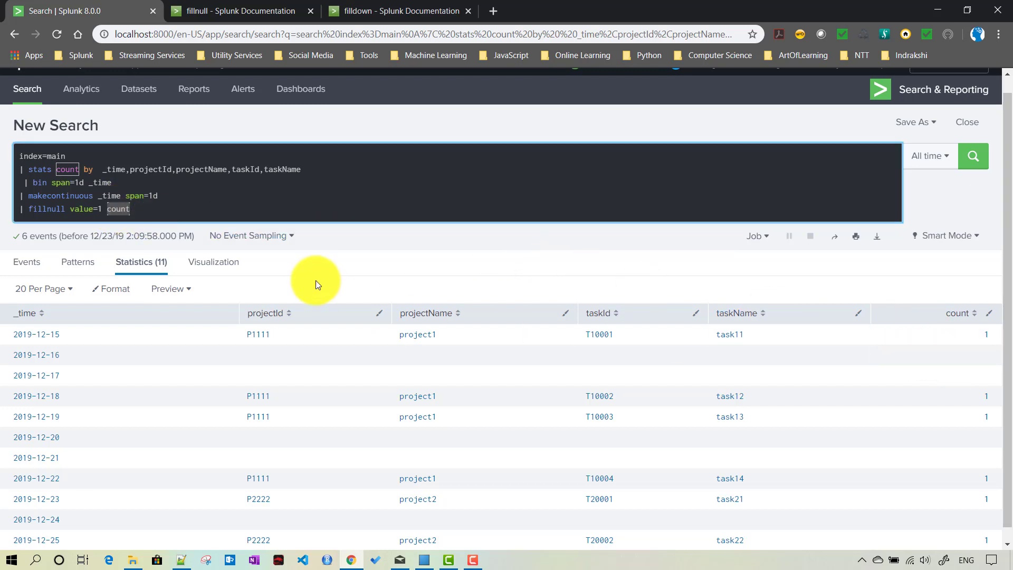
{"action": "key", "text": "Return"}
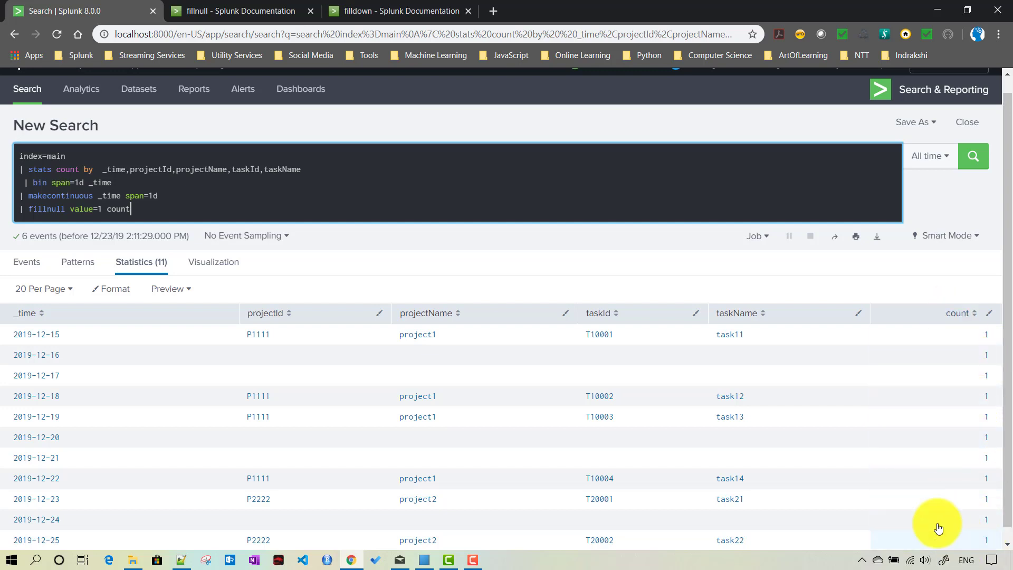
- Remove the count field from the fillnull command, leaving "fillnull value=1", and rerun the search
{"action": "double_click", "coordinate": [115, 209]}
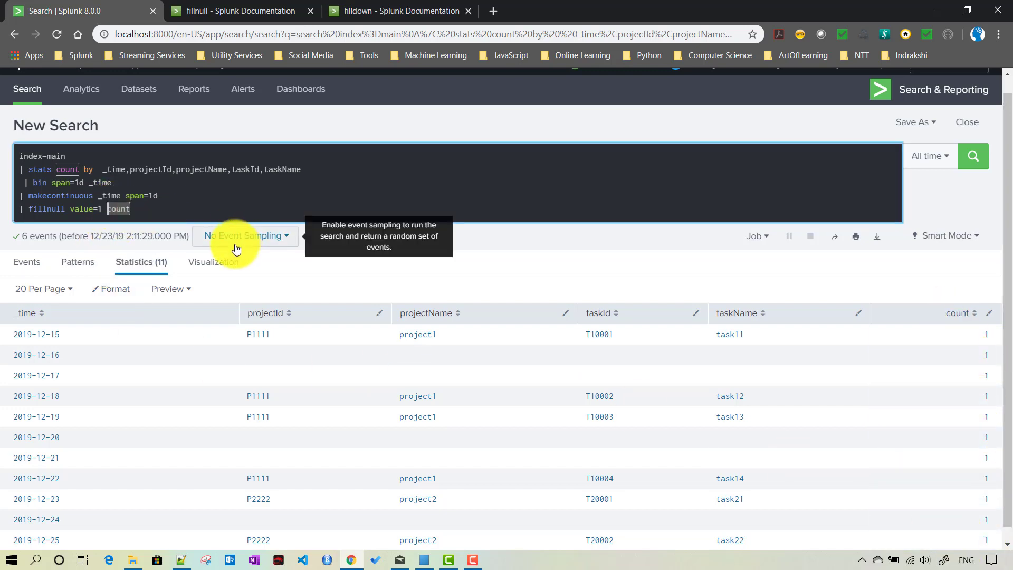
{"action": "key", "text": "BackSpace"}
{"action": "key", "text": "BackSpace"}
{"action": "key", "text": "Return"}
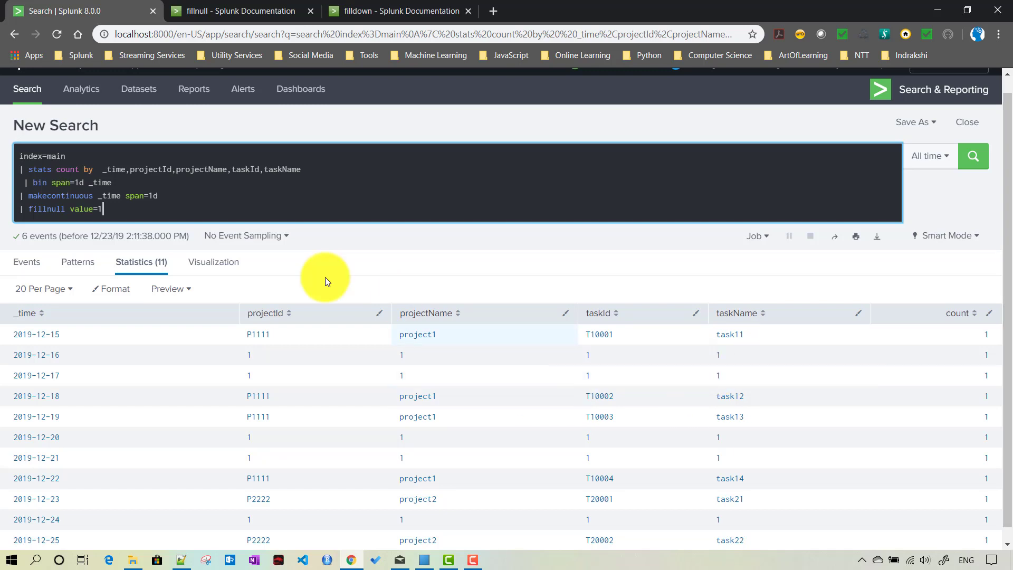
- Restrict the fillnull command to the count field, append the line "| stats sum(count) as total_days", and run the search
{"action": "type", "text": "count"}
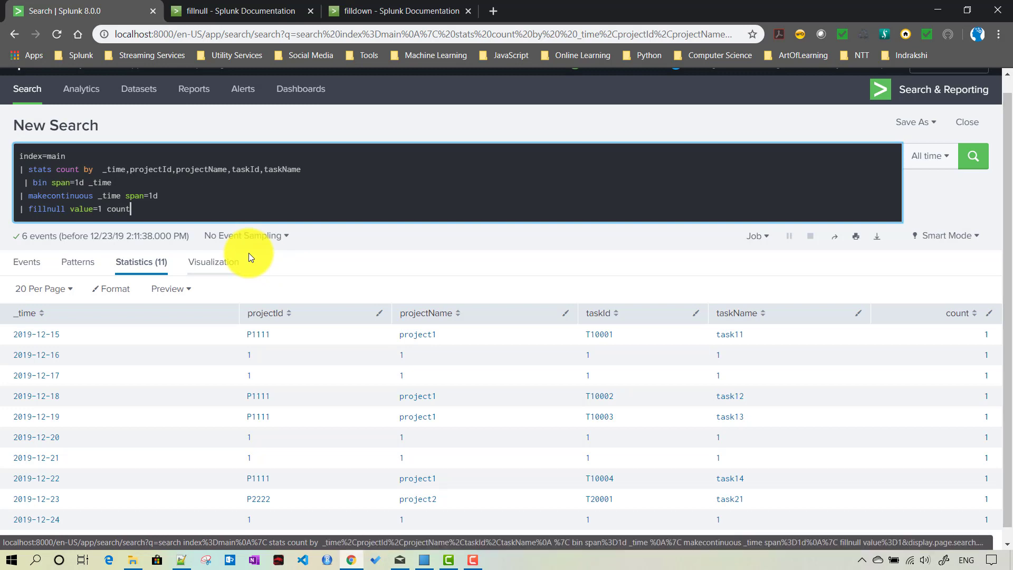
{"action": "key", "text": "Return"}
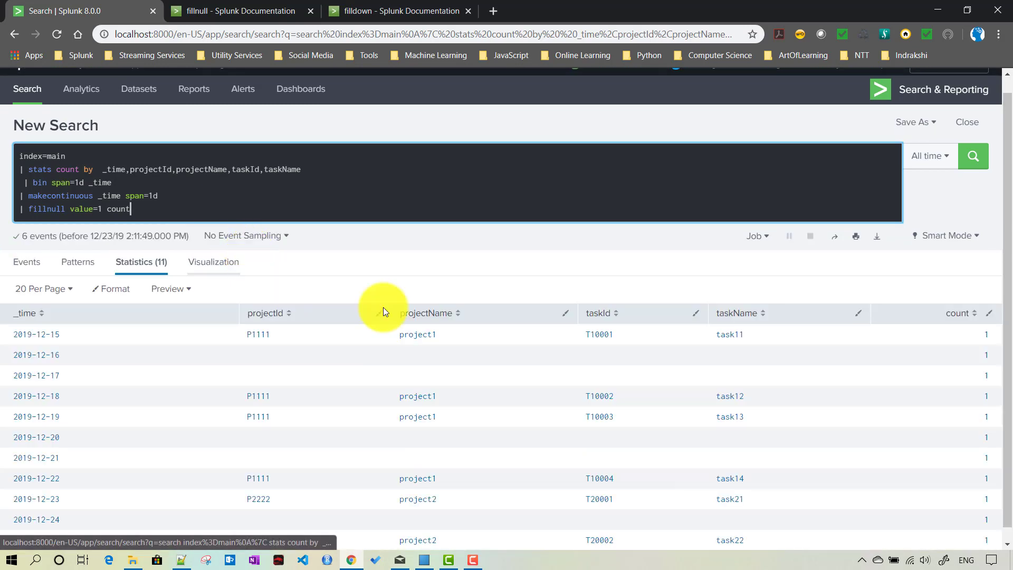
{"action": "key", "text": "shift+Return"}
{"action": "type", "text": "| "}
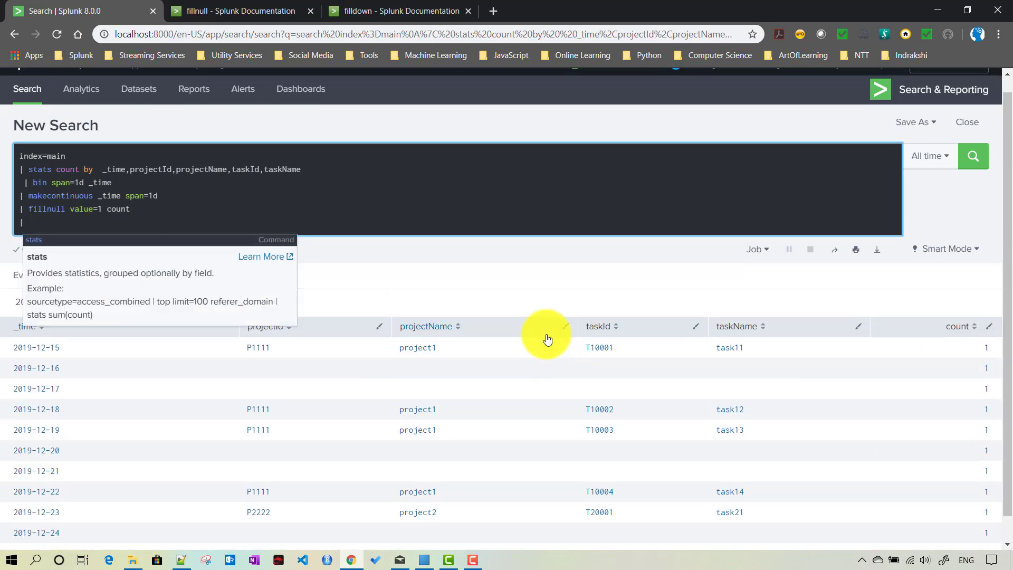
{"action": "type", "text": "stats "}
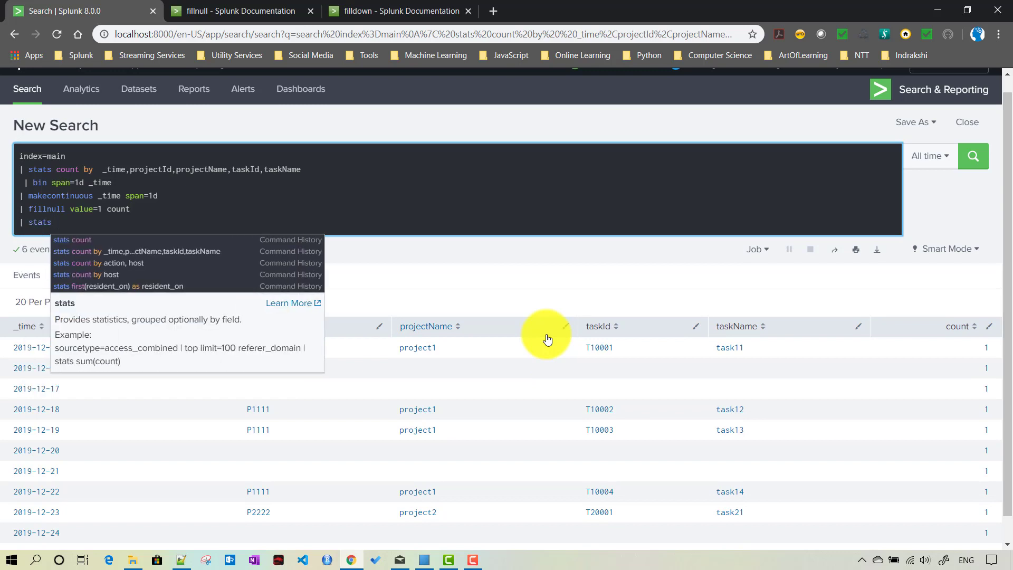
{"action": "type", "text": "sum(cou"}
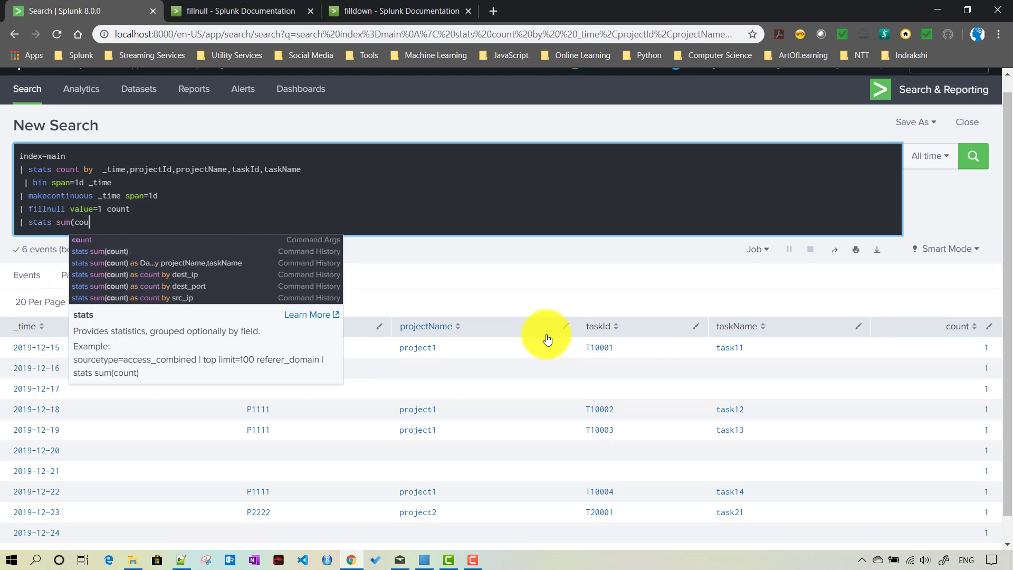
{"action": "type", "text": "nt) "}
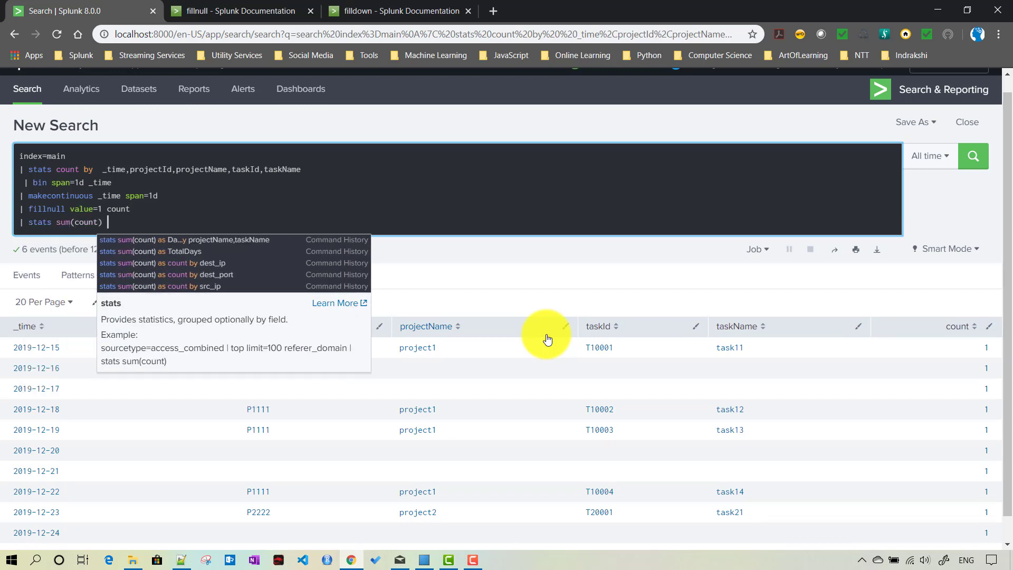
{"action": "type", "text": "as total"}
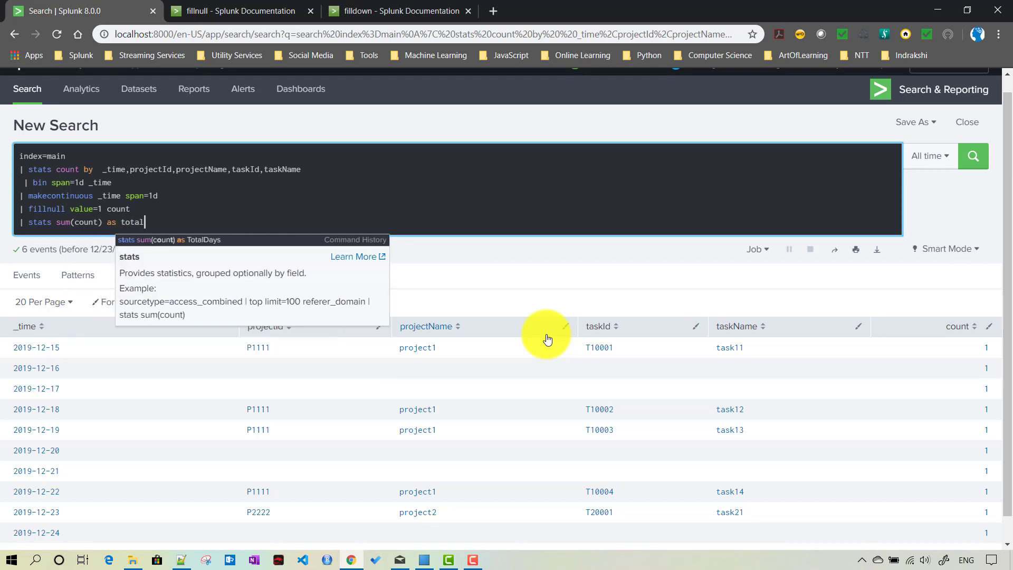
{"action": "type", "text": "_days"}
{"action": "key", "text": "Return"}
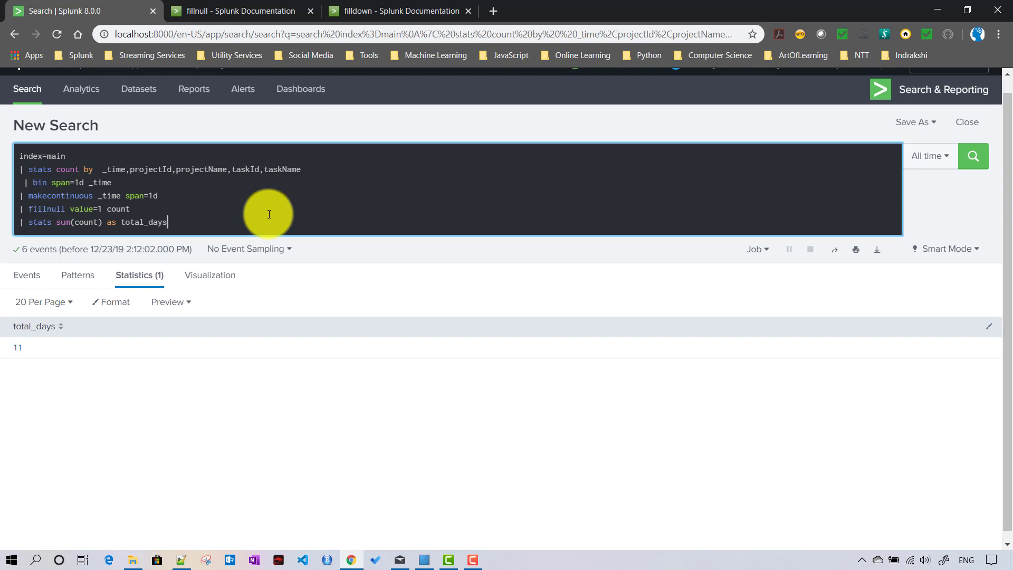
- Add field1 to the fillnull field list, remove the stats sum(count) line, and rerun the search
{"action": "left_click", "coordinate": [156, 208]}
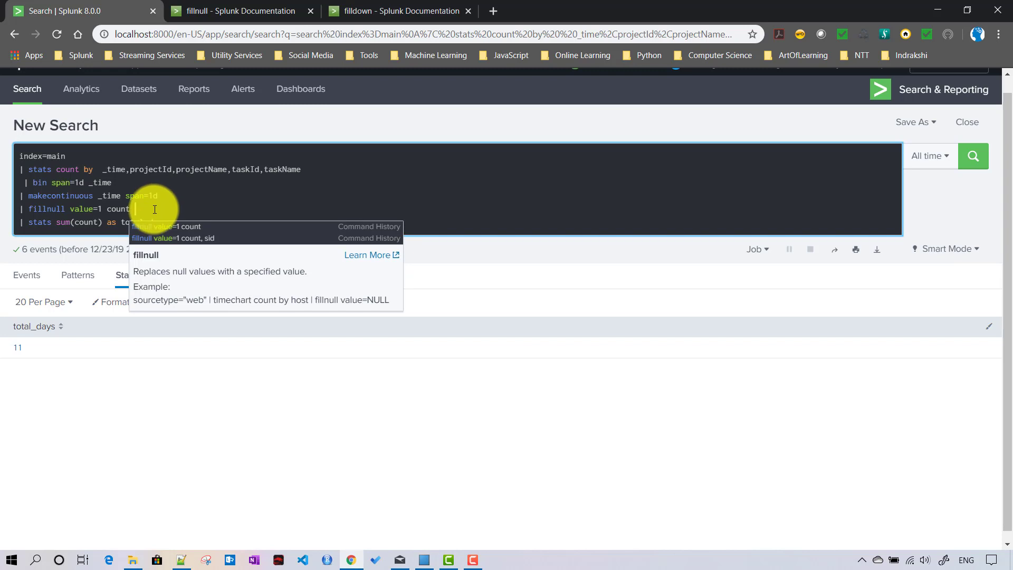
{"action": "type", "text": "fields"}
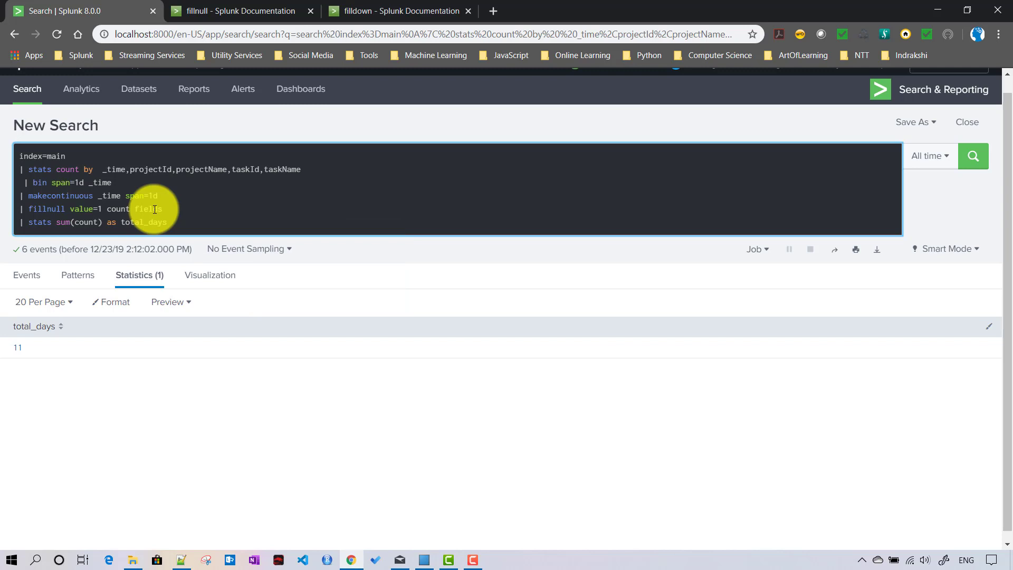
{"action": "key", "text": "BackSpace"}
{"action": "type", "text": "1"}
{"action": "left_click_drag", "start_coordinate": [105, 228], "coordinate": [5, 220]}
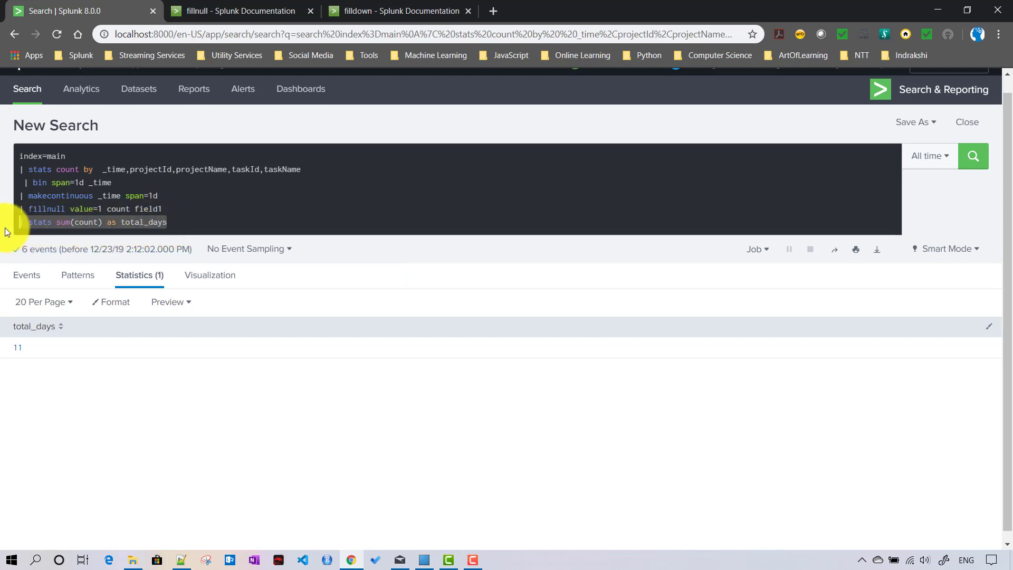
{"action": "key", "text": "BackSpace"}
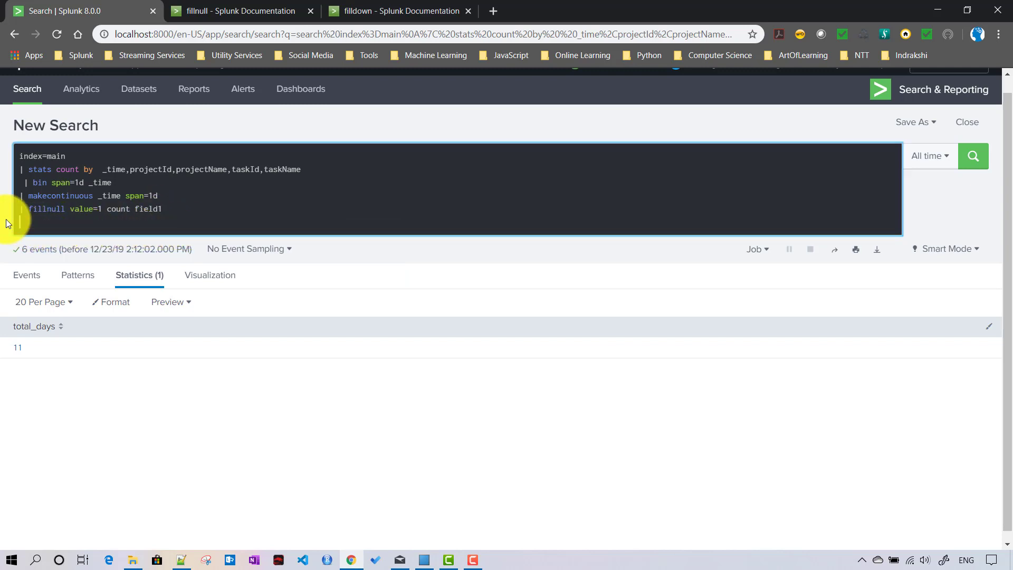
{"action": "key", "text": "BackSpace"}
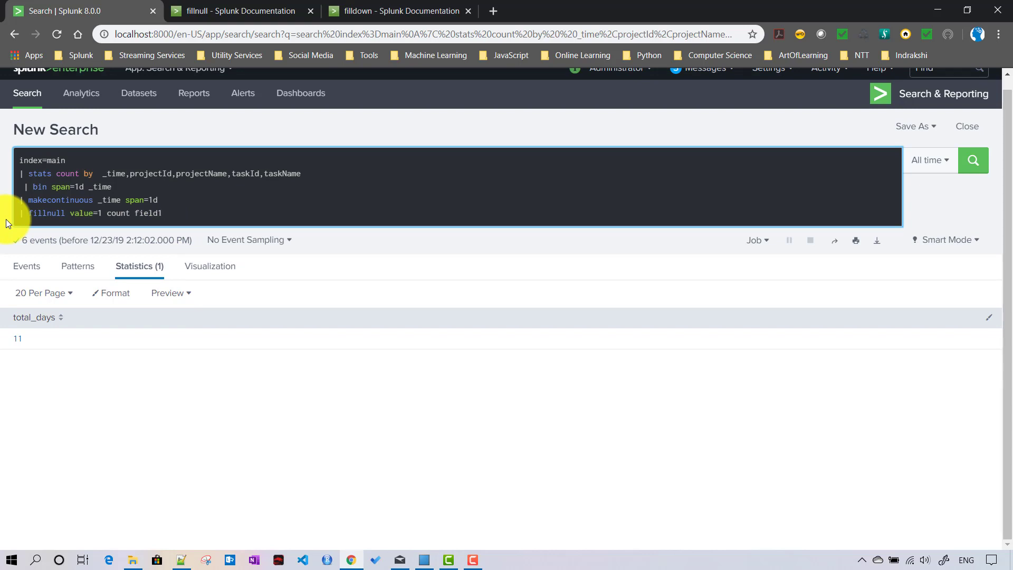
{"action": "key", "text": "Return"}
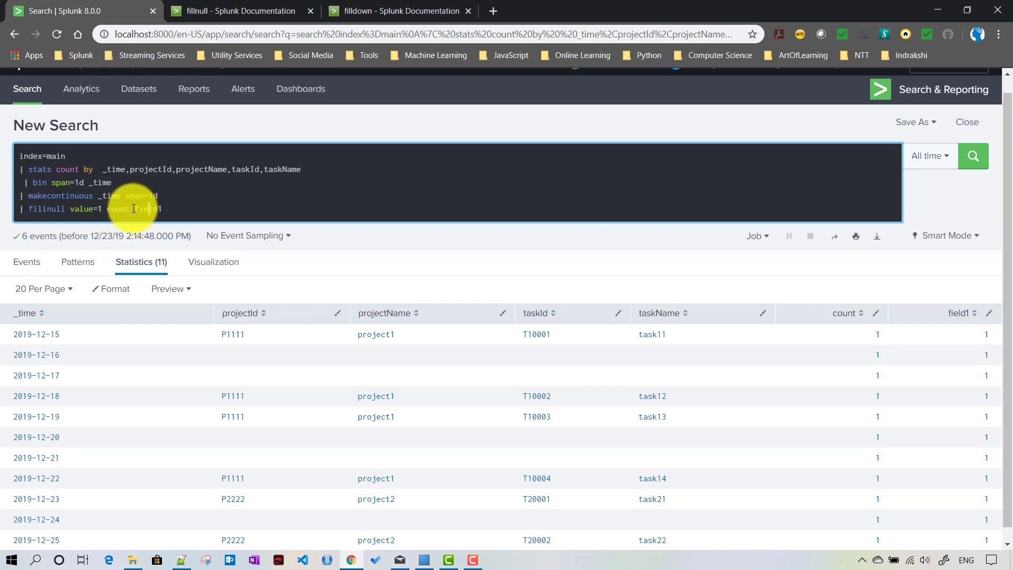
{"action": "double_click", "coordinate": [158, 210]}
{"action": "left_click", "coordinate": [169, 200]}
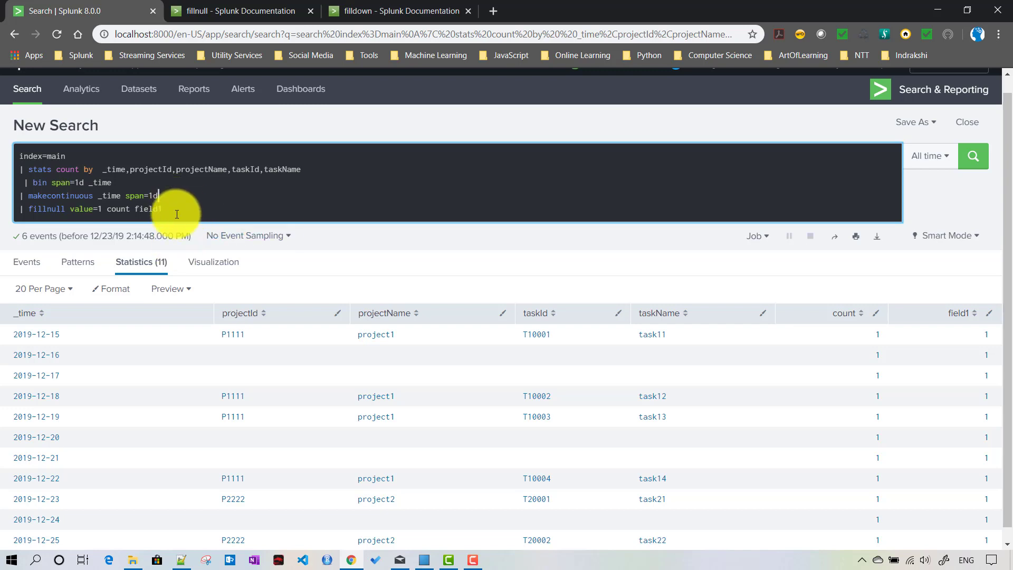
{"action": "left_click", "coordinate": [176, 215]}
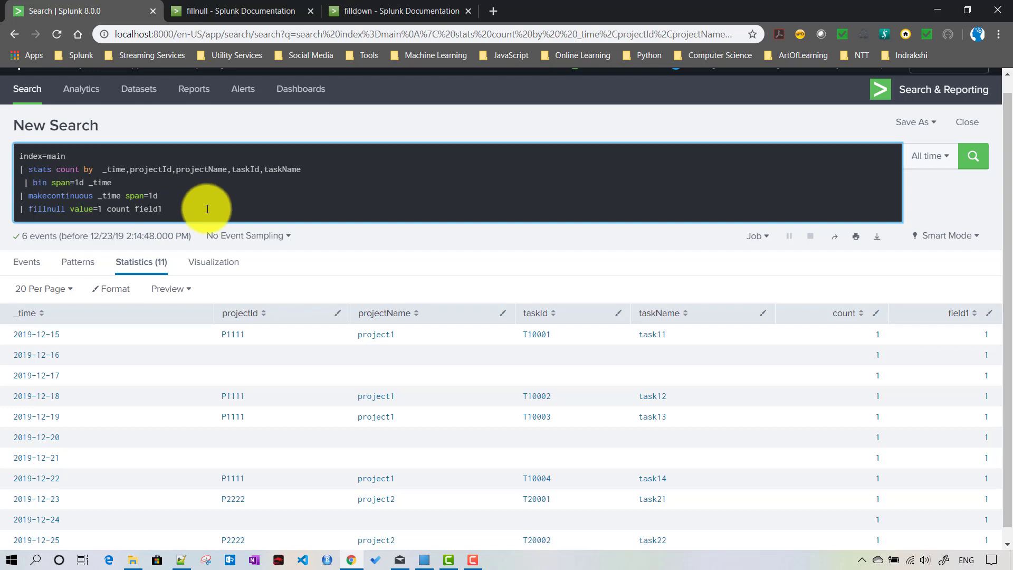
{"action": "left_click", "coordinate": [378, 10]}
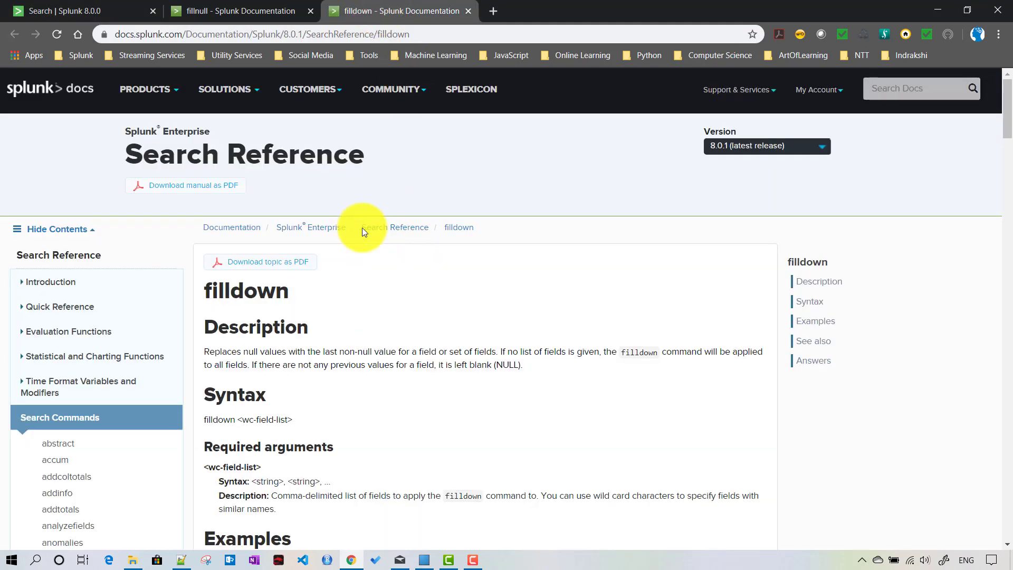
{"action": "left_click", "coordinate": [231, 11]}
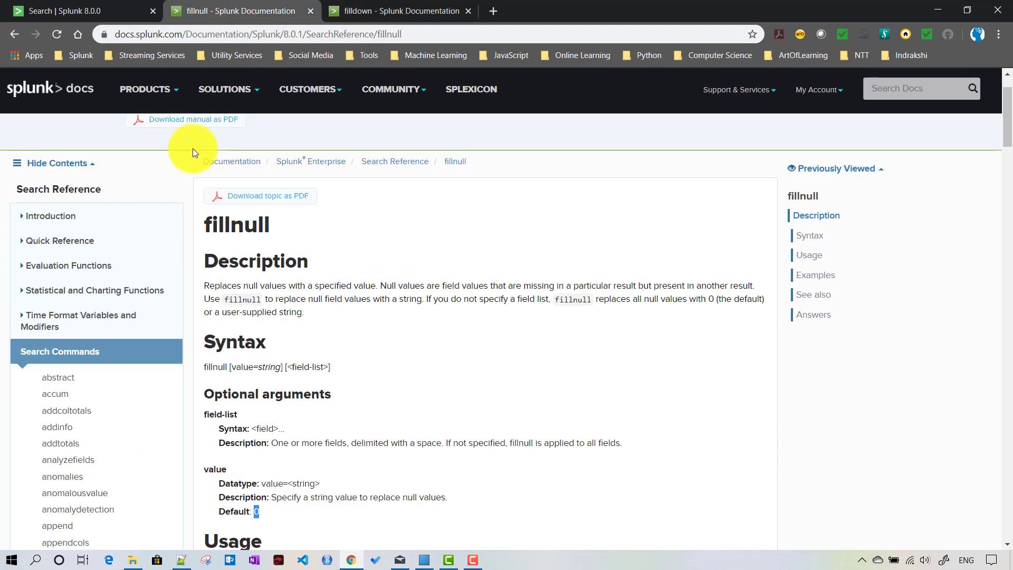
{"action": "left_click", "coordinate": [68, 14]}
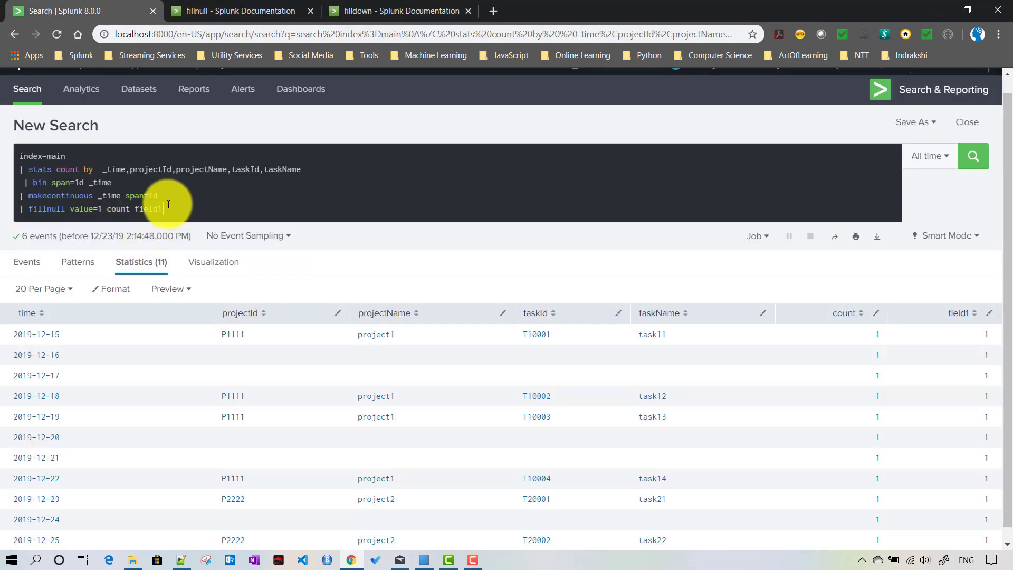
- Remove the makecontinuous and fillnull lines, run the search, and undo the removal
{"action": "left_click_drag", "start_coordinate": [163, 208], "coordinate": [21, 196]}
{"action": "key", "text": "BackSpace"}
{"action": "key", "text": "BackSpace"}
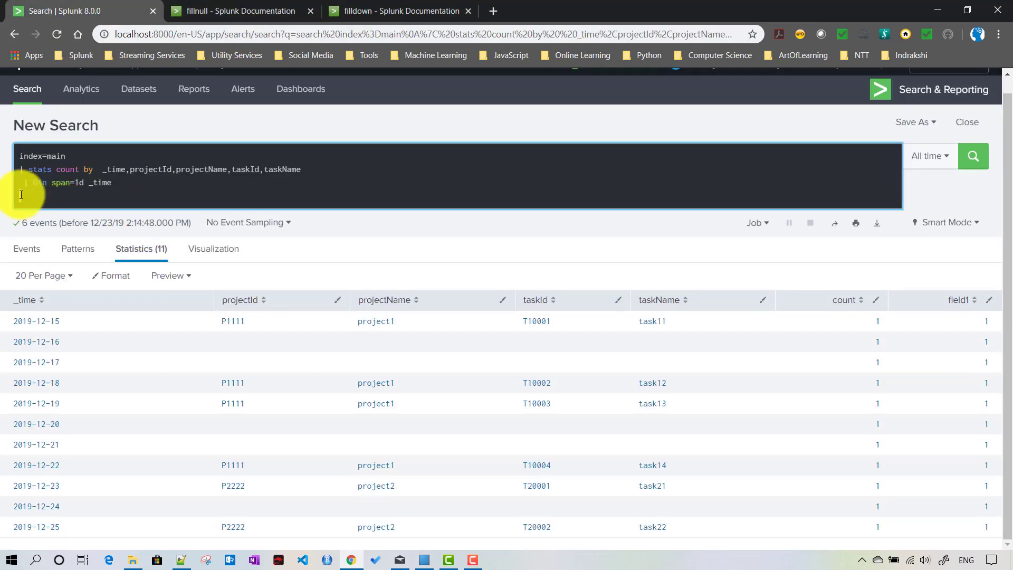
{"action": "key", "text": "Return"}
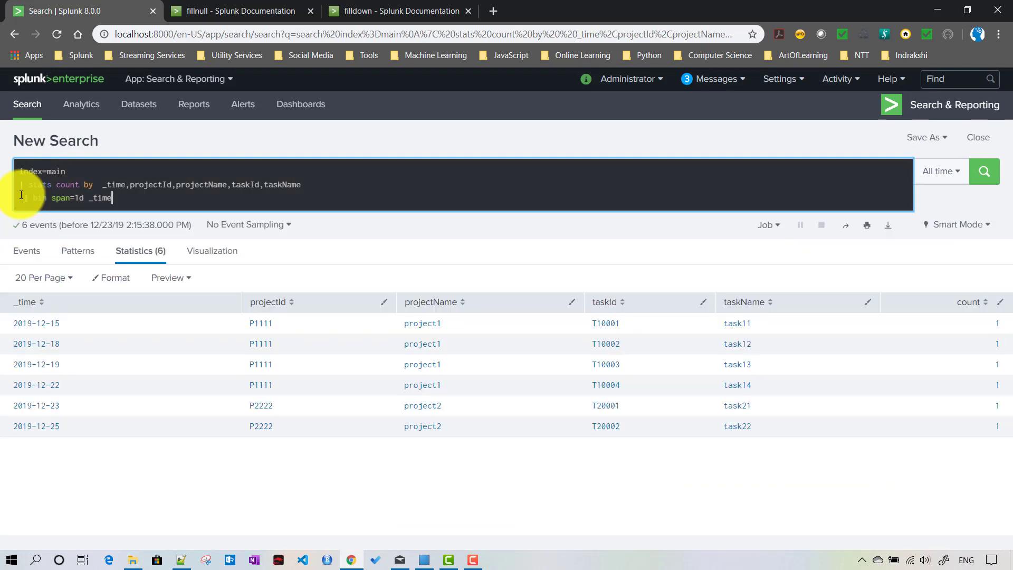
{"action": "key", "text": "ctrl+z"}
{"action": "key", "text": "ctrl+z"}
- Delete only the fillnull line from the search and run it with makecontinuous as the last command
{"action": "left_click", "coordinate": [22, 225], "text": "shift"}
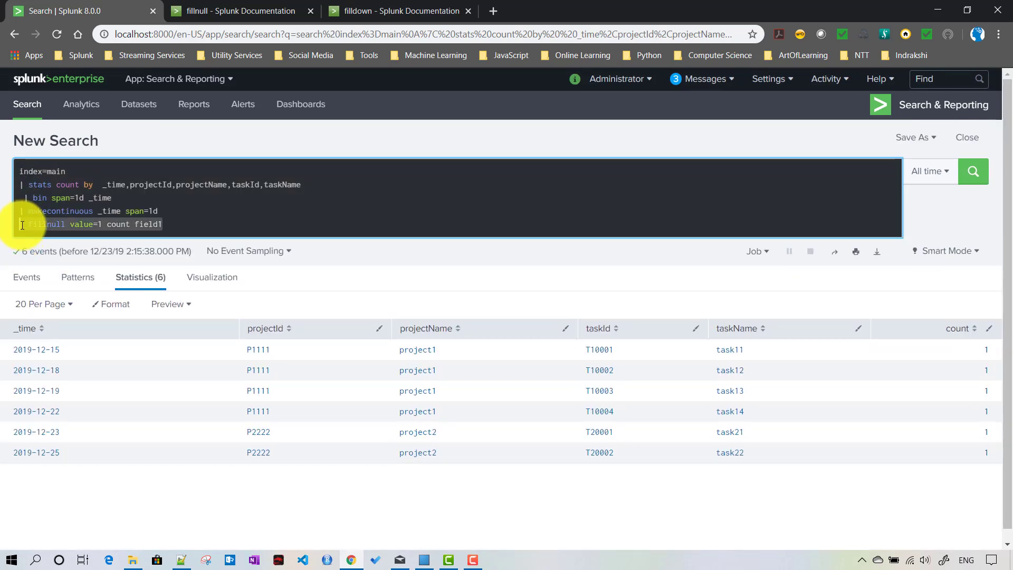
{"action": "key", "text": "BackSpace"}
{"action": "key", "text": "BackSpace"}
{"action": "key", "text": "Return"}
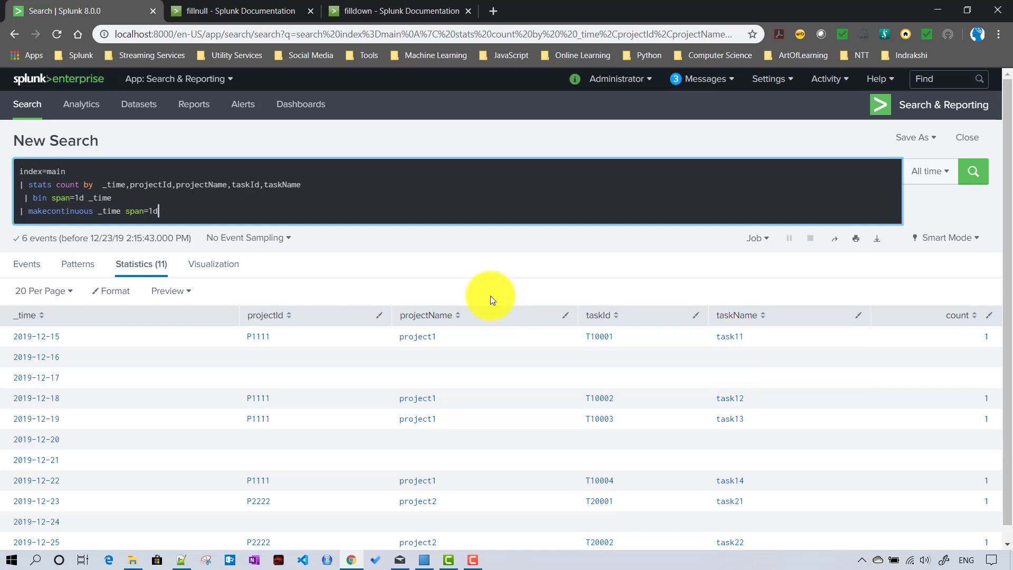
- Add a filldown command on a new line below makecontinuous in the search
{"action": "key", "text": "shift+Return"}
{"action": "type", "text": "| "}
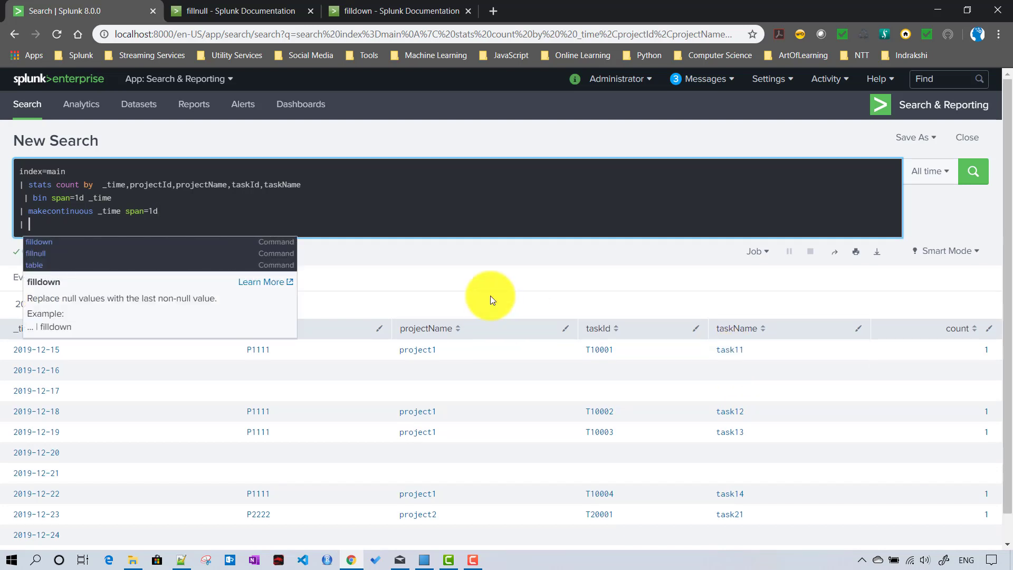
{"action": "type", "text": "fill"}
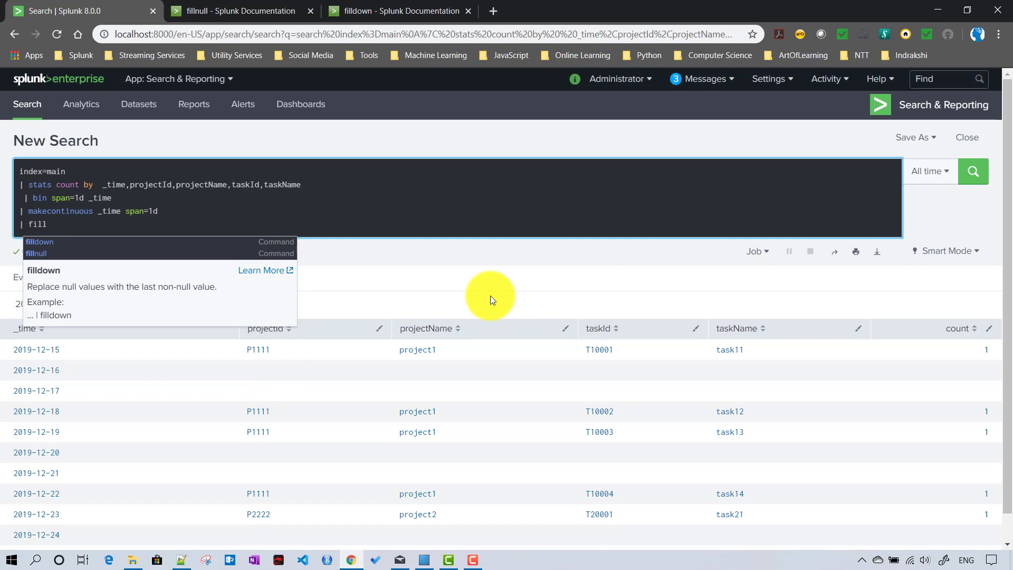
{"action": "key", "text": "Return"}
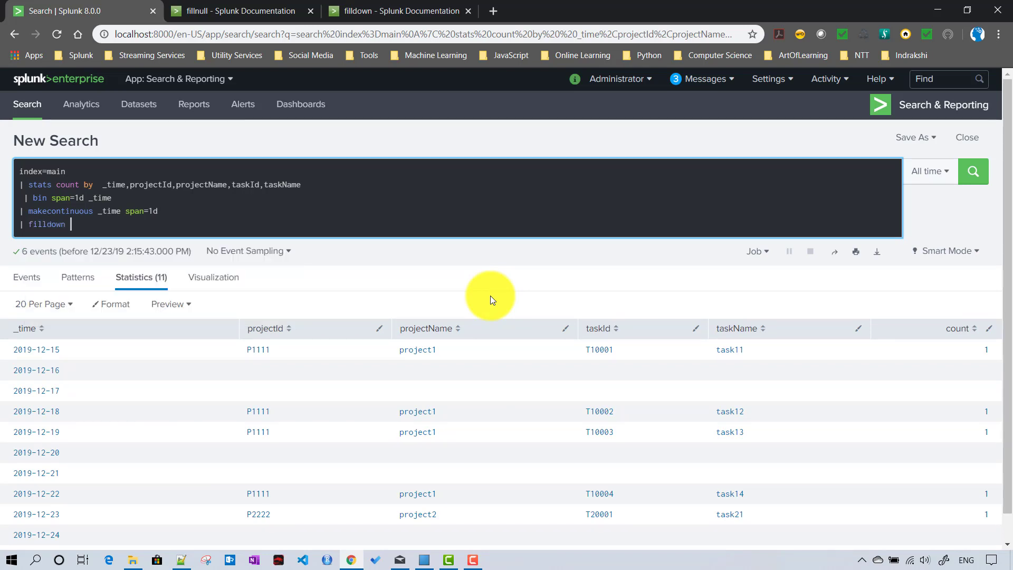
- Examine the description, syntax and field-list argument in the filldown documentation, and return to the search page
{"action": "left_click", "coordinate": [396, 10]}
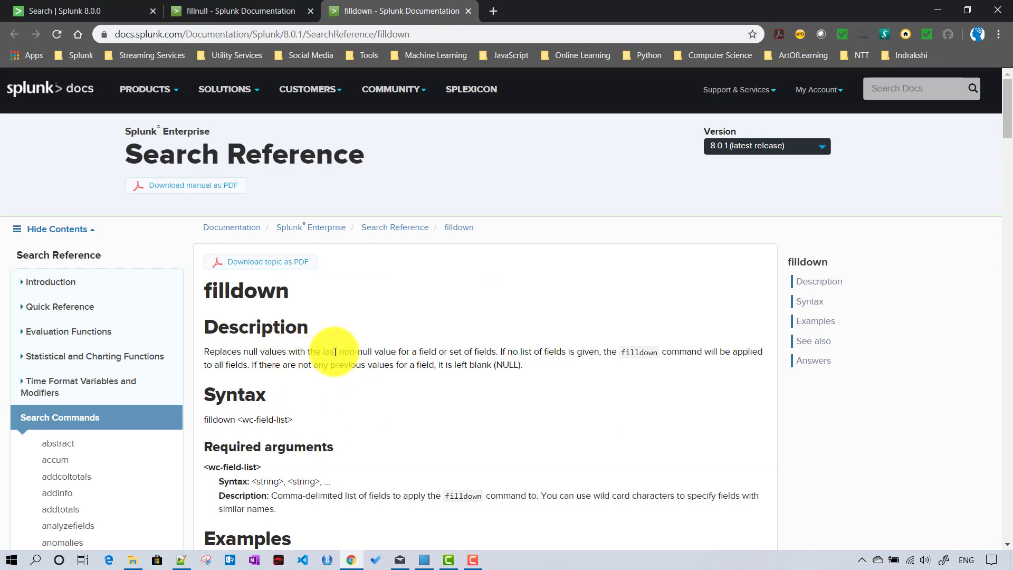
{"action": "left_click_drag", "start_coordinate": [336, 350], "coordinate": [491, 352]}
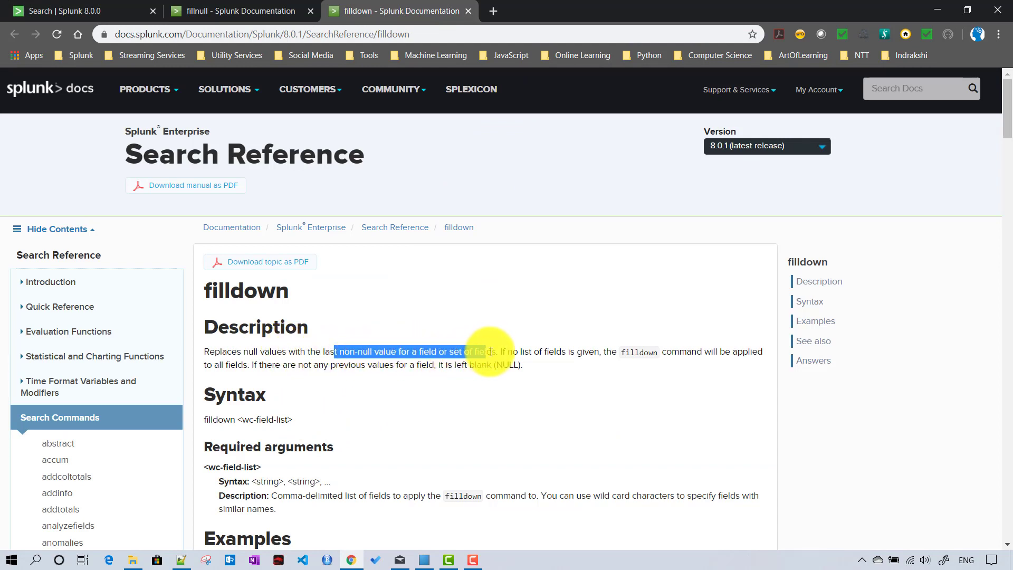
{"action": "left_click", "coordinate": [499, 354]}
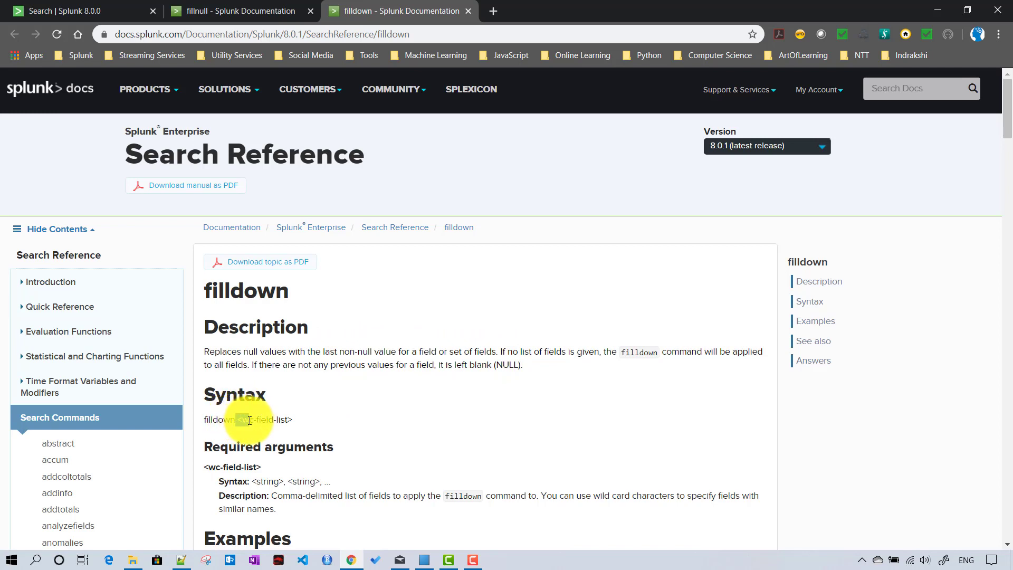
{"action": "left_click_drag", "start_coordinate": [250, 421], "coordinate": [294, 423]}
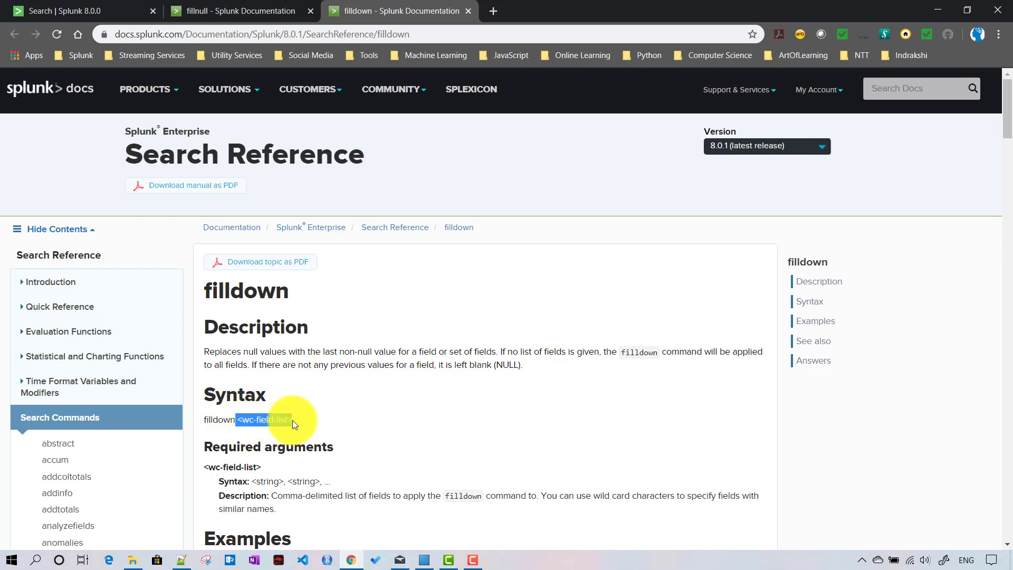
{"action": "left_click", "coordinate": [251, 420]}
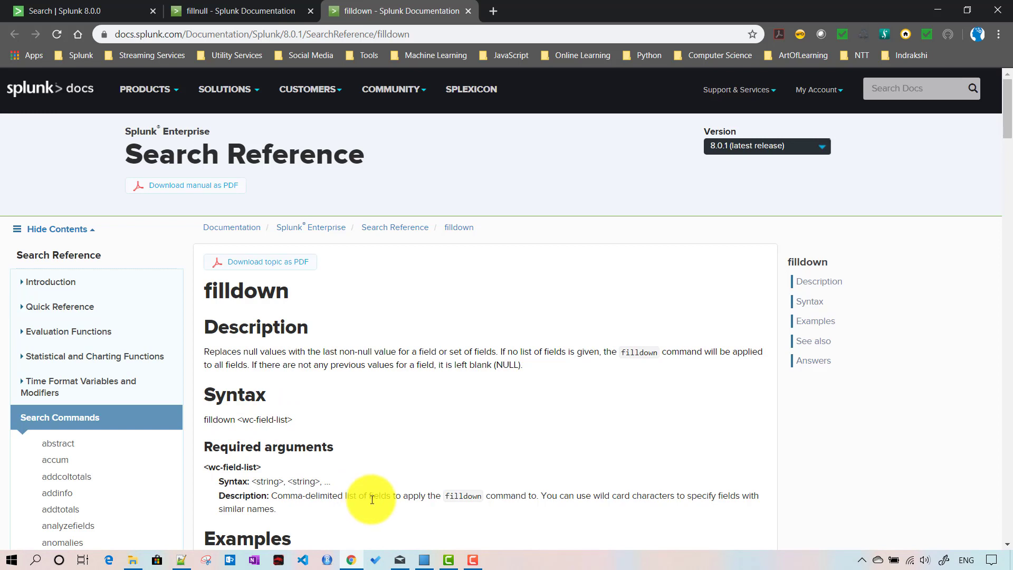
{"action": "scroll", "coordinate": [372, 499], "scroll_direction": "down", "scroll_amount": 1}
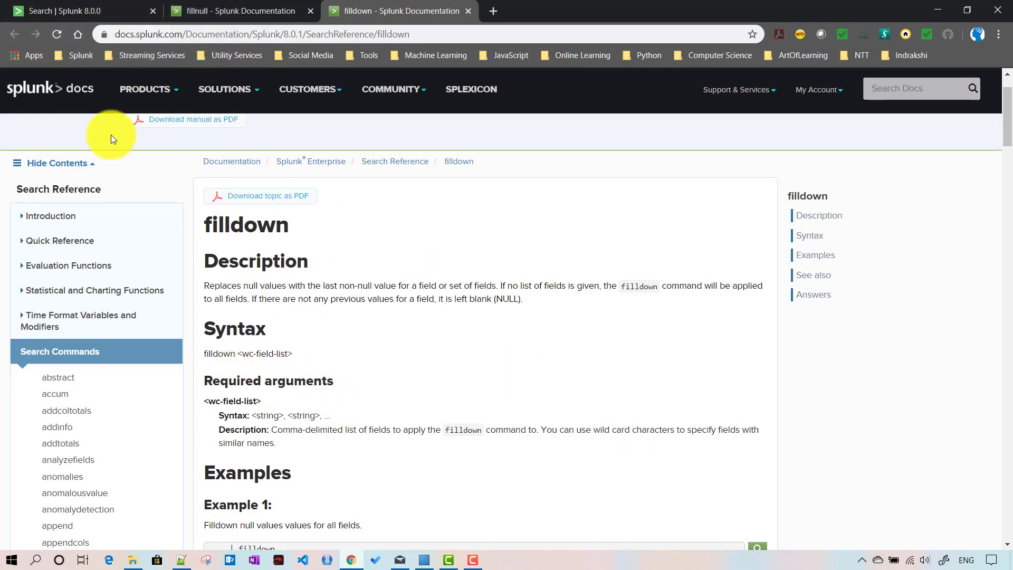
{"action": "left_click", "coordinate": [79, 12]}
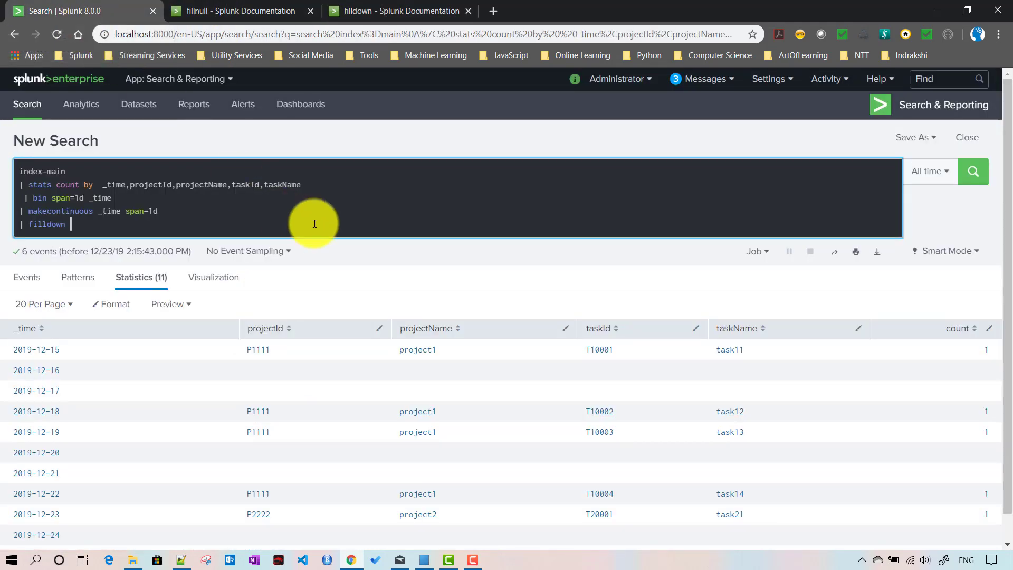
{"action": "left_click", "coordinate": [400, 10]}
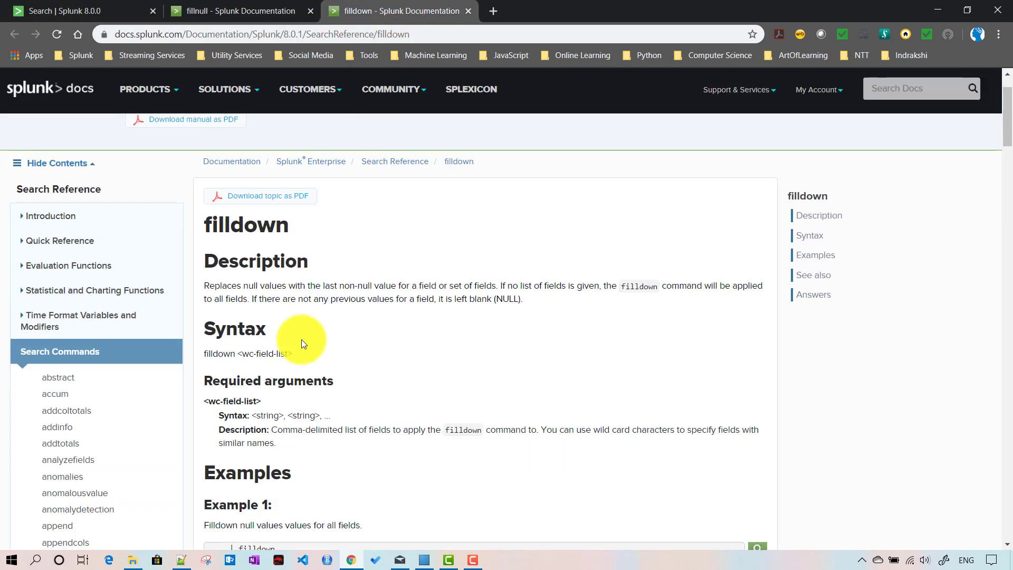
{"action": "left_click", "coordinate": [59, 9]}
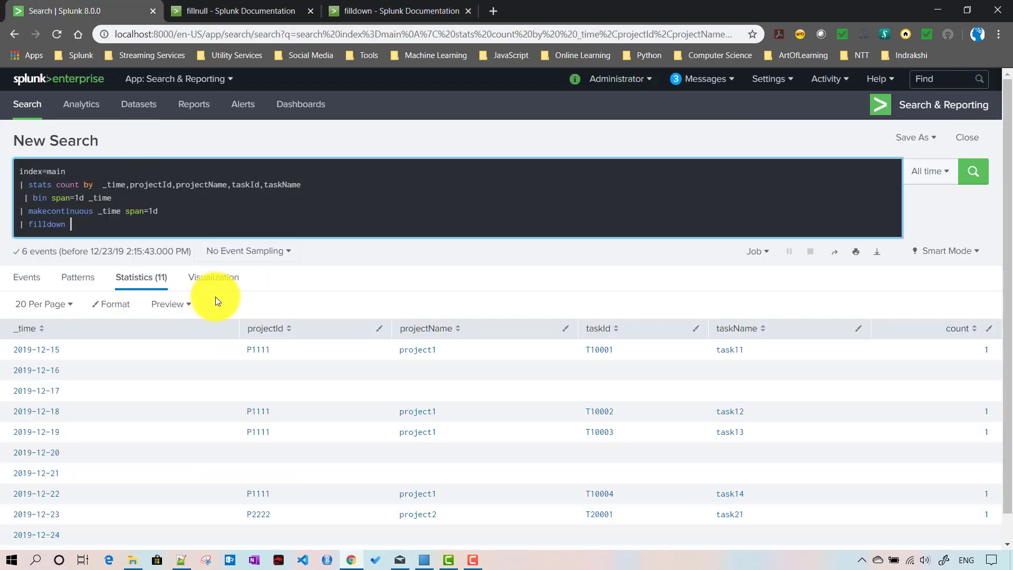
- Apply filldown to the fields projectId,projectName,taskId,taskName,count and run the search
{"action": "type", "text": "pro"}
{"action": "left_click", "coordinate": [135, 242]}
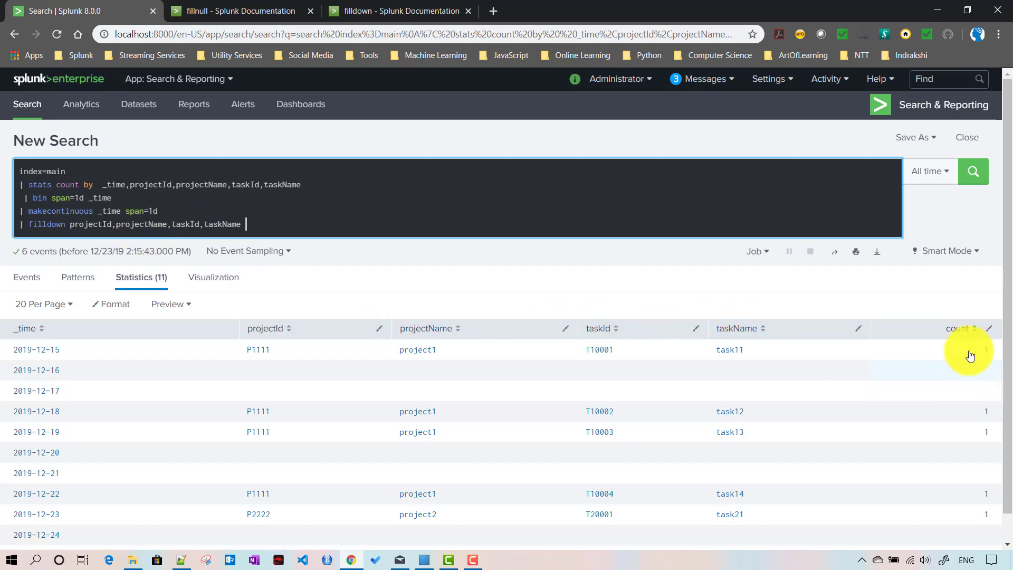
{"action": "key", "text": "BackSpace"}
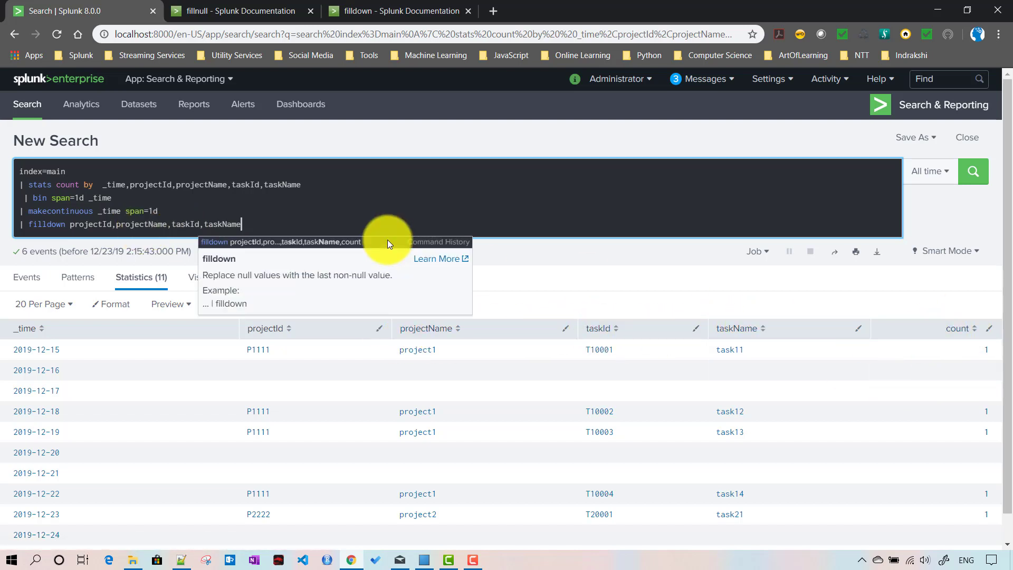
{"action": "type", "text": ",count"}
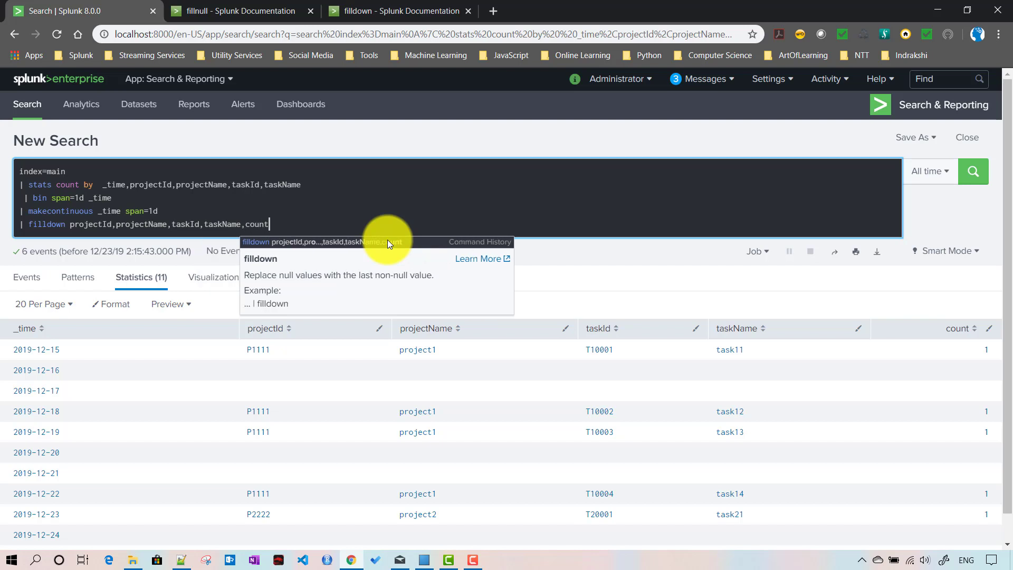
{"action": "key", "text": "Return"}
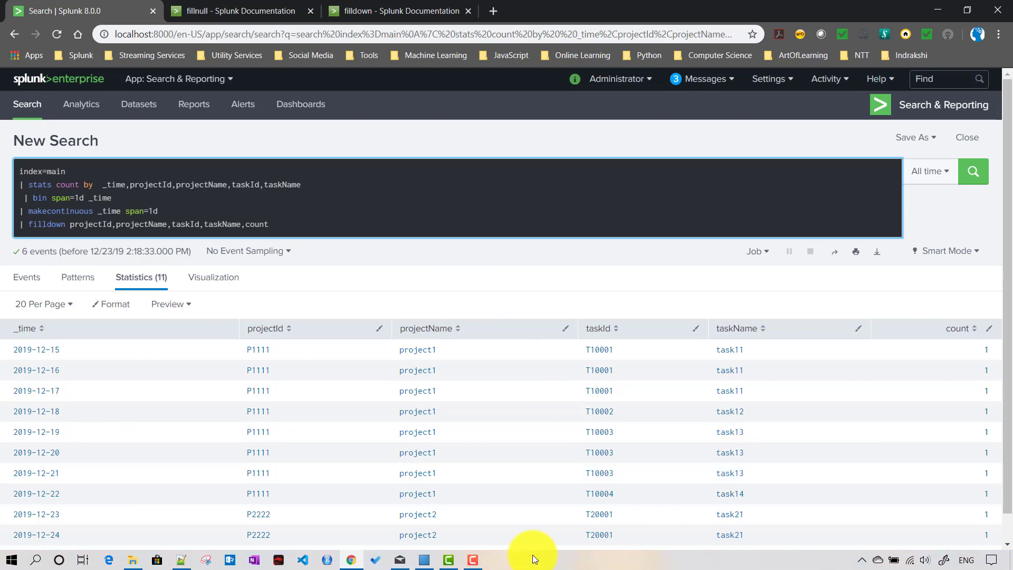
- Add a stats command on a new line below filldown that computes sum(count) with a by clause
{"action": "key", "text": "shift+Return"}
{"action": "type", "text": "| ststa"}
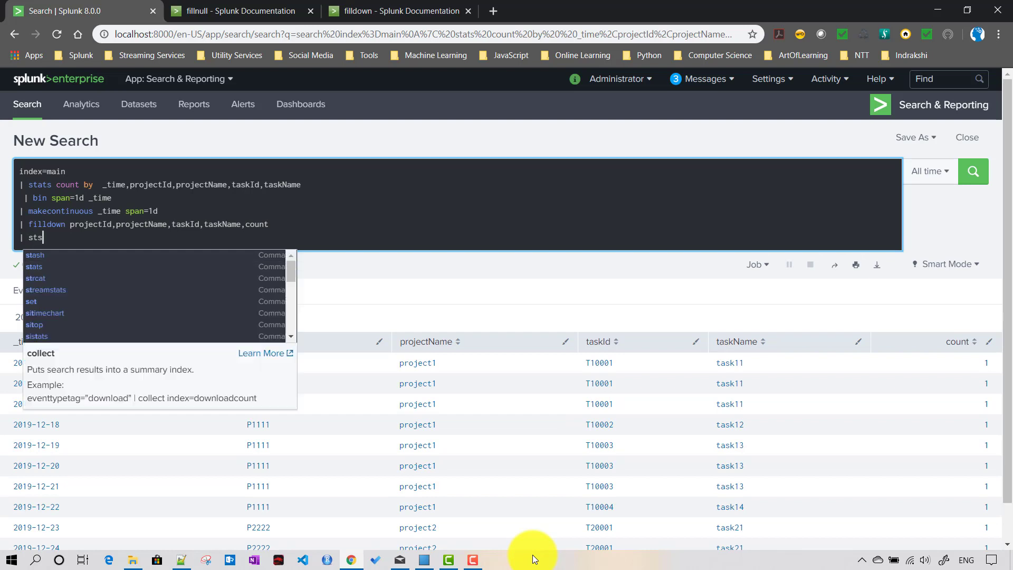
{"action": "key", "text": "BackSpace"}
{"action": "key", "text": "BackSpace"}
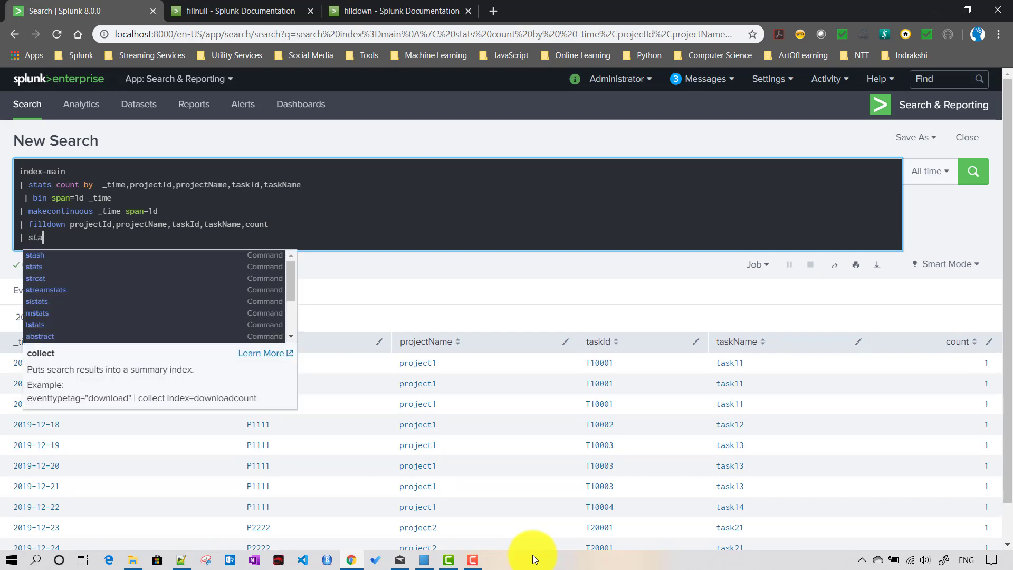
{"action": "type", "text": "ats sum("}
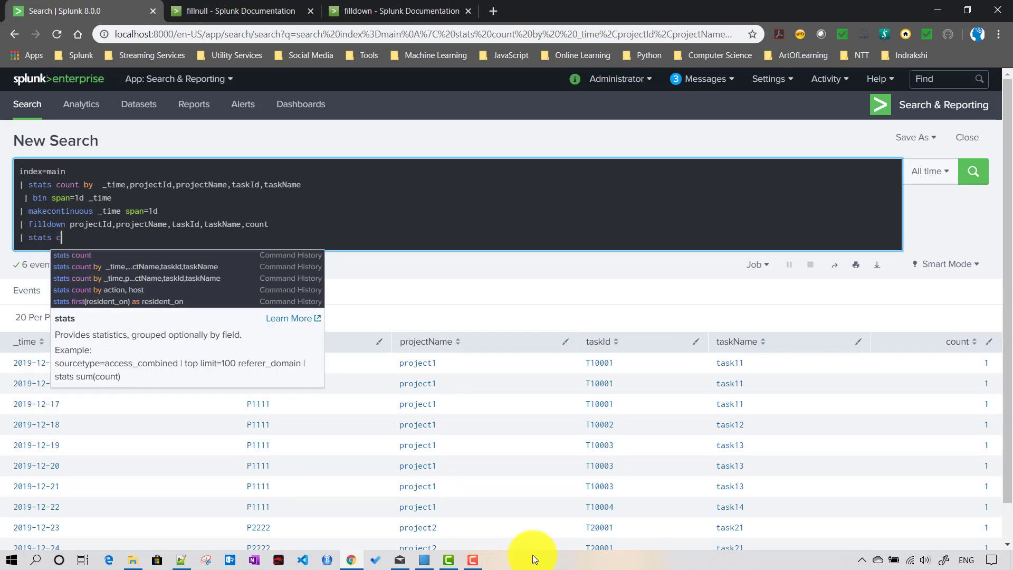
{"action": "type", "text": "c"}
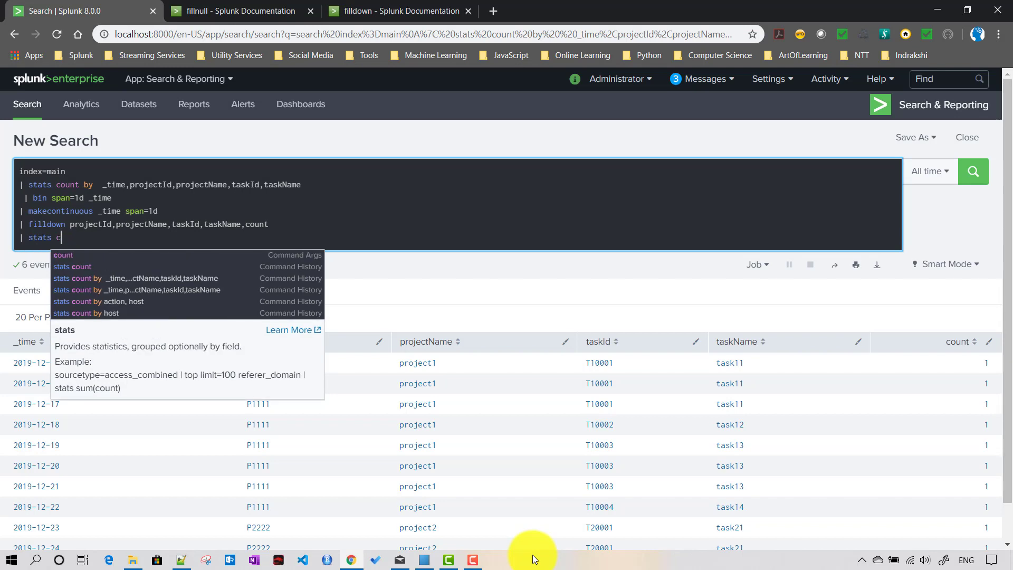
{"action": "key", "text": "BackSpace"}
{"action": "type", "text": "sum(co"}
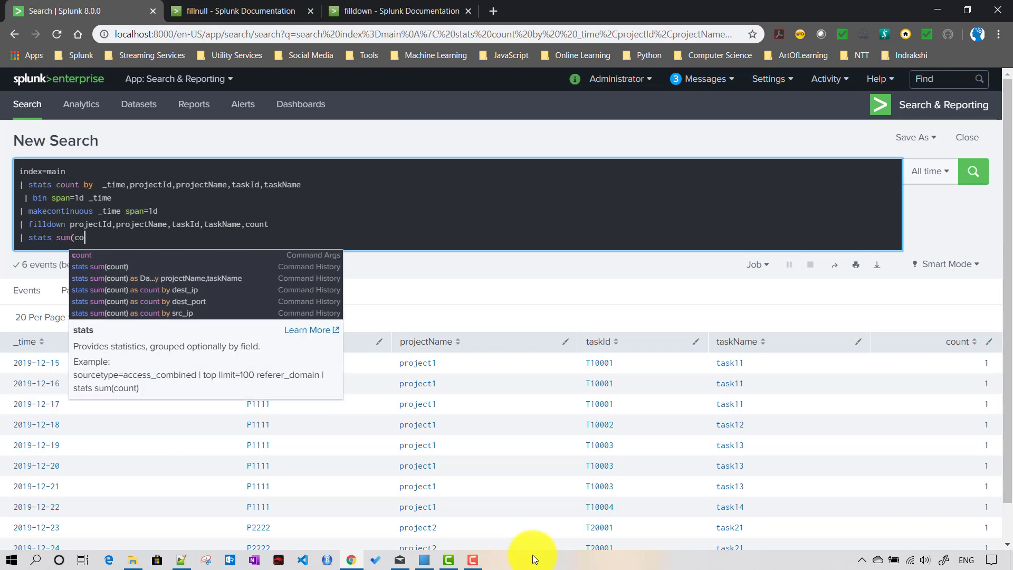
{"action": "type", "text": "und"}
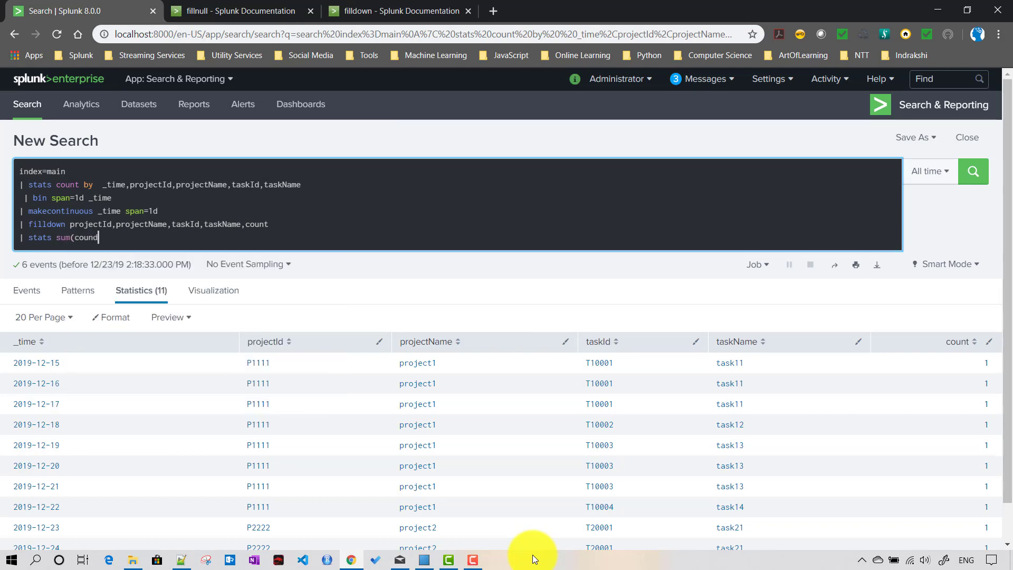
{"action": "key", "text": "BackSpace"}
{"action": "key", "text": "BackSpace"}
{"action": "type", "text": "nt) by "}
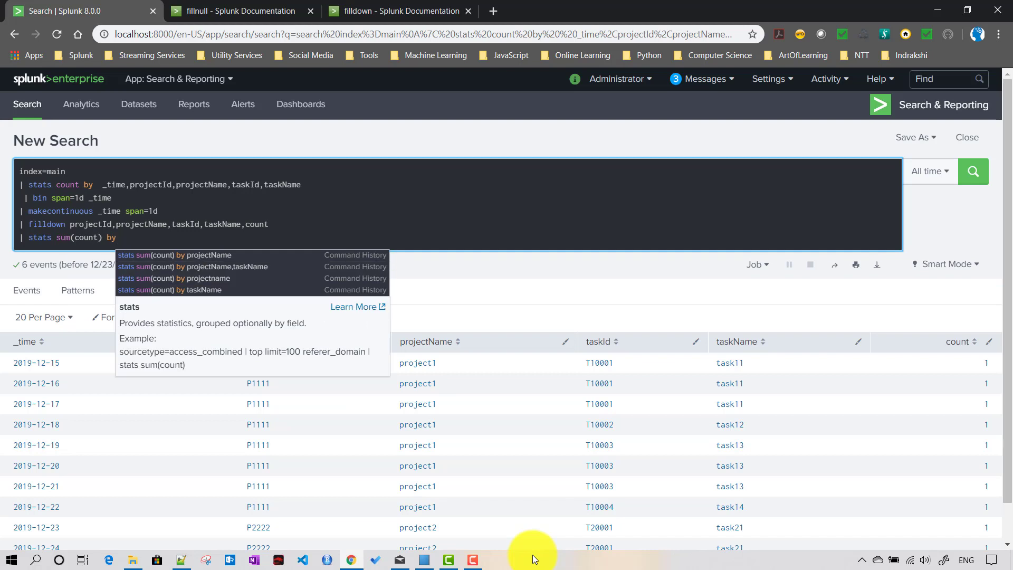
- Group the summed count by projectName,taskName and run the search
{"action": "type", "text": "pro"}
{"action": "key", "text": "Down"}
{"action": "key", "text": "Down"}
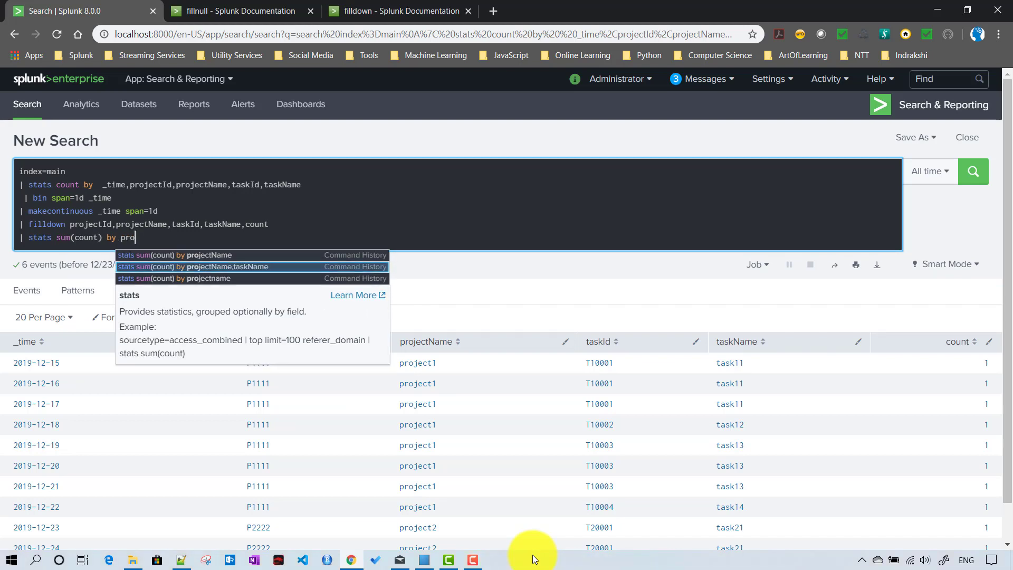
{"action": "key", "text": "Return"}
{"action": "key", "text": "Return"}
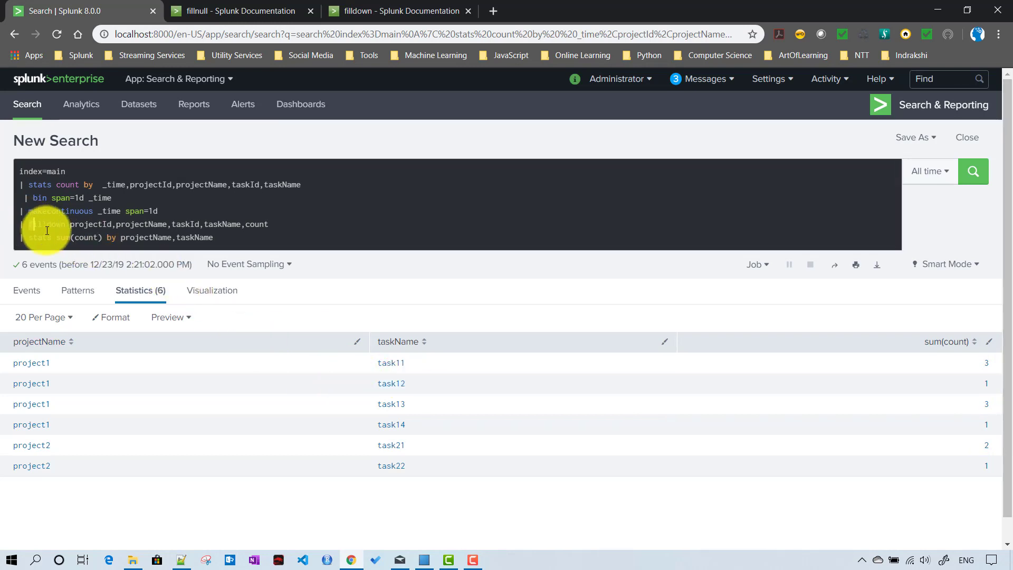
- Remove the filldown and stats sum(count) lines, run the search, and undo the removal
{"action": "left_click", "coordinate": [180, 208]}
{"action": "left_click", "coordinate": [300, 222]}
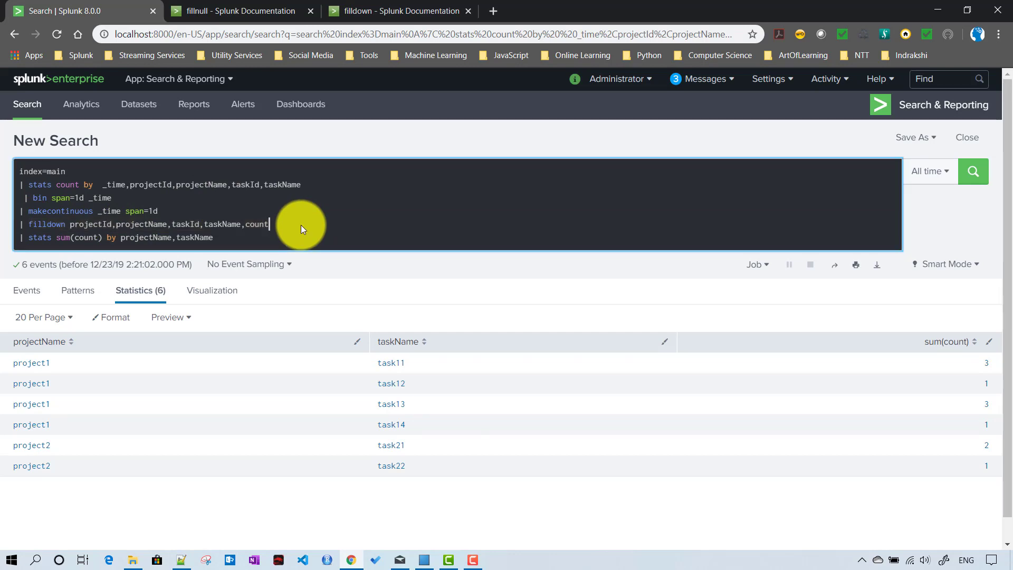
{"action": "left_click_drag", "start_coordinate": [235, 250], "coordinate": [20, 224]}
{"action": "key", "text": "BackSpace"}
{"action": "key", "text": "BackSpace"}
{"action": "key", "text": "Return"}
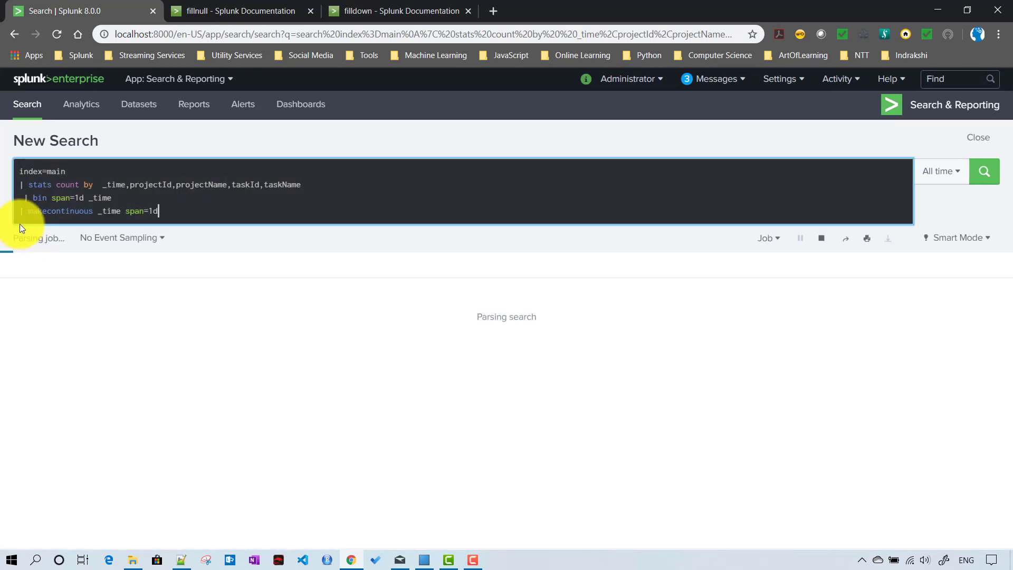
{"action": "key", "text": "ctrl+z"}
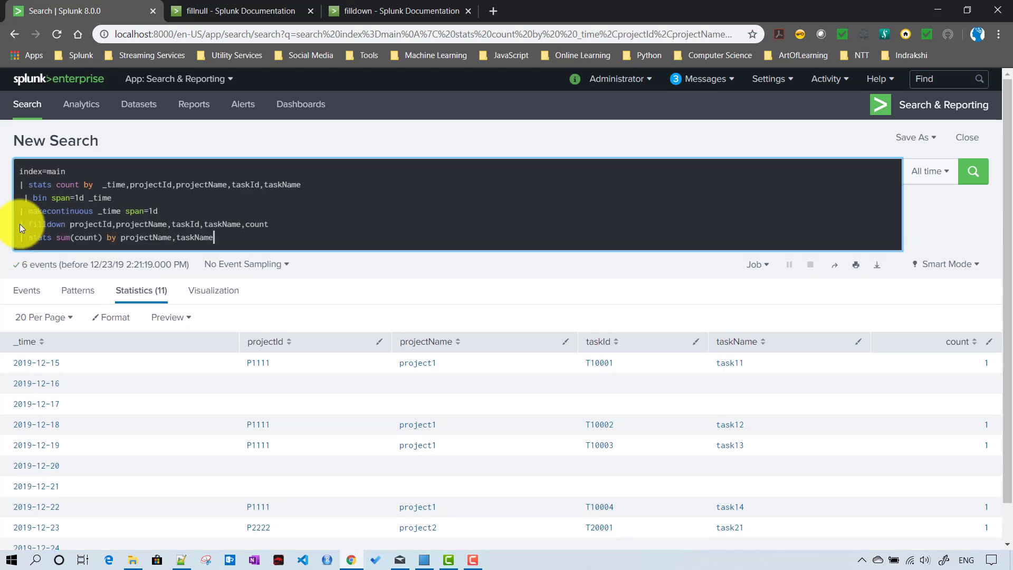
- Delete only the stats sum(count) line, run the search ending with filldown, and highlight the first result row's project and task values
{"action": "key", "text": "shift+Home"}
{"action": "key", "text": "BackSpace"}
{"action": "key", "text": "BackSpace"}
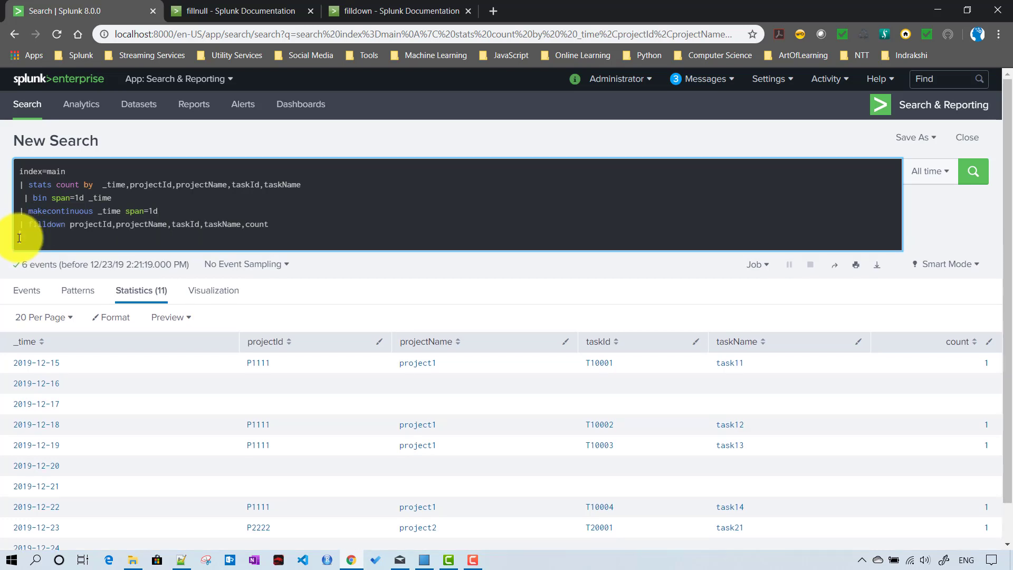
{"action": "key", "text": "Return"}
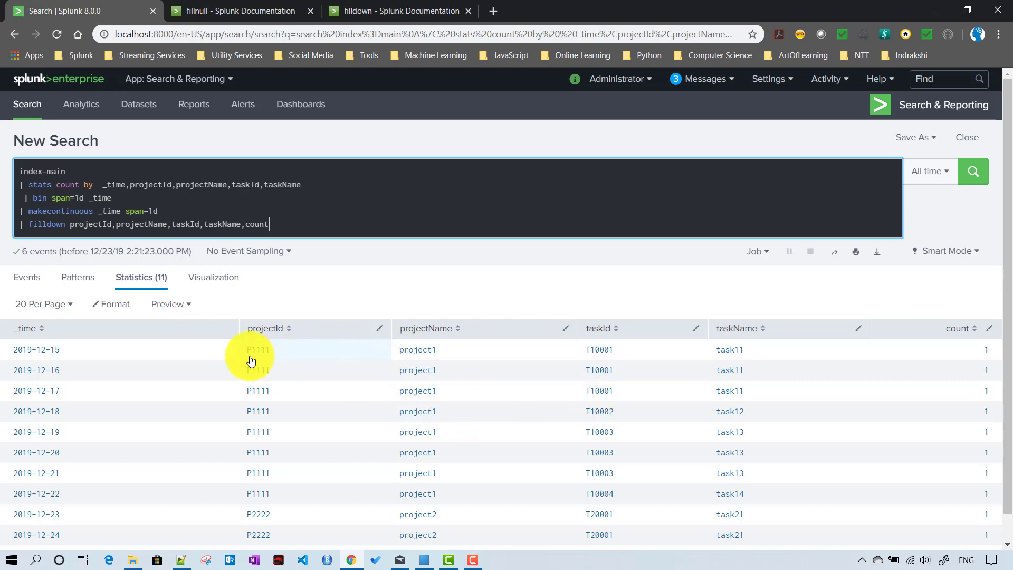
{"action": "left_click_drag", "start_coordinate": [235, 354], "coordinate": [735, 362]}
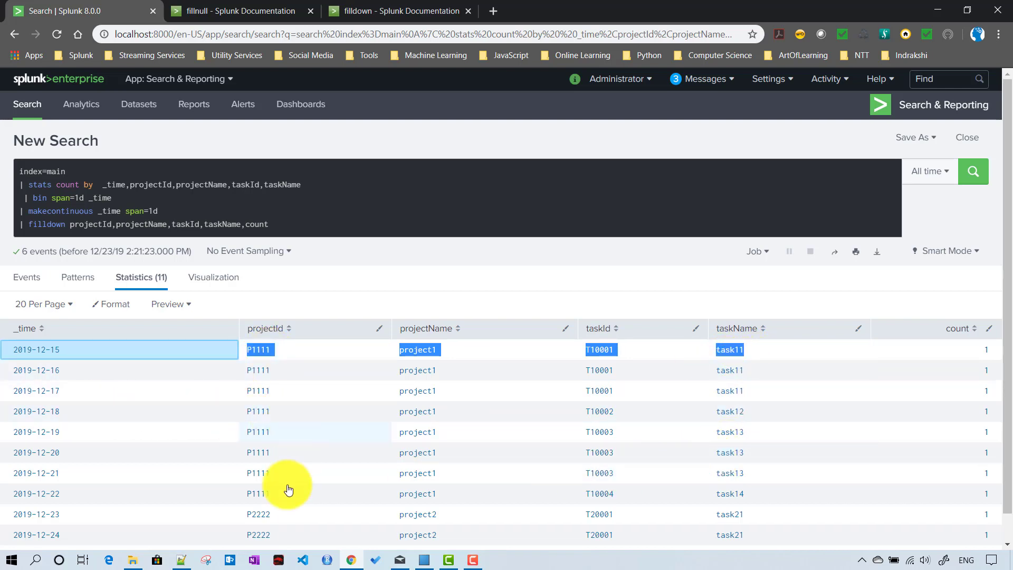
- Delete the filldown line, run the search ending with makecontinuous, and view the remaining result rows
{"action": "triple_click", "coordinate": [151, 223]}
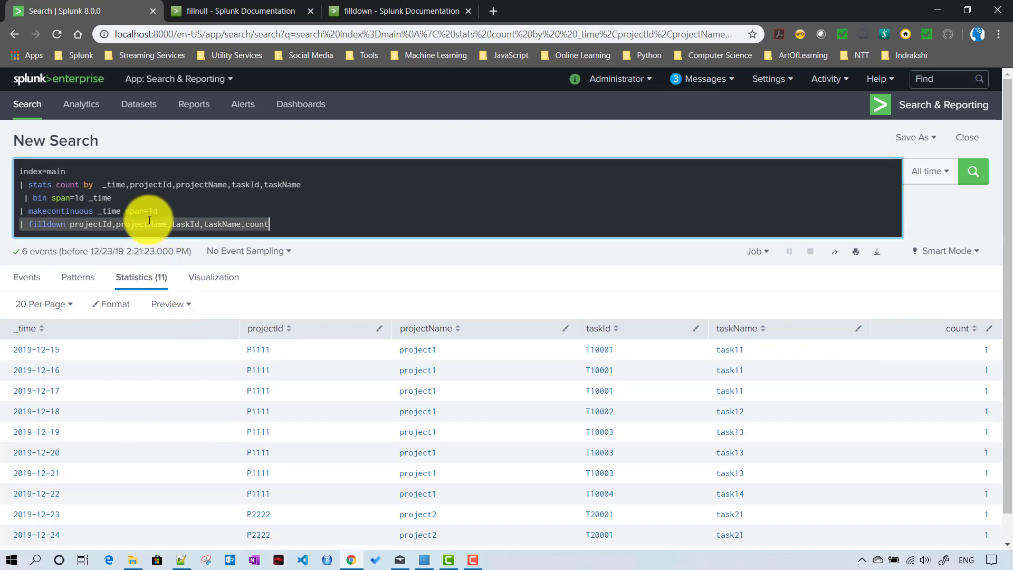
{"action": "key", "text": "BackSpace"}
{"action": "key", "text": "Return"}
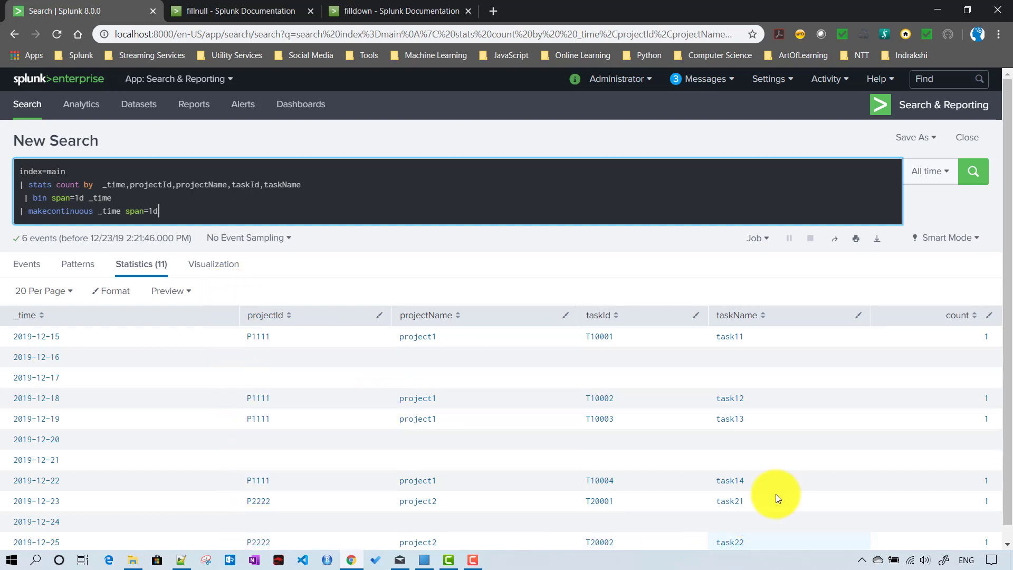
{"action": "scroll", "coordinate": [784, 462], "scroll_direction": "down", "scroll_amount": 1}
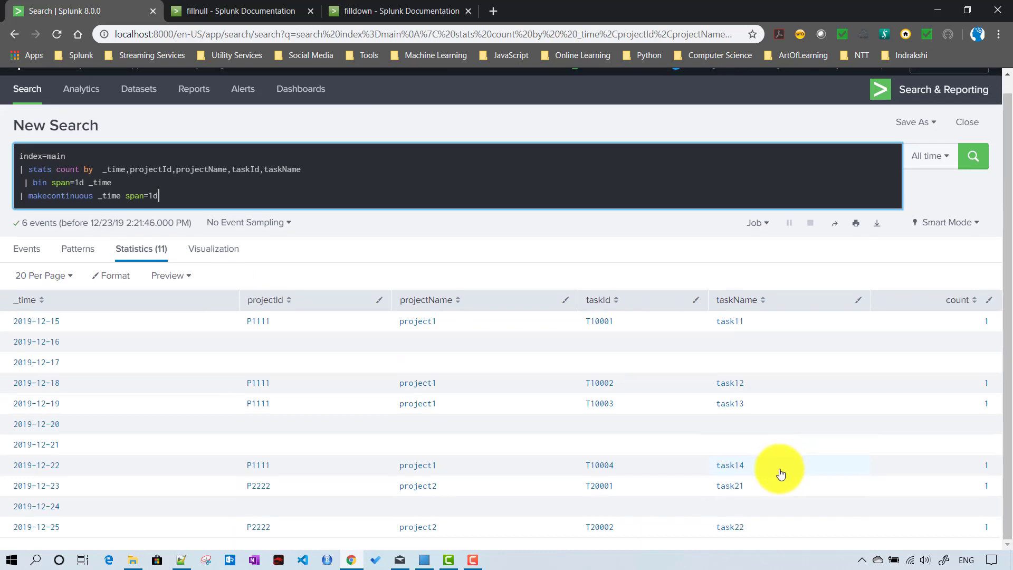